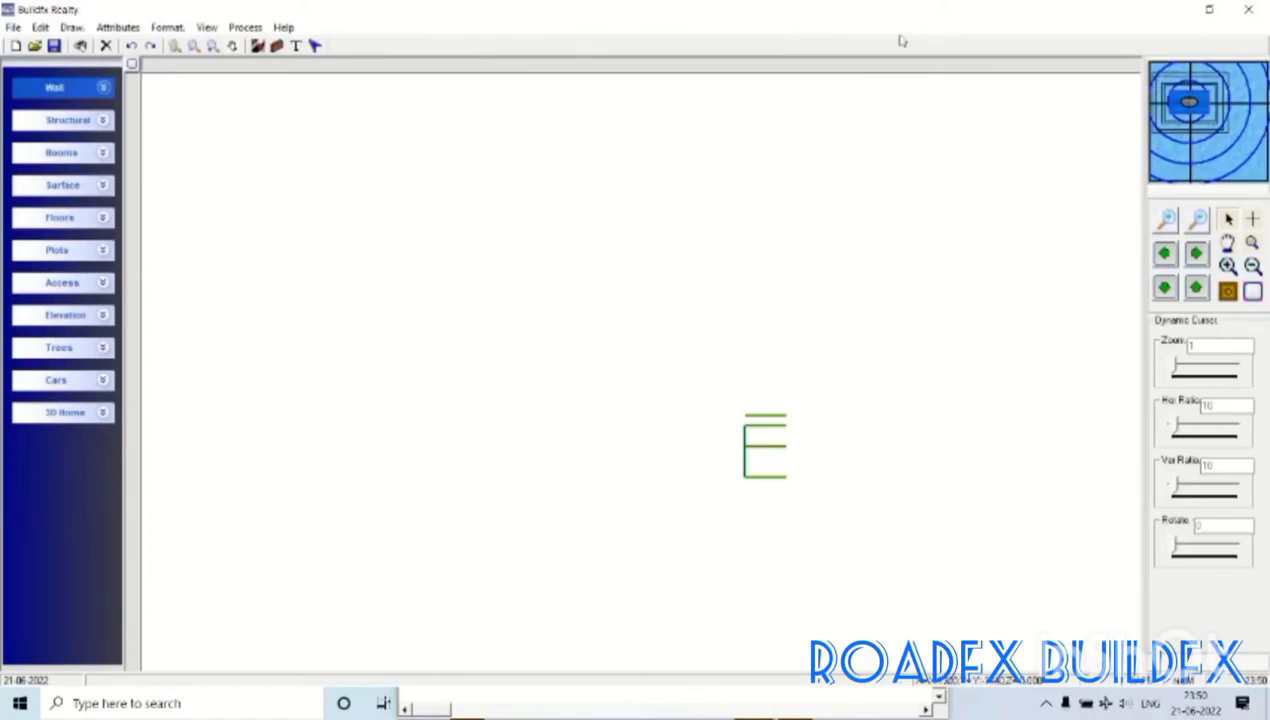
# - Add a Hall room from the Rooms list and size it to 325 x 307 on the plan
pyautogui.click(103, 155)
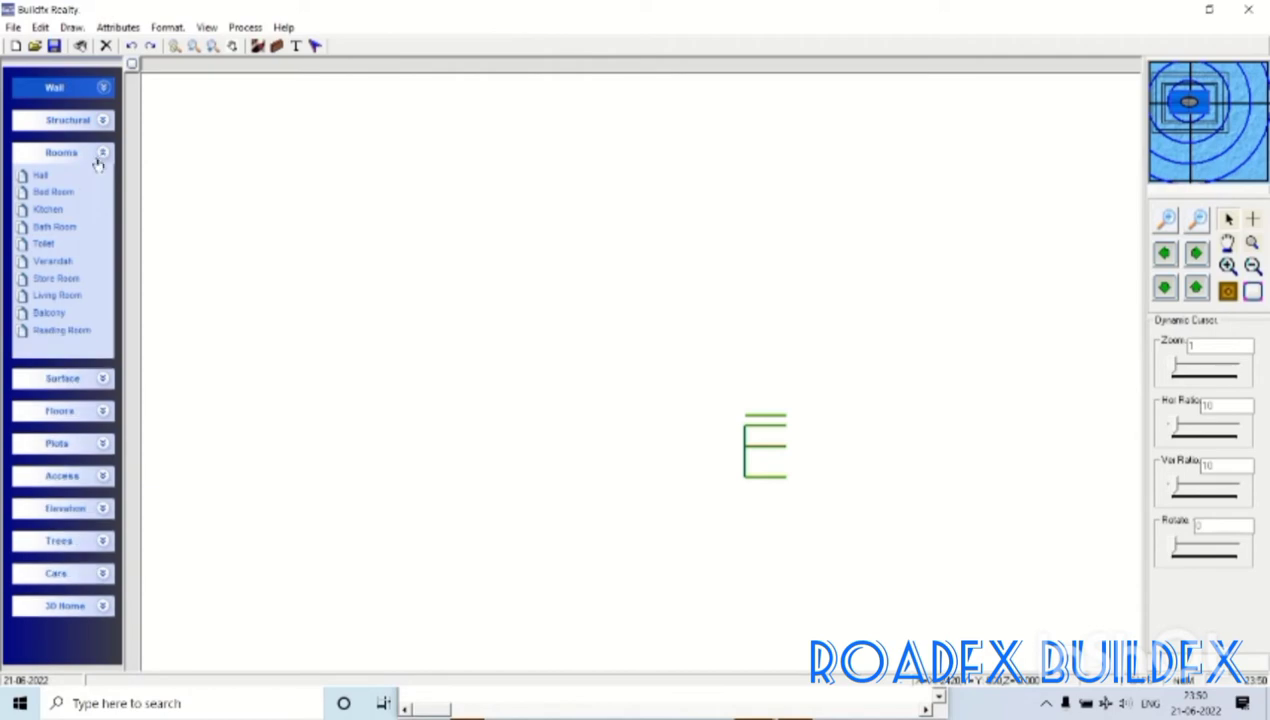
pyautogui.click(46, 180)
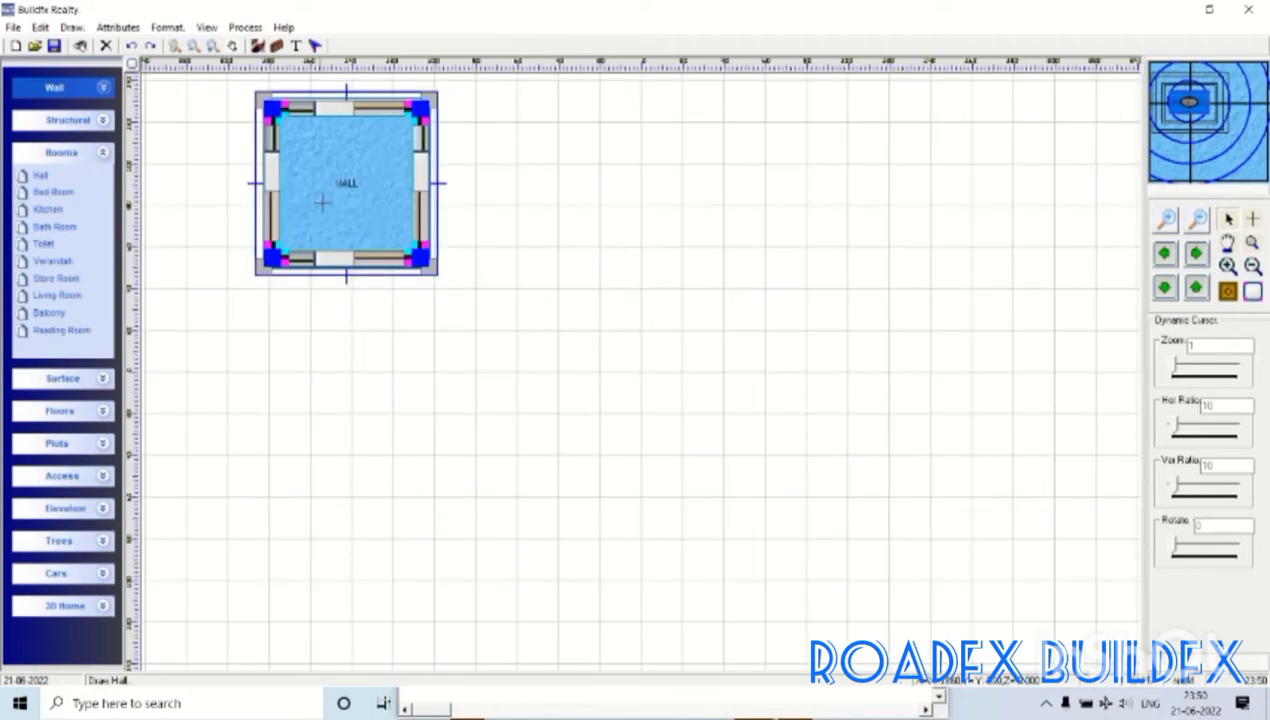
pyautogui.moveTo(622, 430); pyautogui.dragTo(704, 519)
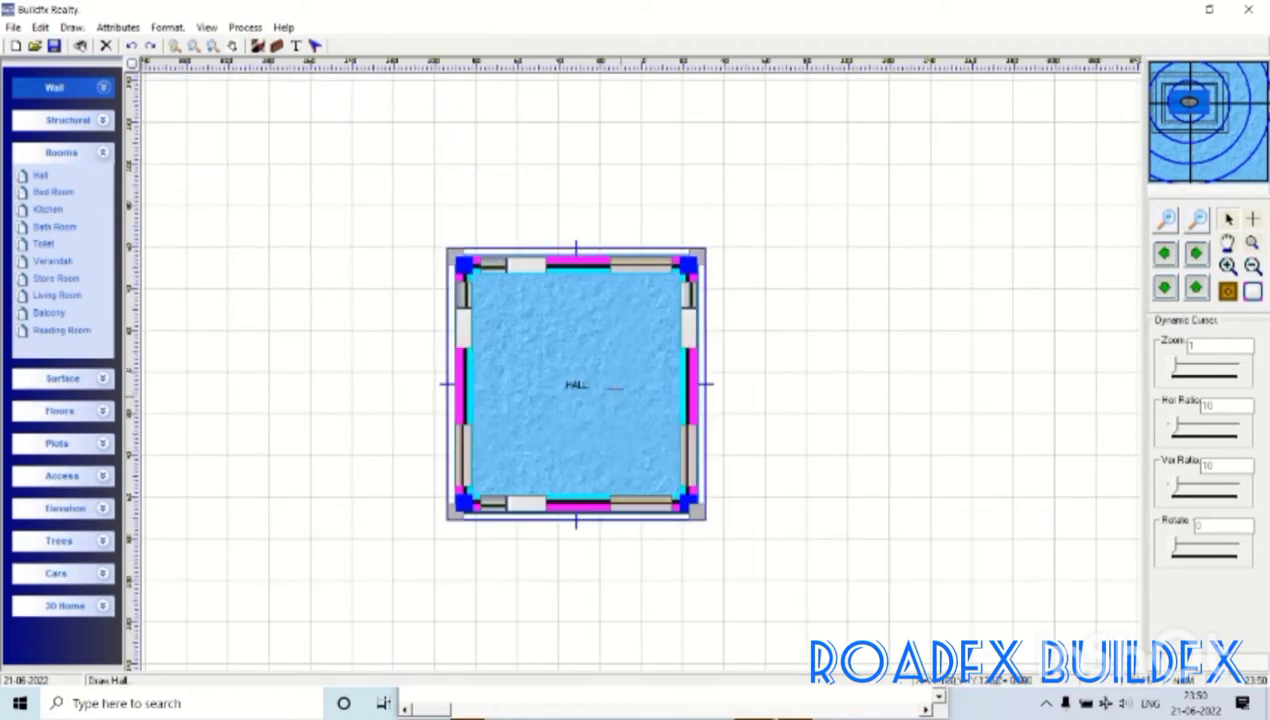
pyautogui.moveTo(613, 388); pyautogui.dragTo(580, 304)
pyautogui.moveTo(680, 428); pyautogui.dragTo(700, 437)
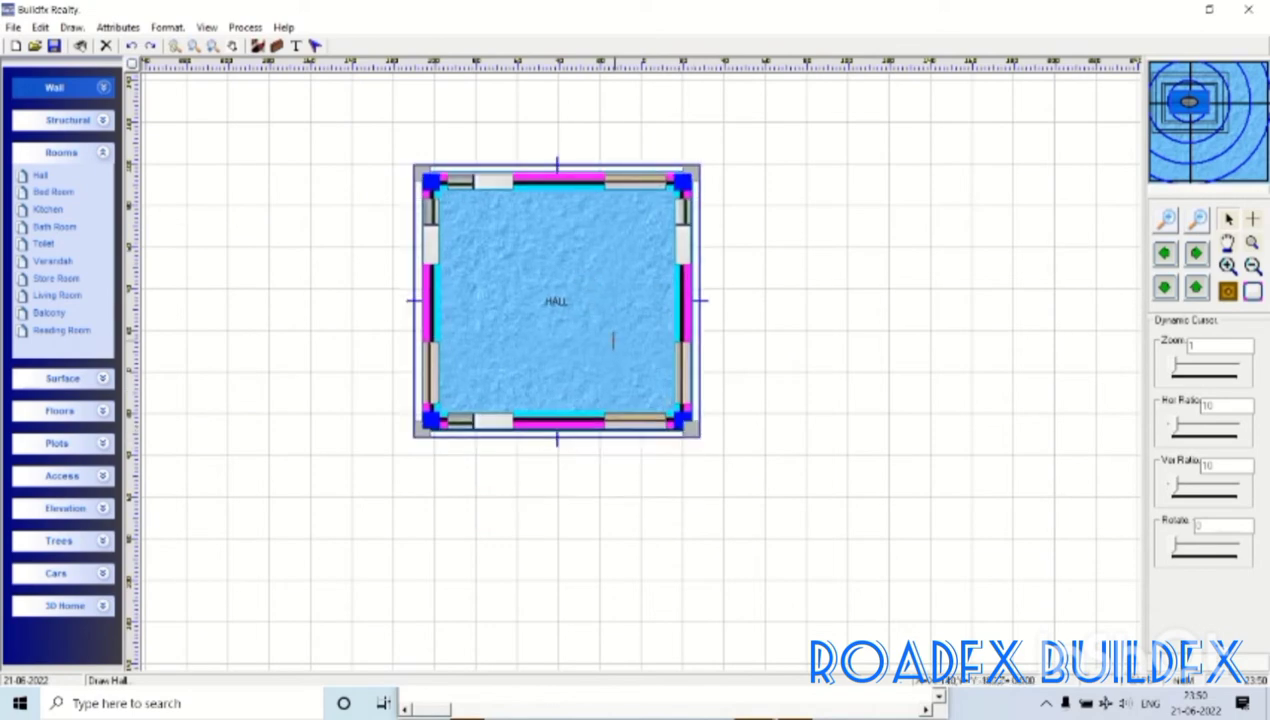
# - Give the Hall parapet walls on its top, left, bottom and right edges
pyautogui.doubleClick(613, 340)
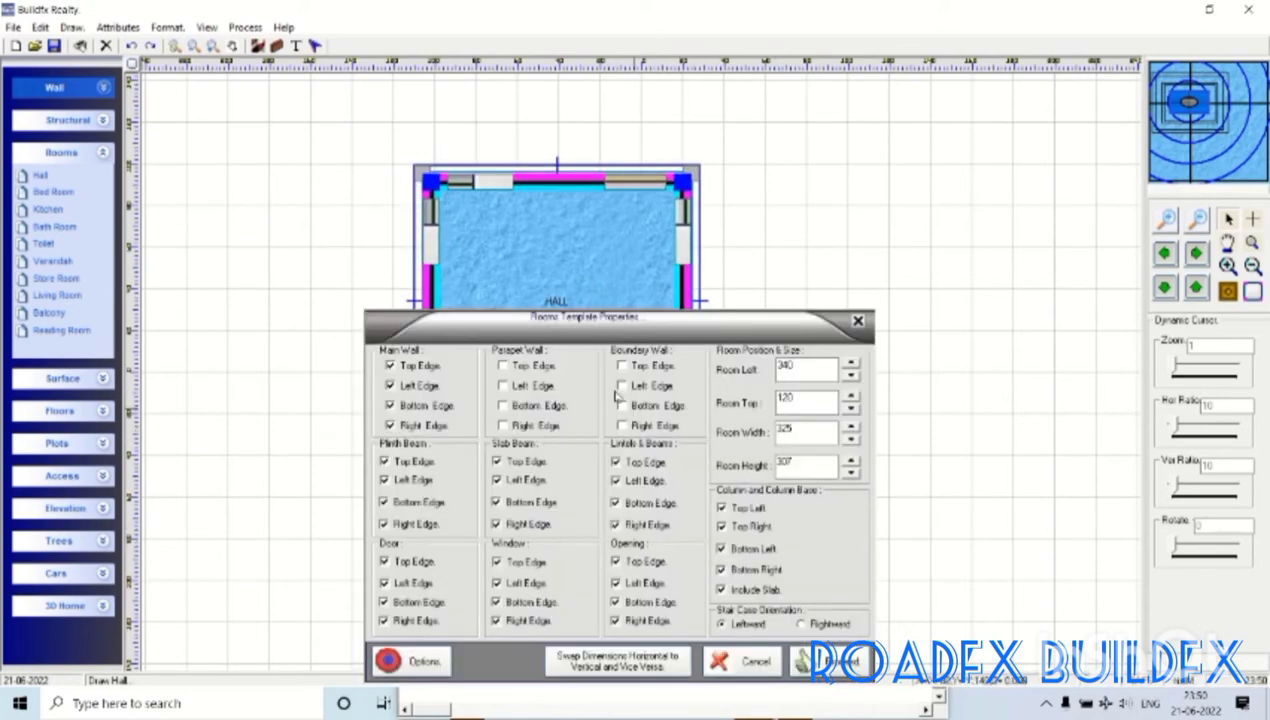
pyautogui.click(520, 366)
pyautogui.click(520, 385)
pyautogui.click(520, 405)
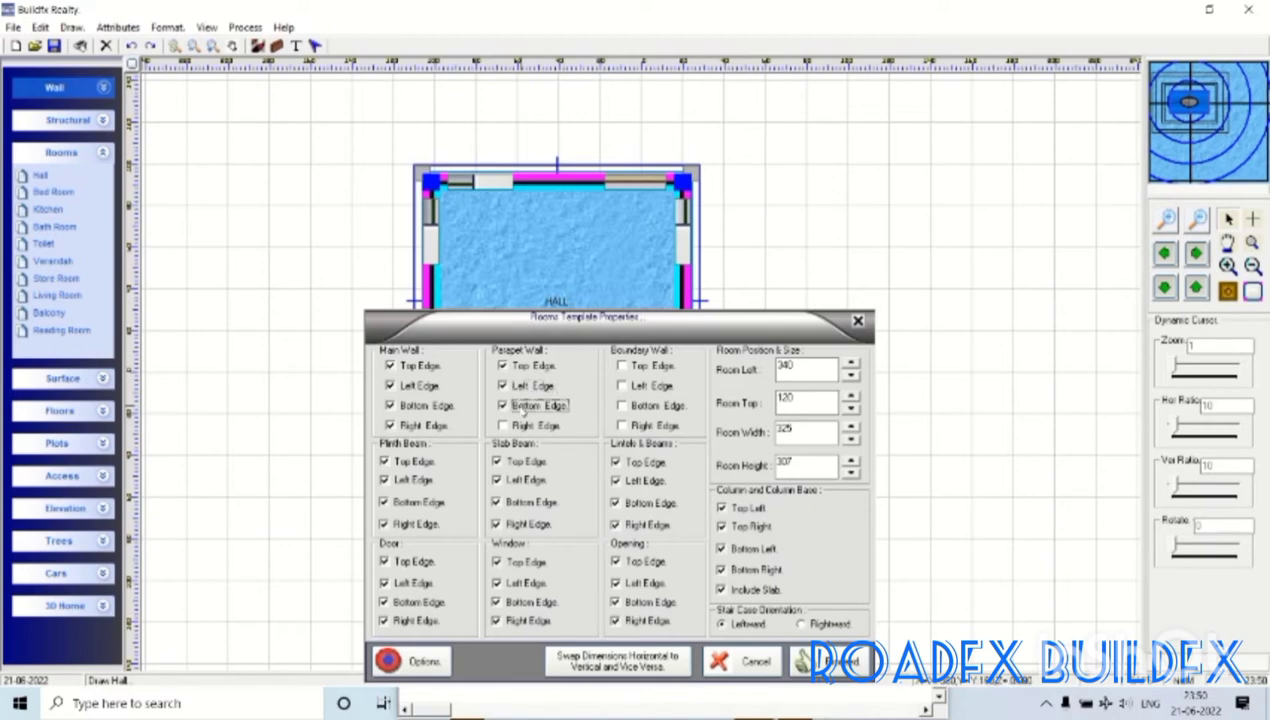
pyautogui.click(518, 425)
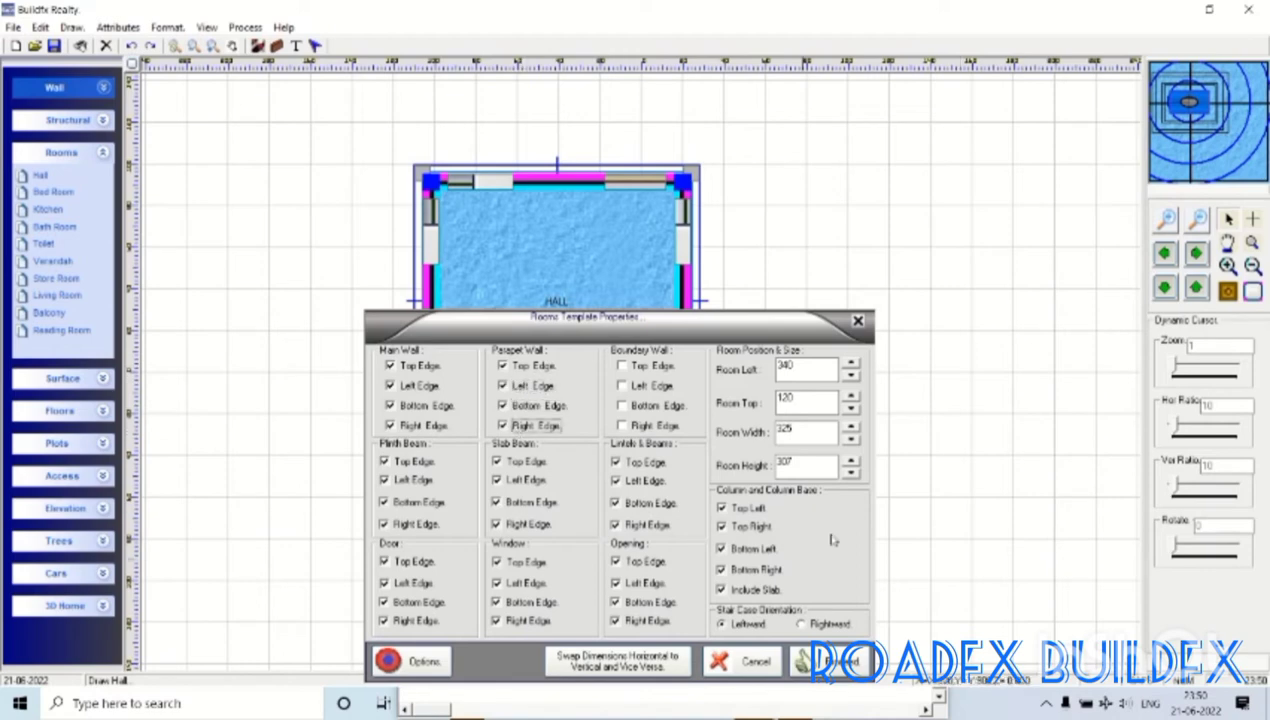
pyautogui.click(830, 661)
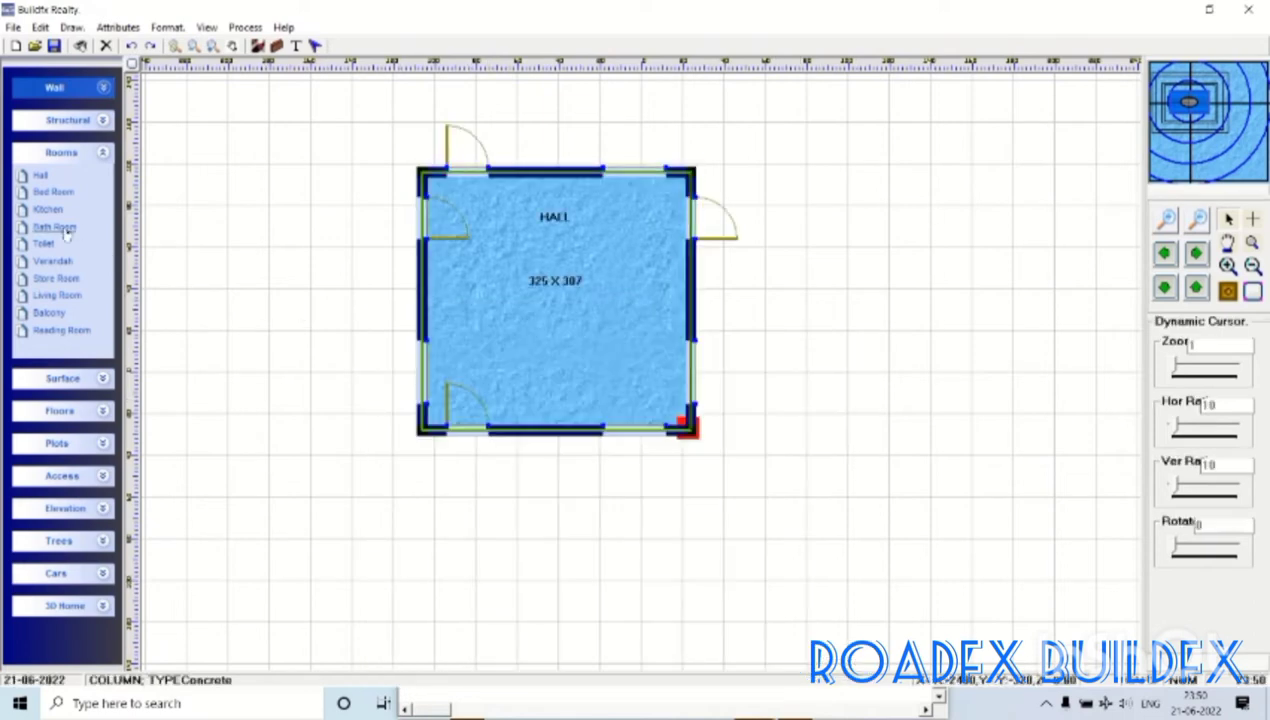
# - Add a 326 x 323 Bed Room right of the Hall, aligned with its walls
pyautogui.click(53, 192)
pyautogui.moveTo(340, 185)
pyautogui.mouseDown()
pyautogui.moveTo(957, 458)
pyautogui.moveTo(811, 267)
pyautogui.mouseUp()
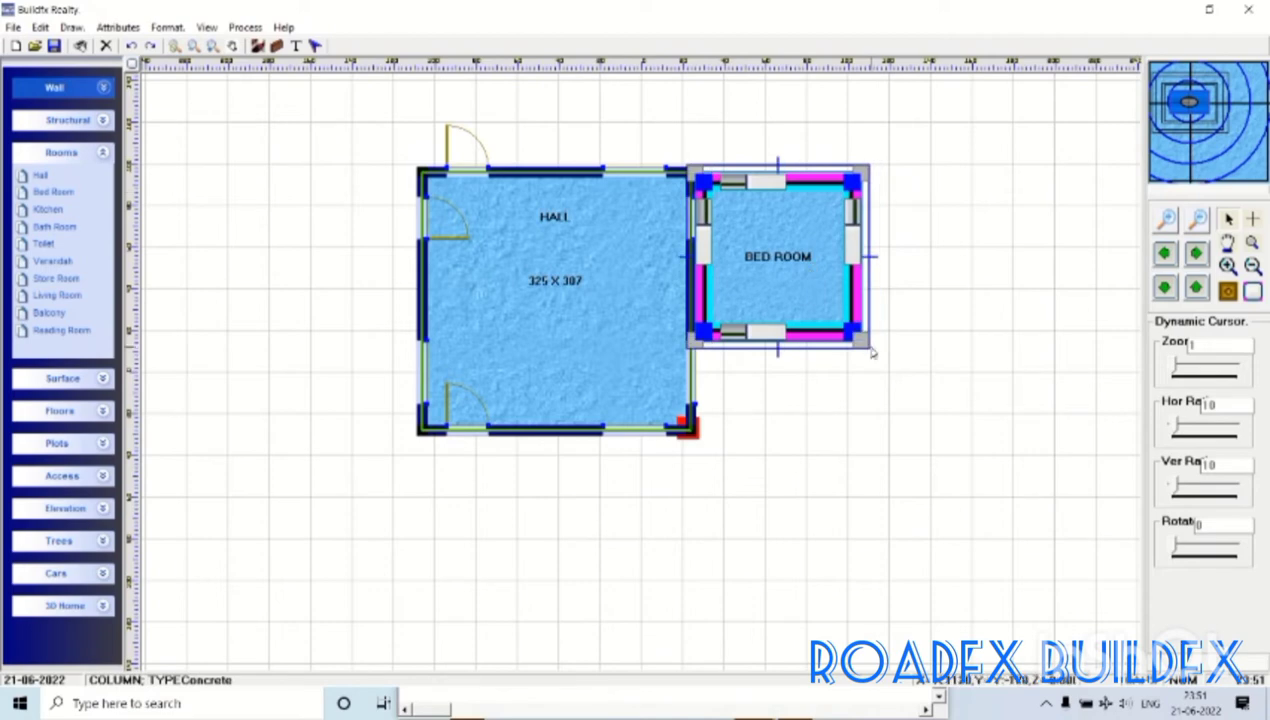
pyautogui.moveTo(874, 347)
pyautogui.mouseDown()
pyautogui.moveTo(955, 451)
pyautogui.moveTo(956, 428)
pyautogui.mouseUp()
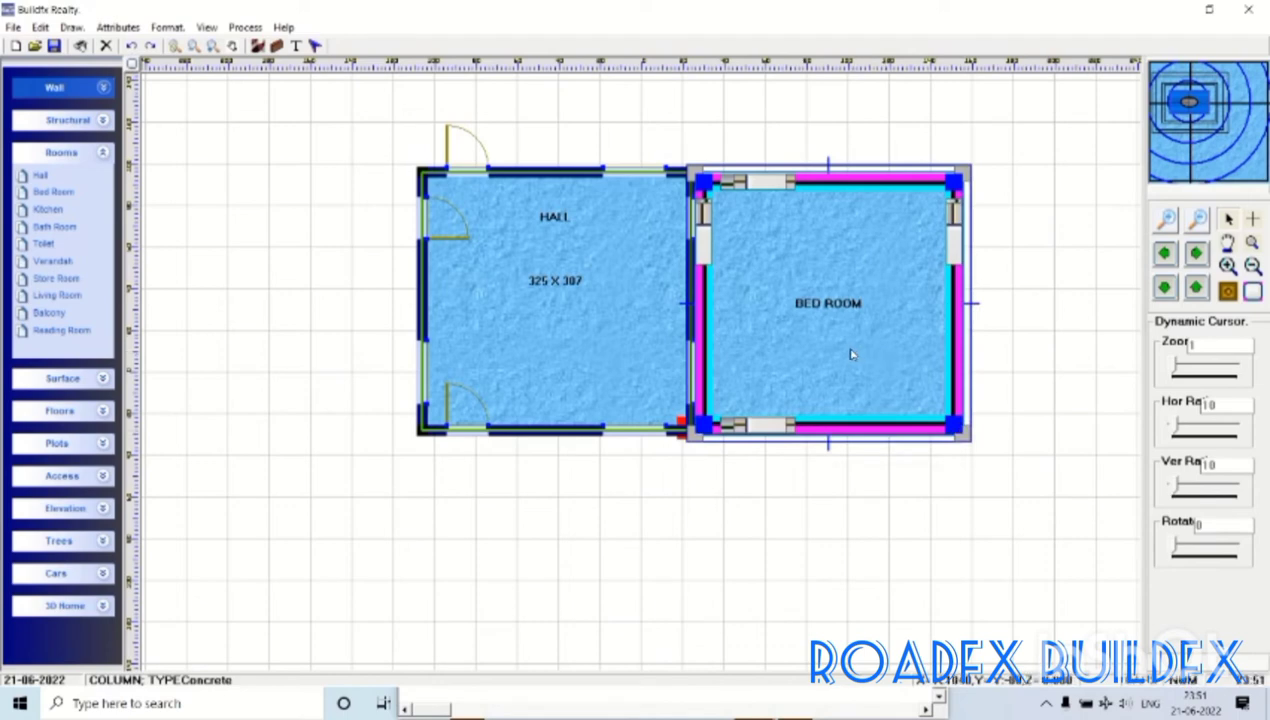
pyautogui.moveTo(852, 356); pyautogui.dragTo(844, 355)
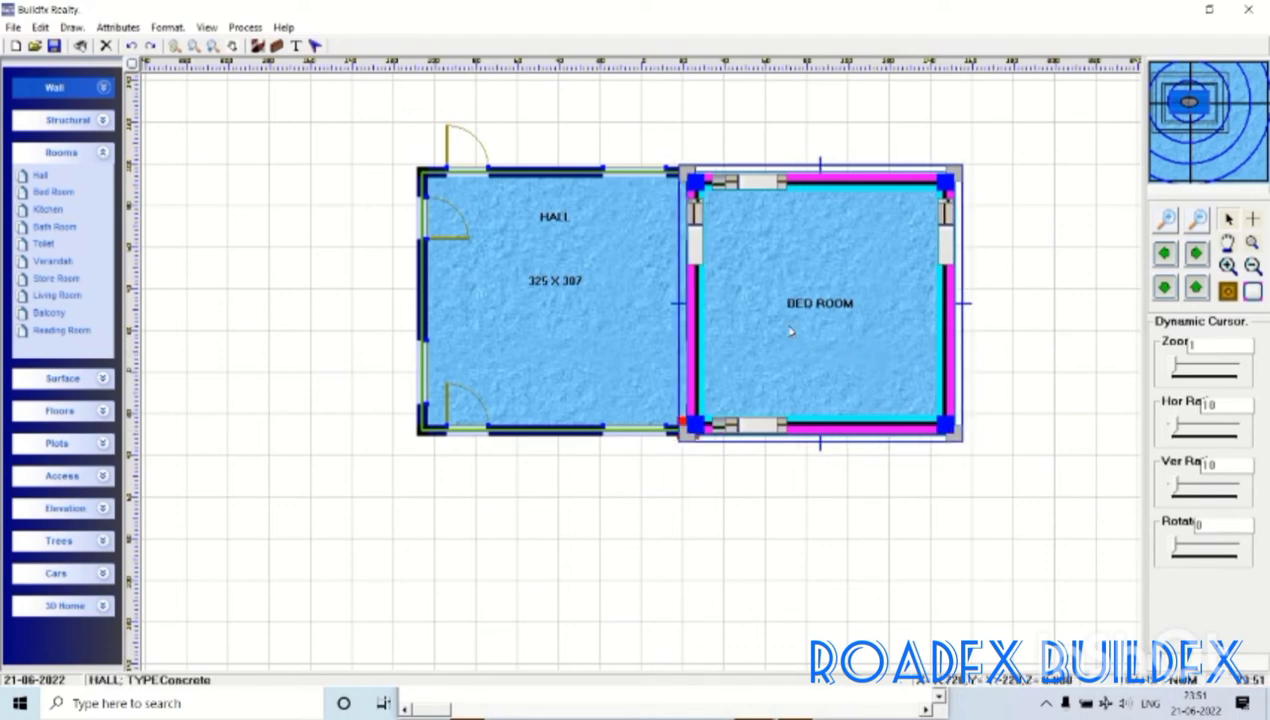
pyautogui.moveTo(790, 326); pyautogui.dragTo(790, 318)
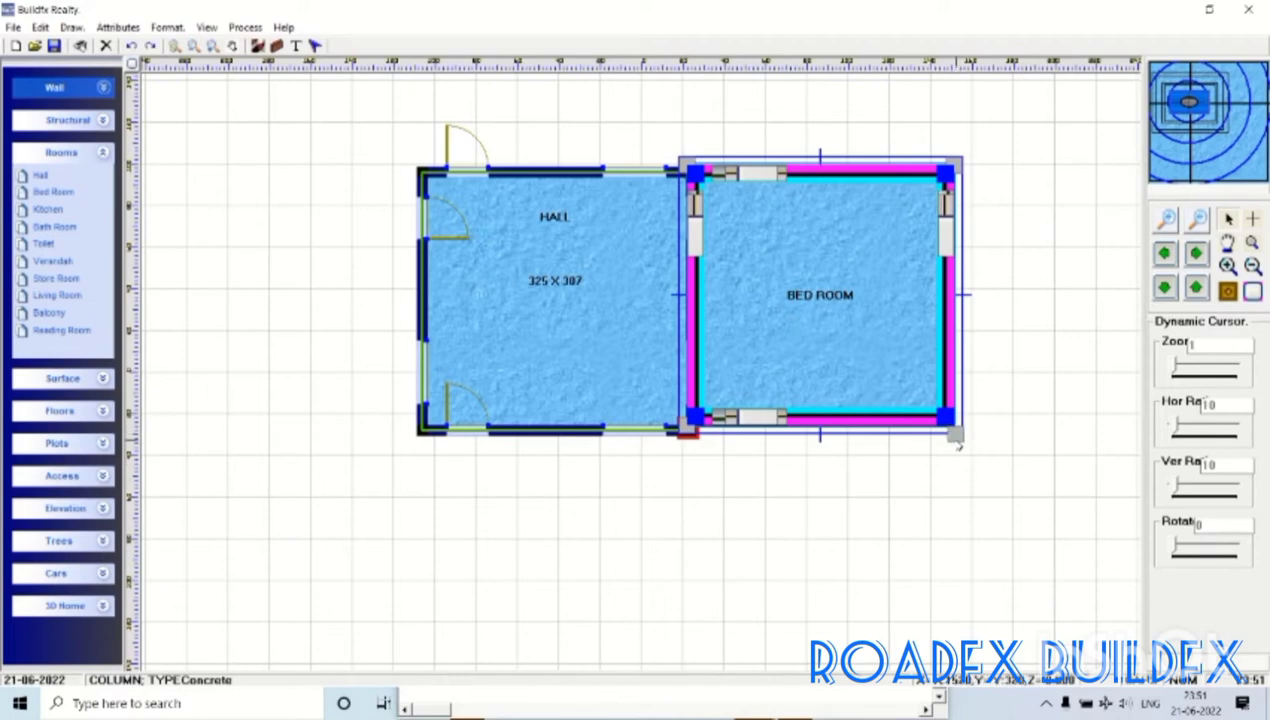
# - Untick the Bed Room's Main Wall Left Edge so it shares the Hall's wall
pyautogui.doubleClick(851, 349)
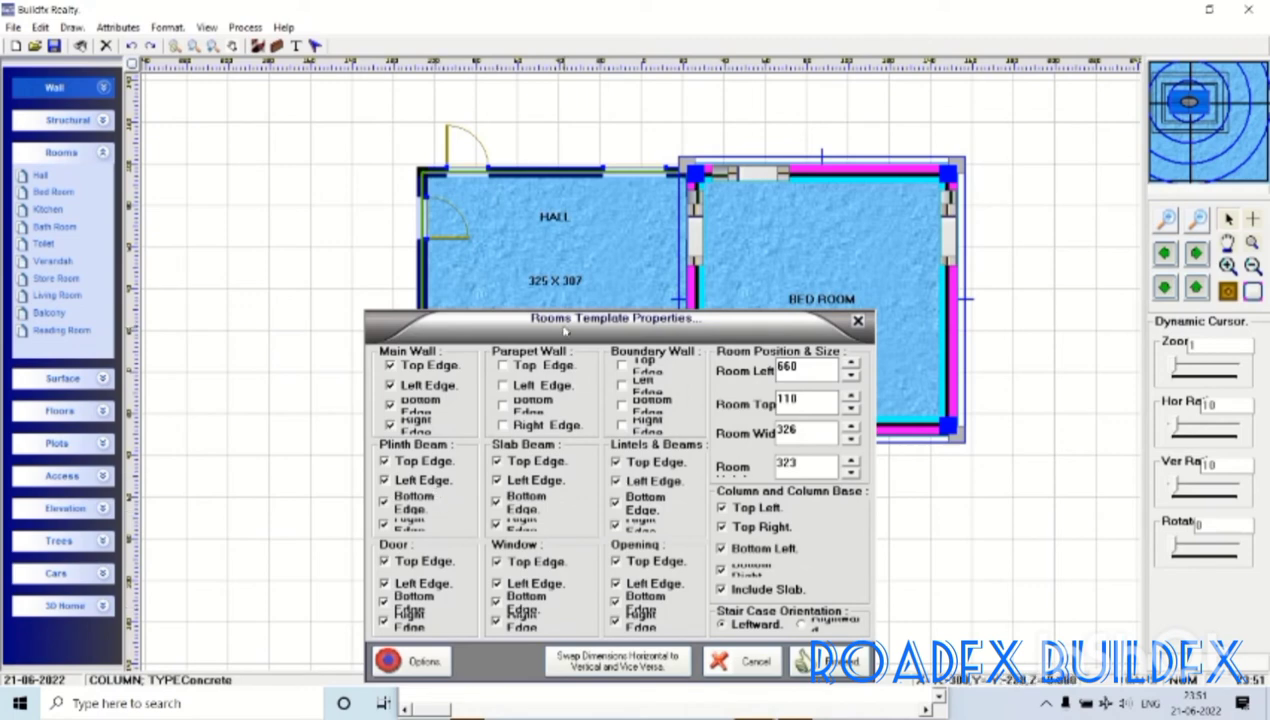
pyautogui.click(416, 387)
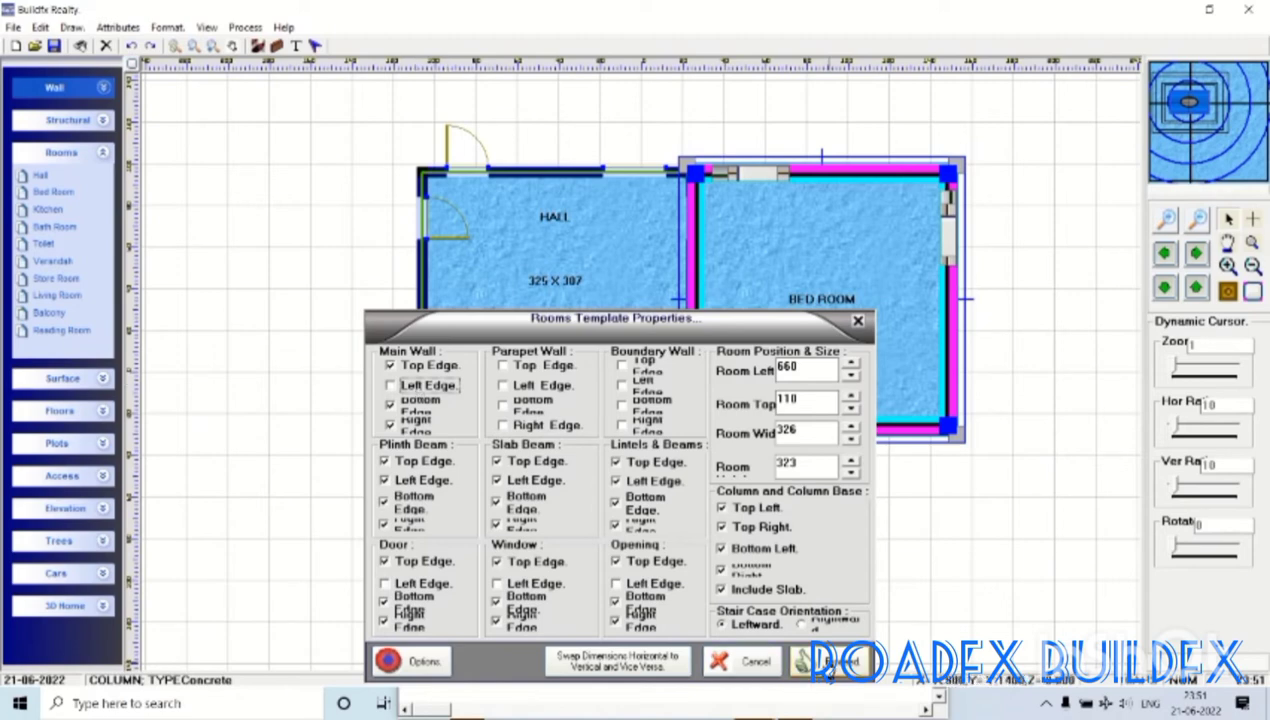
pyautogui.click(882, 634)
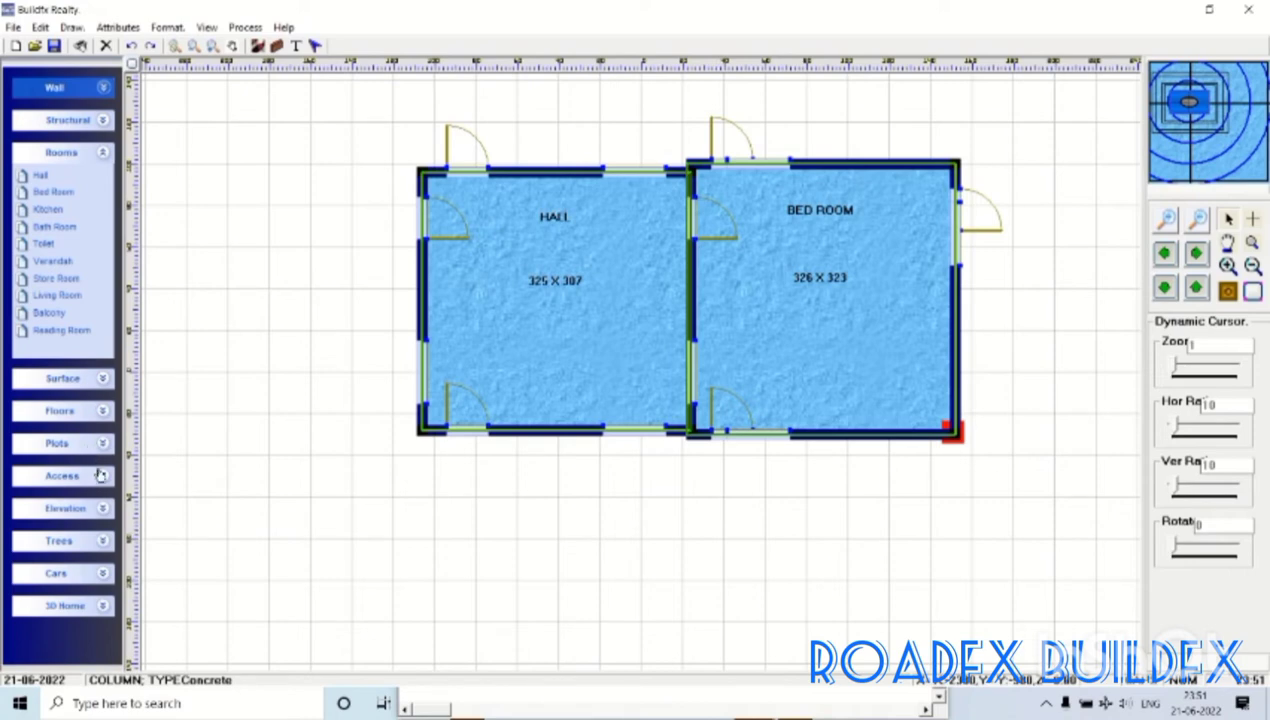
pyautogui.click(104, 153)
# - Insert Trees Type 001, 002 and 003 around the house
pyautogui.click(102, 356)
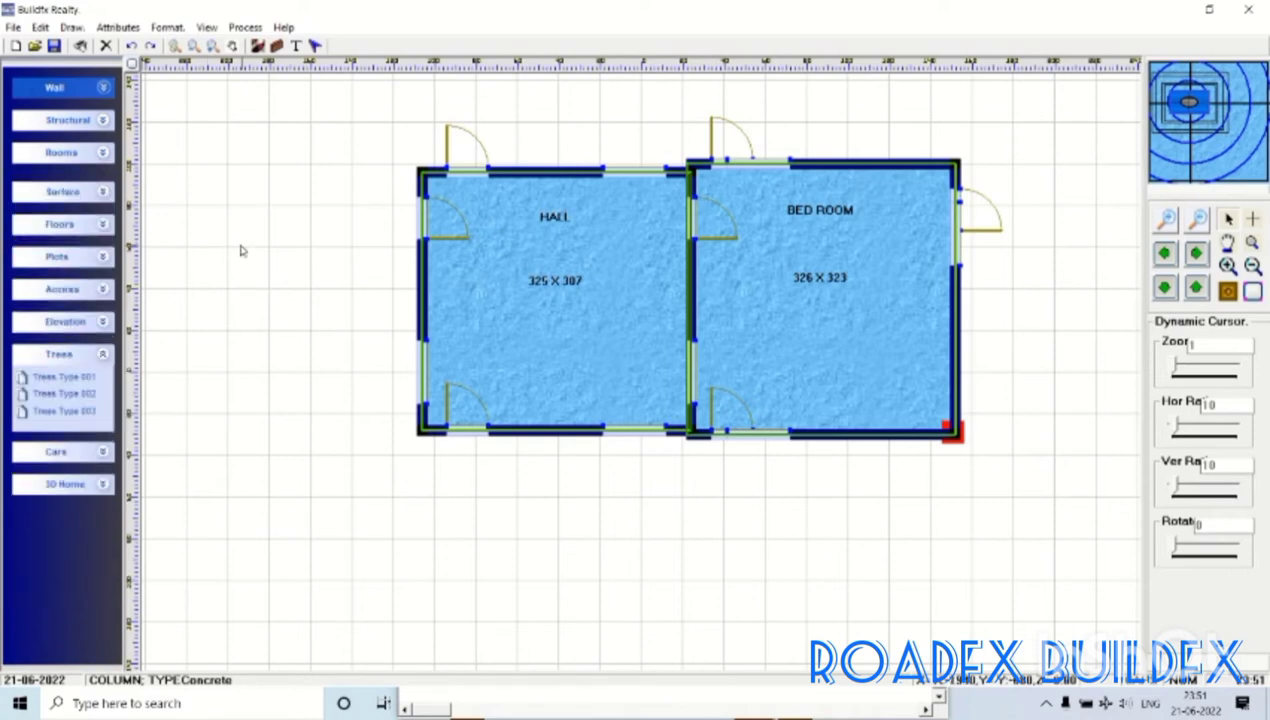
pyautogui.click(71, 378)
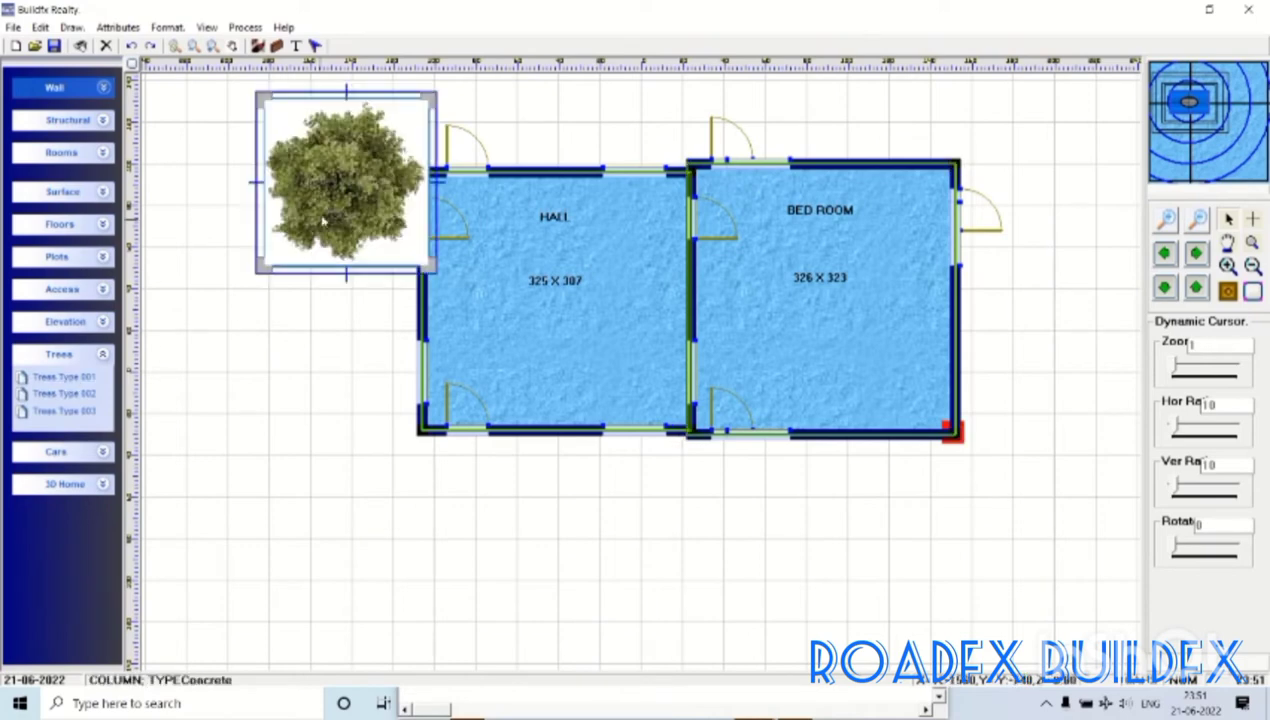
pyautogui.click(71, 393)
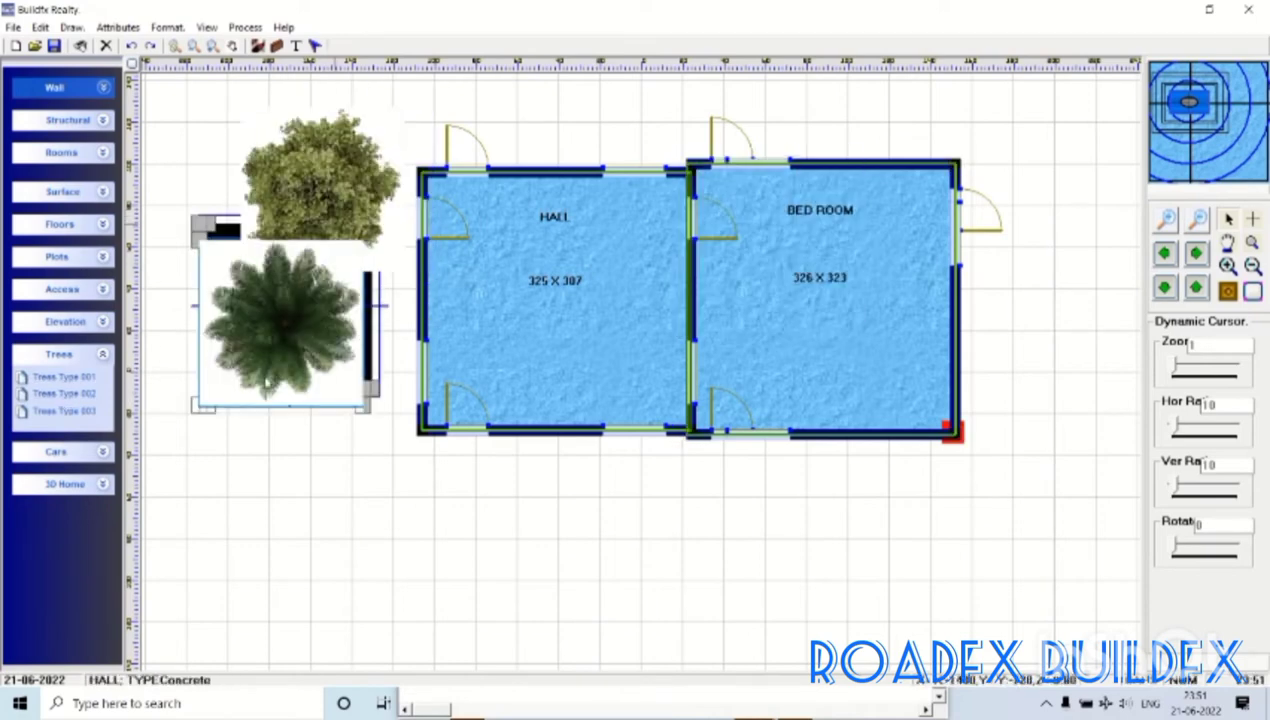
pyautogui.click(71, 413)
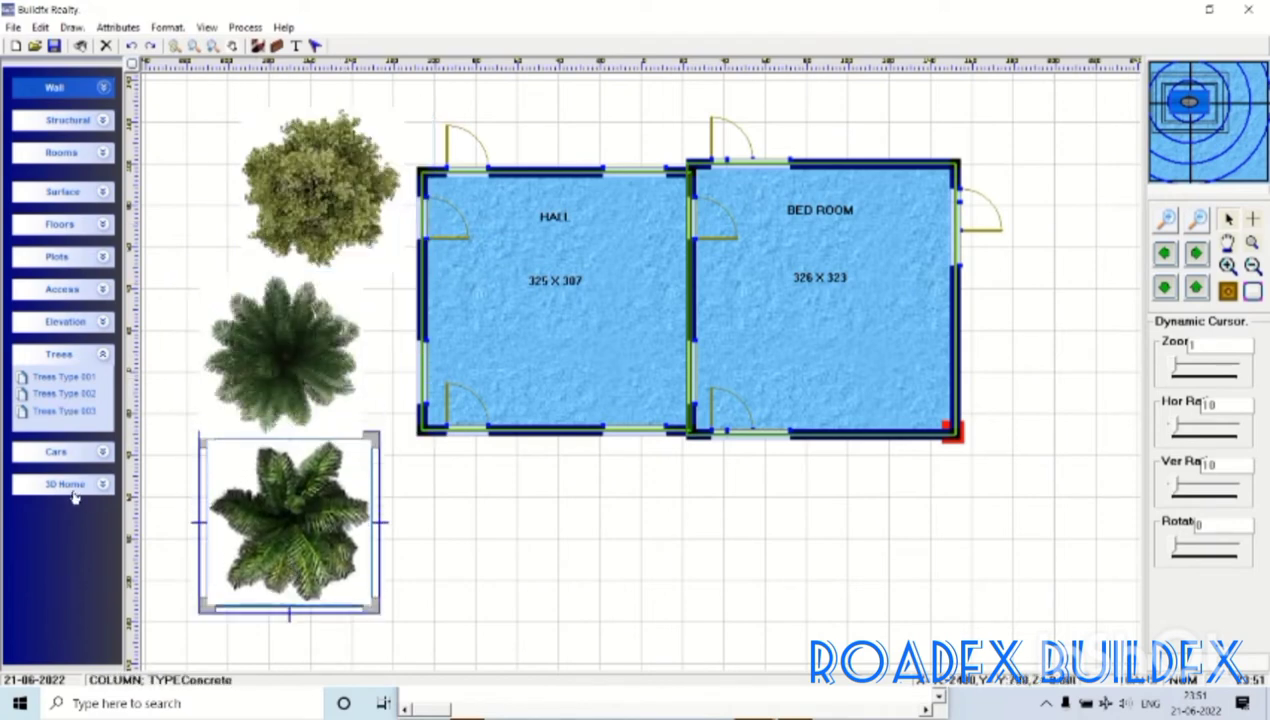
# - Add a red Car Type 001 and move a palm tree beside the Bed Room
pyautogui.click(101, 452)
pyautogui.click(46, 476)
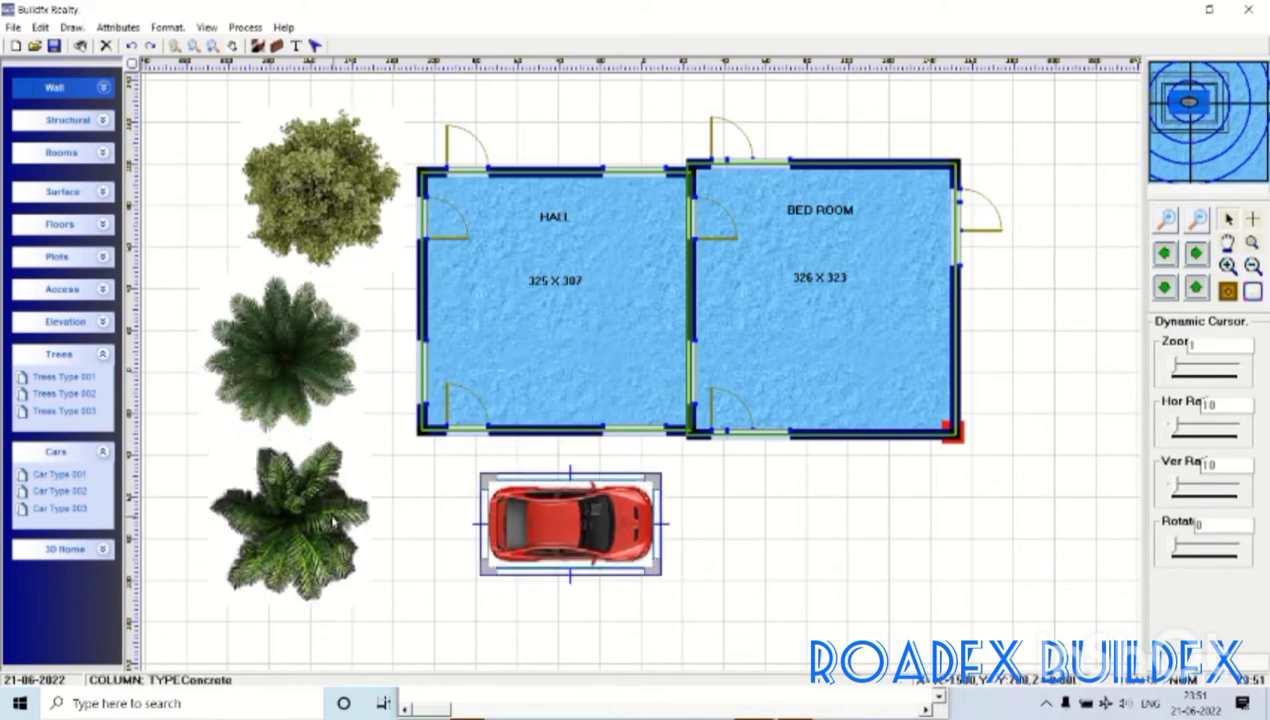
pyautogui.moveTo(290, 520); pyautogui.dragTo(1058, 157)
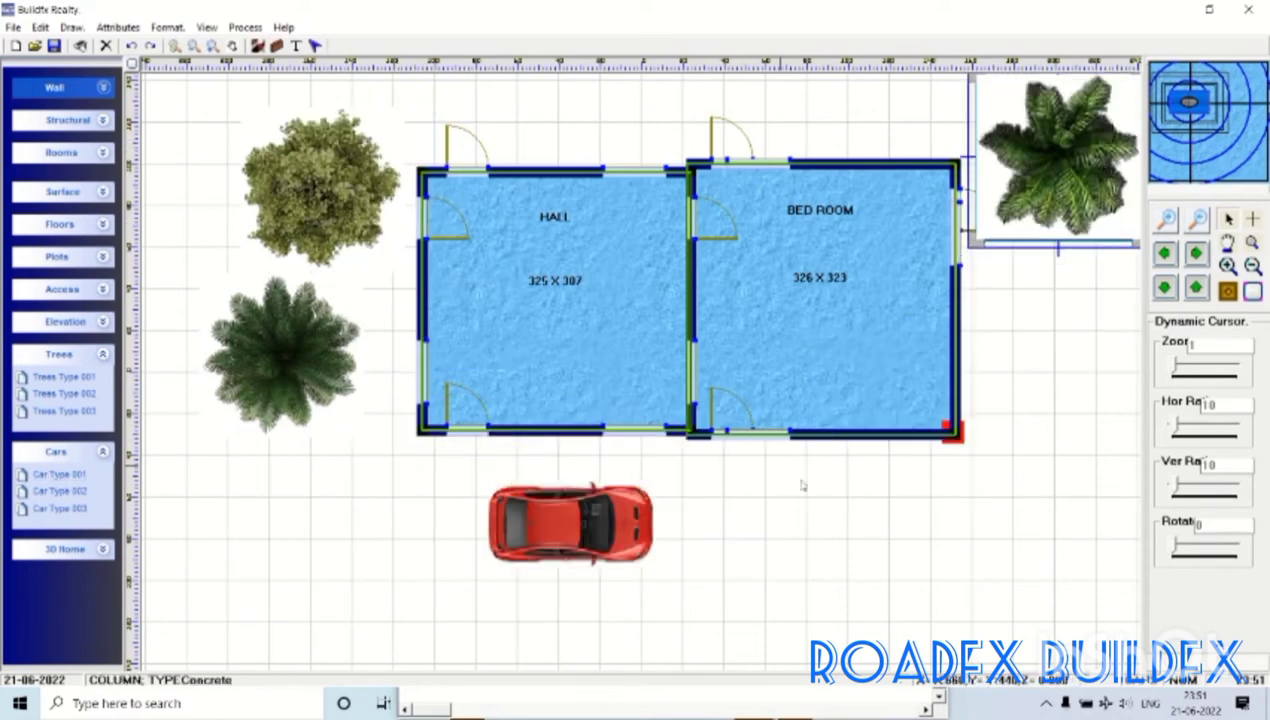
pyautogui.moveTo(1024, 220); pyautogui.dragTo(1061, 399)
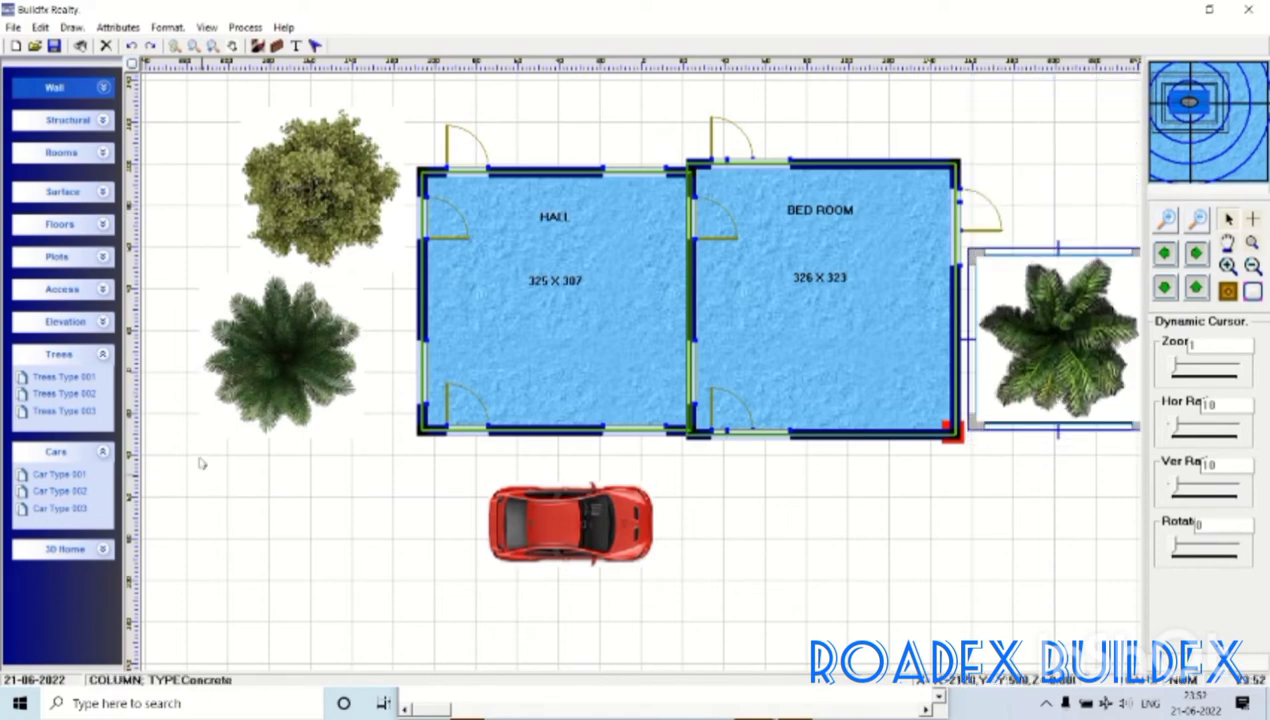
pyautogui.click(103, 228)
pyautogui.click(103, 192)
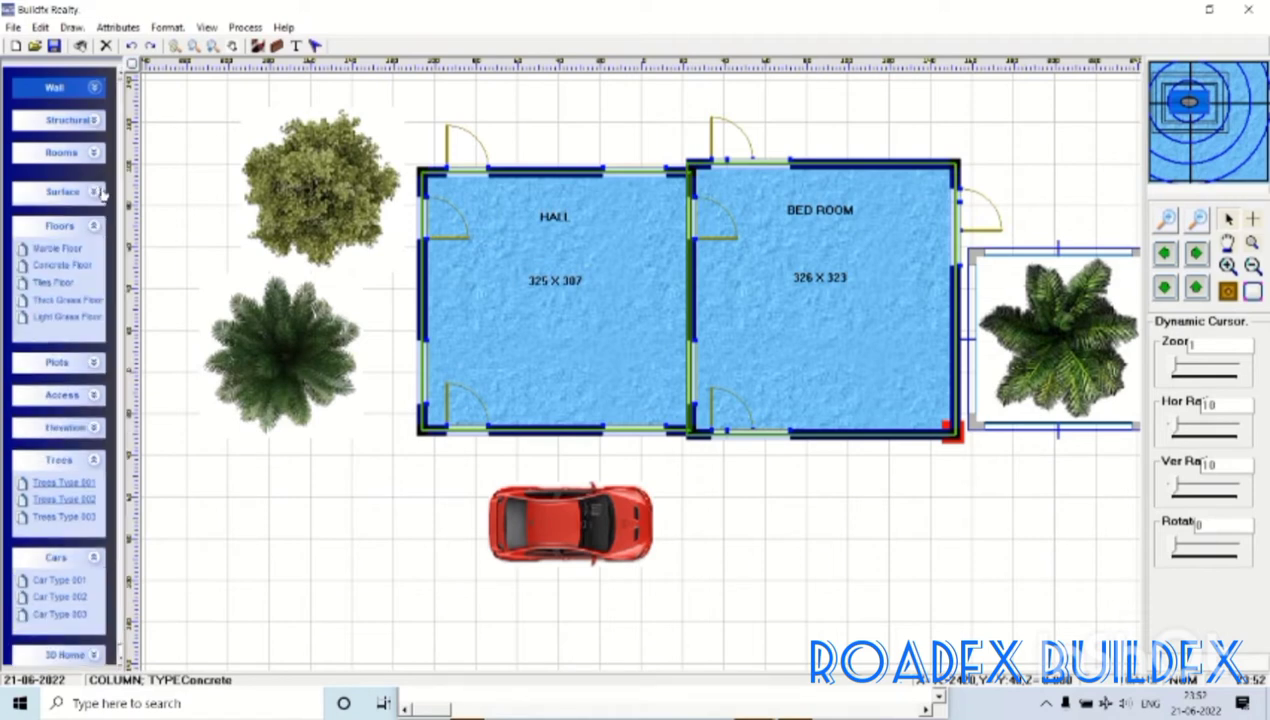
pyautogui.click(48, 284)
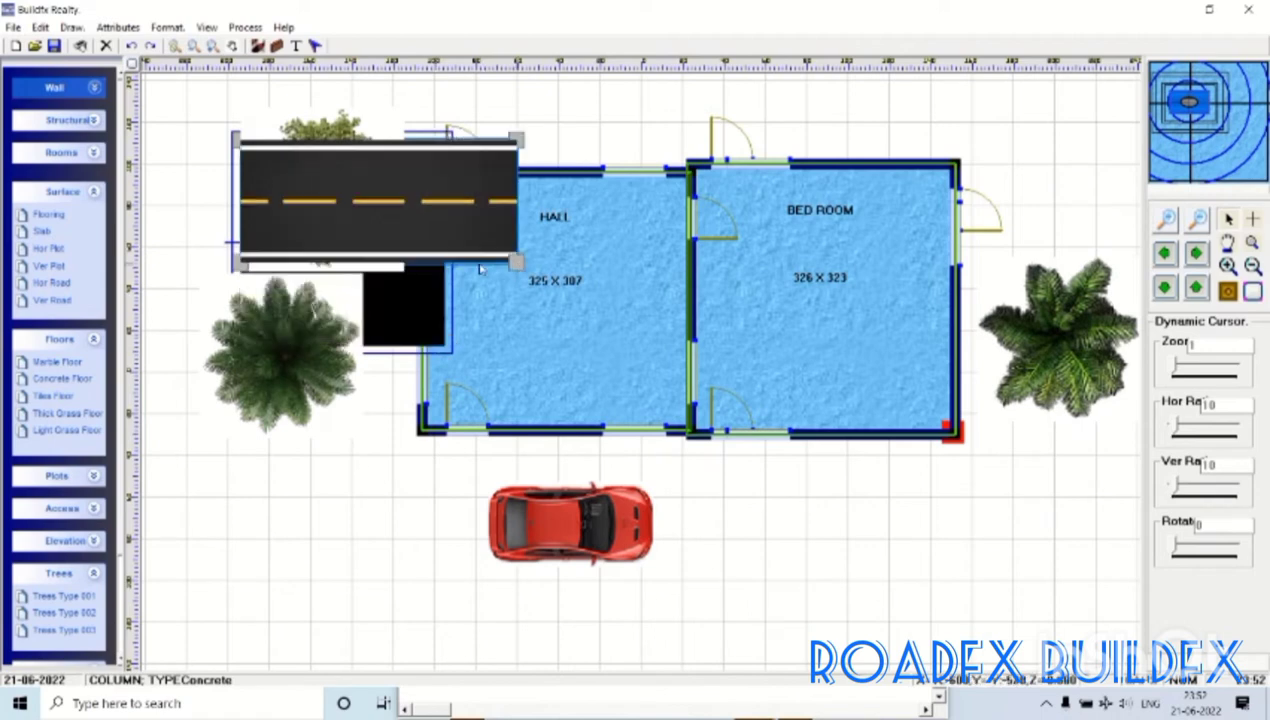
pyautogui.moveTo(386, 251); pyautogui.dragTo(392, 583)
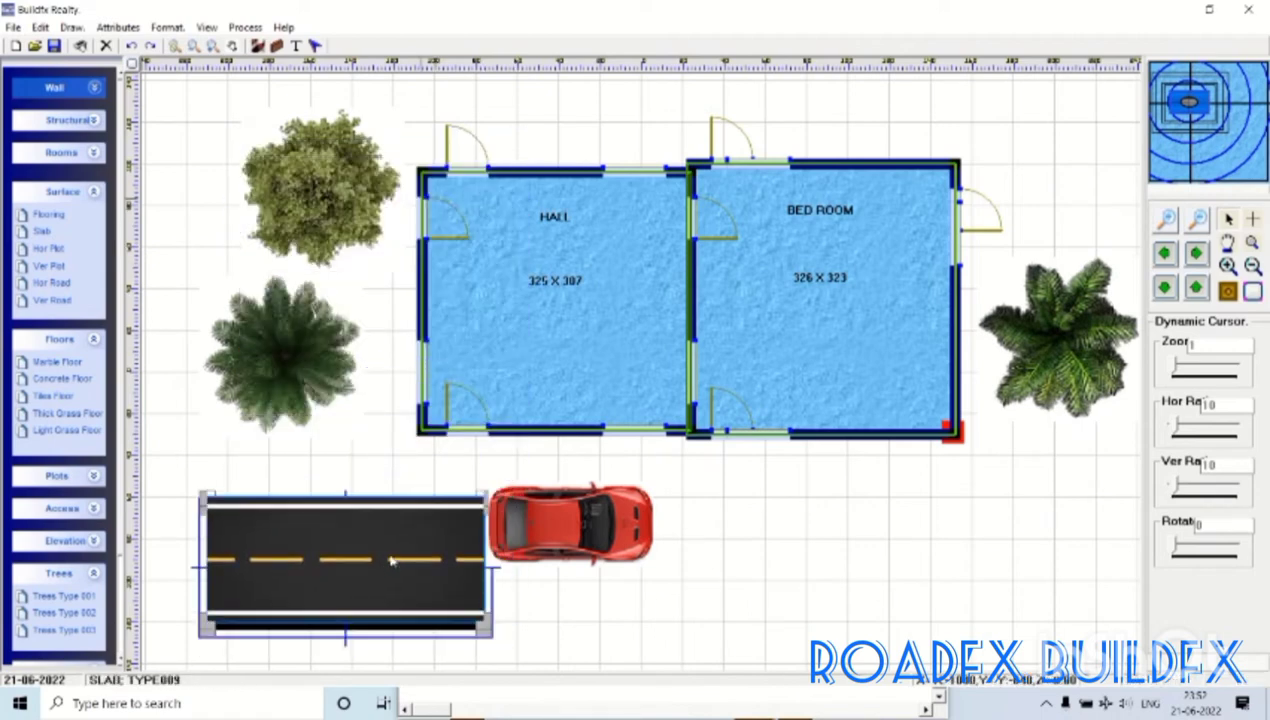
pyautogui.moveTo(545, 497)
pyautogui.mouseDown()
pyautogui.moveTo(750, 397)
pyautogui.moveTo(484, 337)
pyautogui.mouseUp()
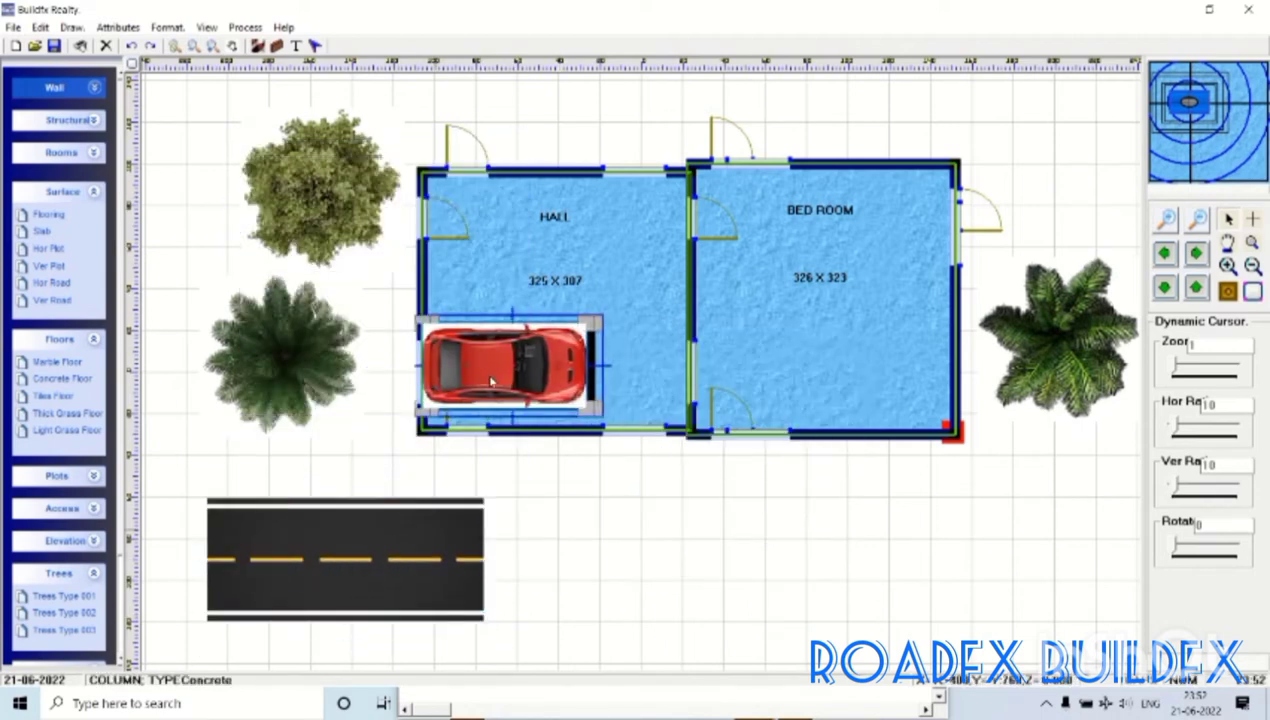
pyautogui.click(434, 519)
pyautogui.moveTo(434, 519); pyautogui.dragTo(646, 343)
pyautogui.moveTo(553, 402); pyautogui.dragTo(323, 553)
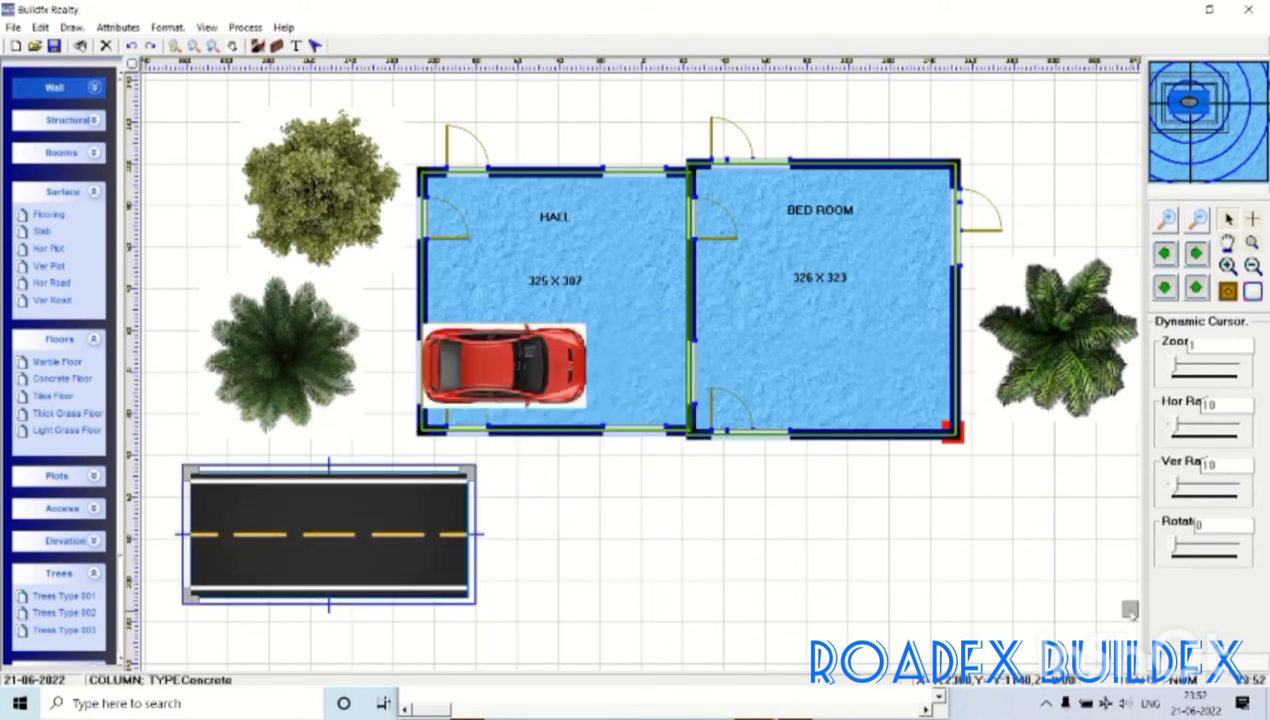
pyautogui.moveTo(490, 593)
pyautogui.mouseDown()
pyautogui.moveTo(938, 575)
pyautogui.moveTo(859, 573)
pyautogui.mouseUp()
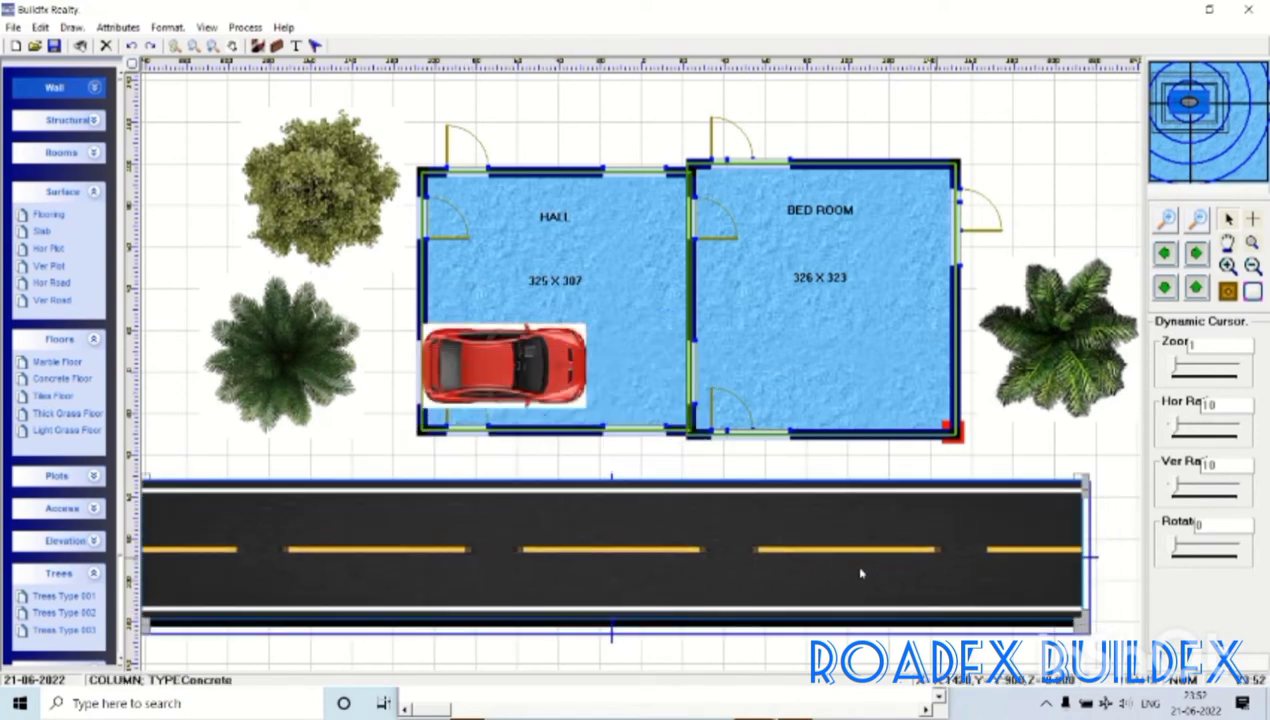
pyautogui.moveTo(1137, 623); pyautogui.dragTo(1138, 623)
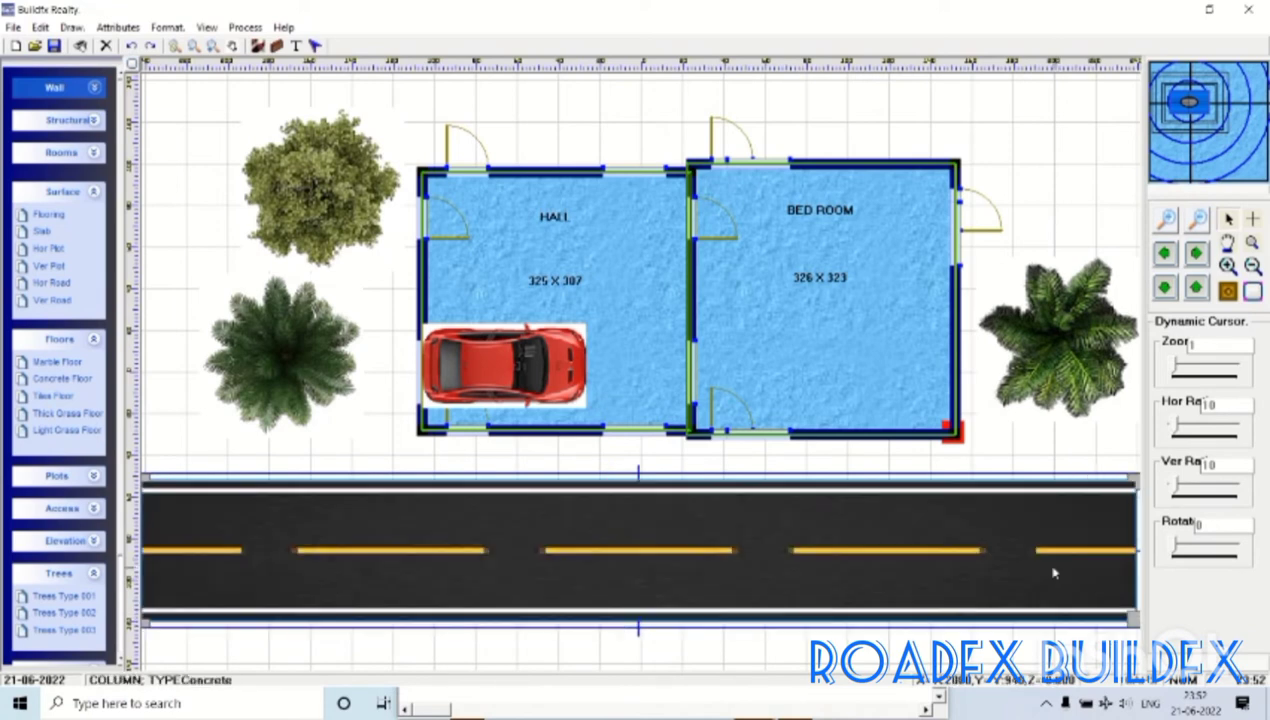
pyautogui.doubleClick(935, 525)
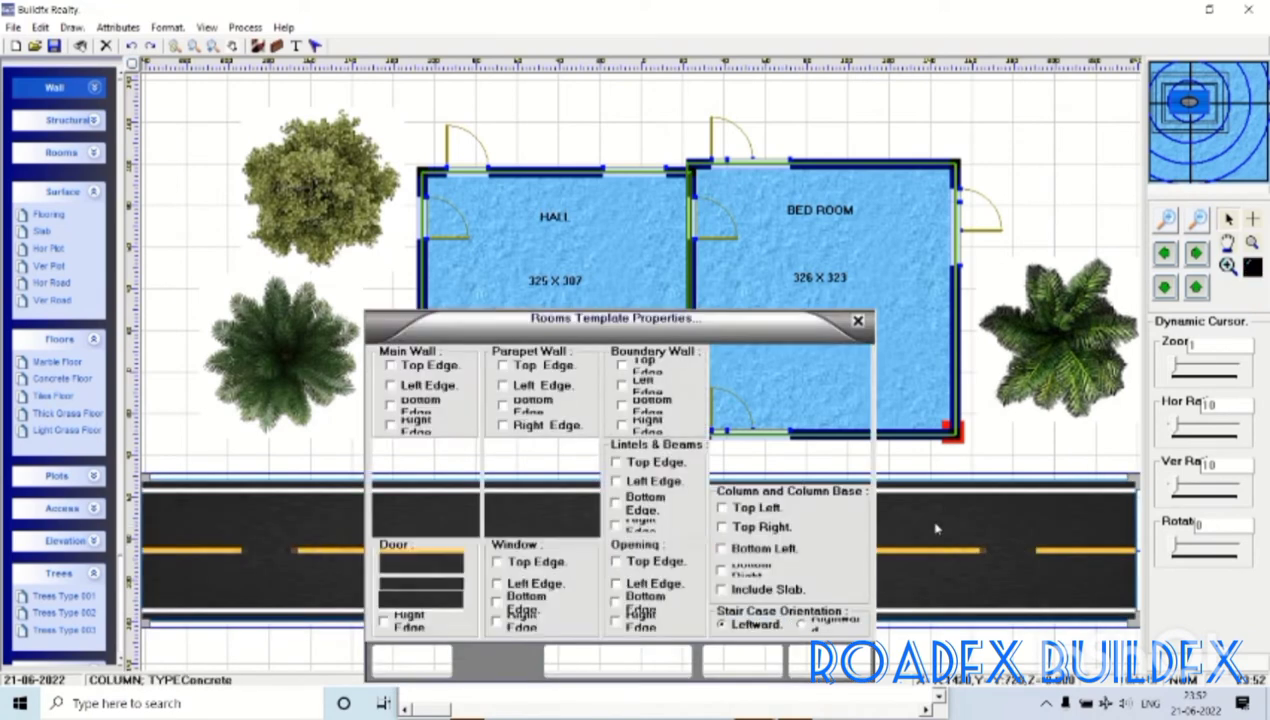
pyautogui.click(828, 661)
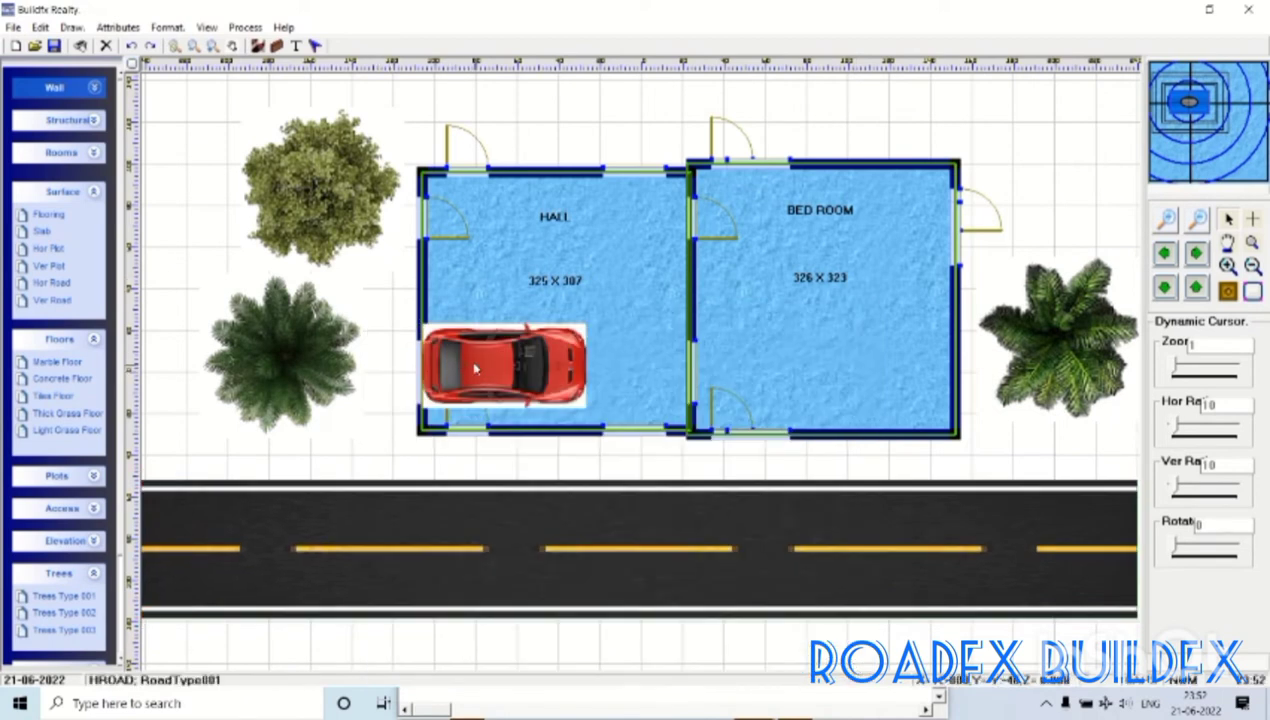
pyautogui.moveTo(479, 374)
pyautogui.mouseDown()
pyautogui.moveTo(461, 466)
pyautogui.moveTo(443, 487)
pyautogui.mouseUp()
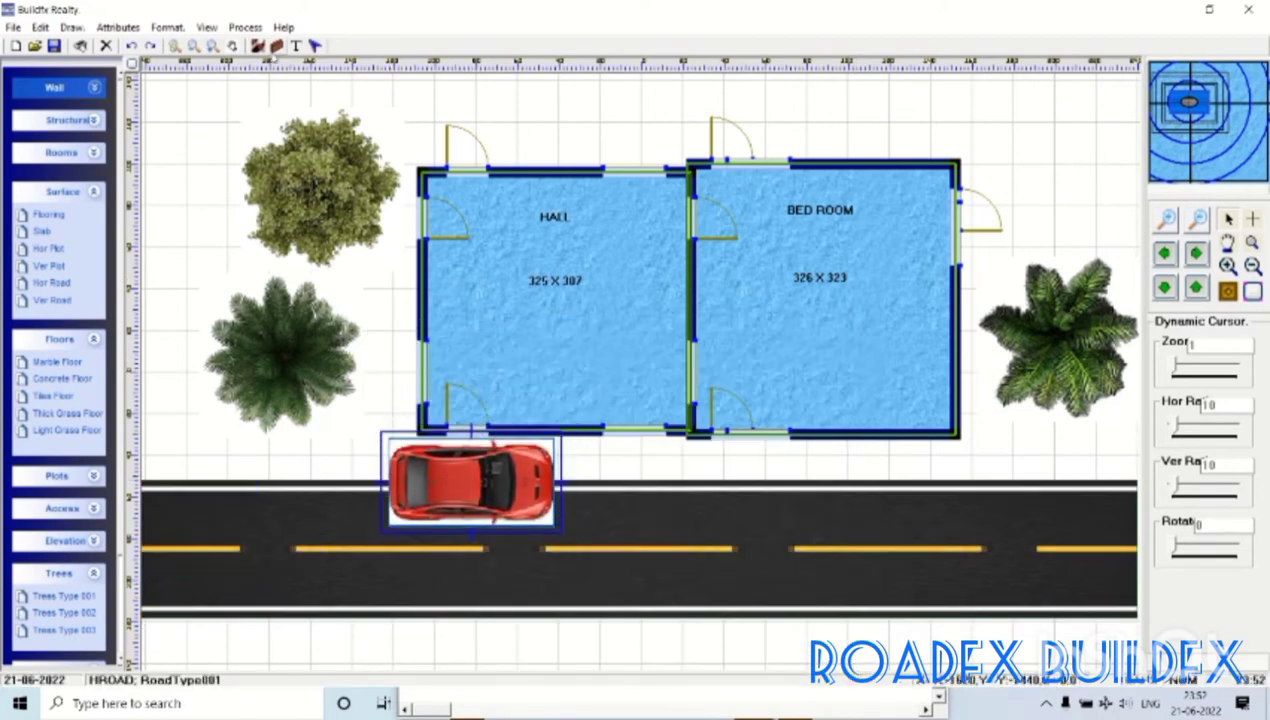
pyautogui.click(205, 28)
pyautogui.click(226, 143)
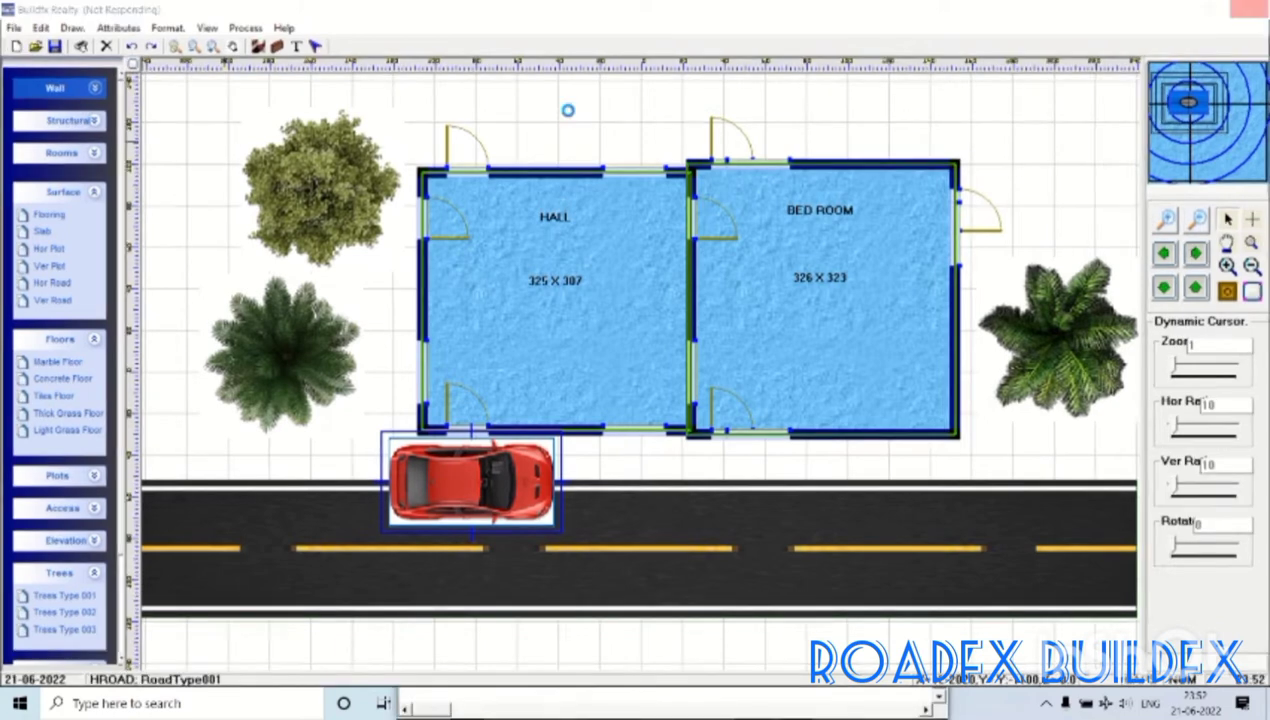
# - Slide the red car left along the road
pyautogui.click(493, 316)
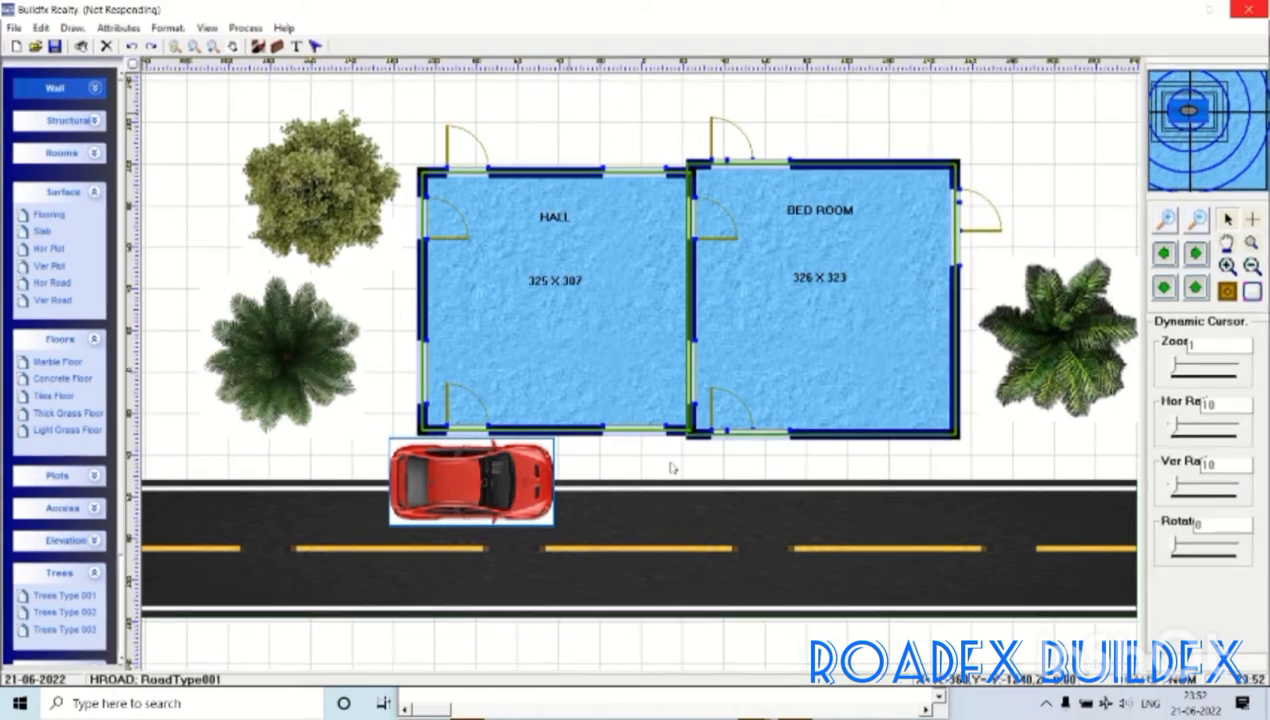
pyautogui.moveTo(520, 468)
pyautogui.mouseDown()
pyautogui.moveTo(378, 428)
pyautogui.moveTo(467, 486)
pyautogui.mouseUp()
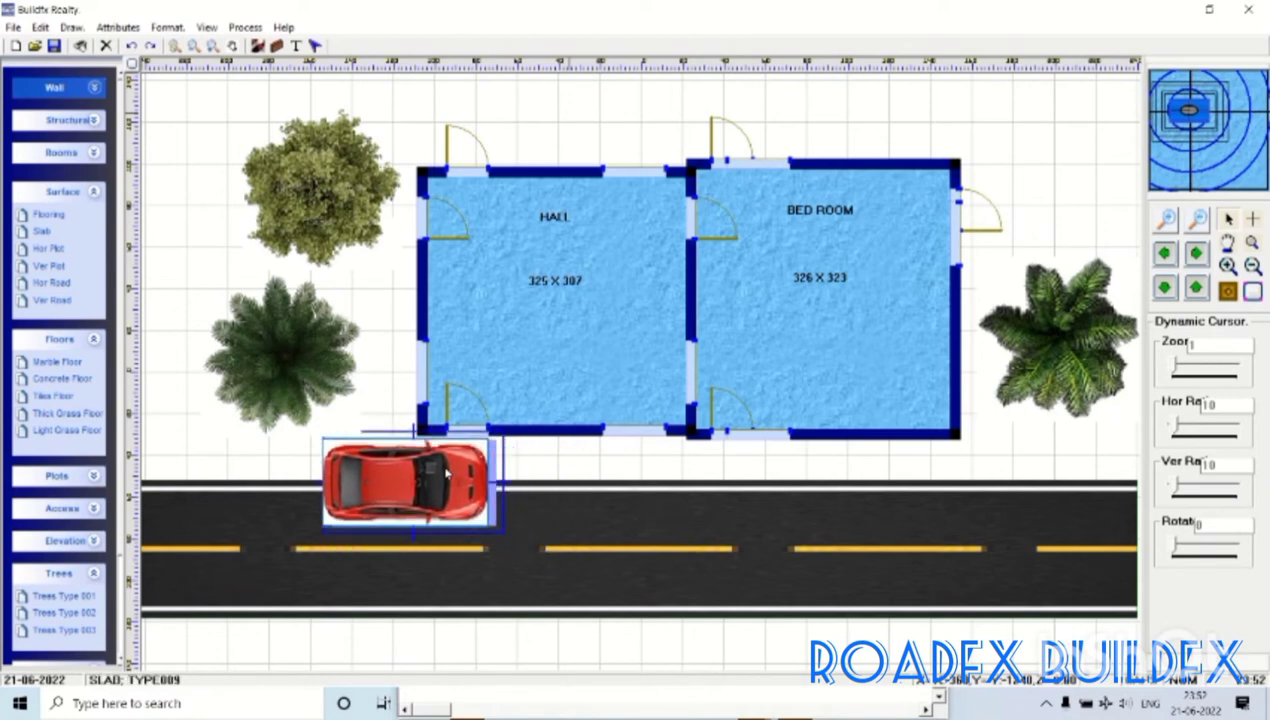
pyautogui.moveTo(467, 486); pyautogui.dragTo(434, 486)
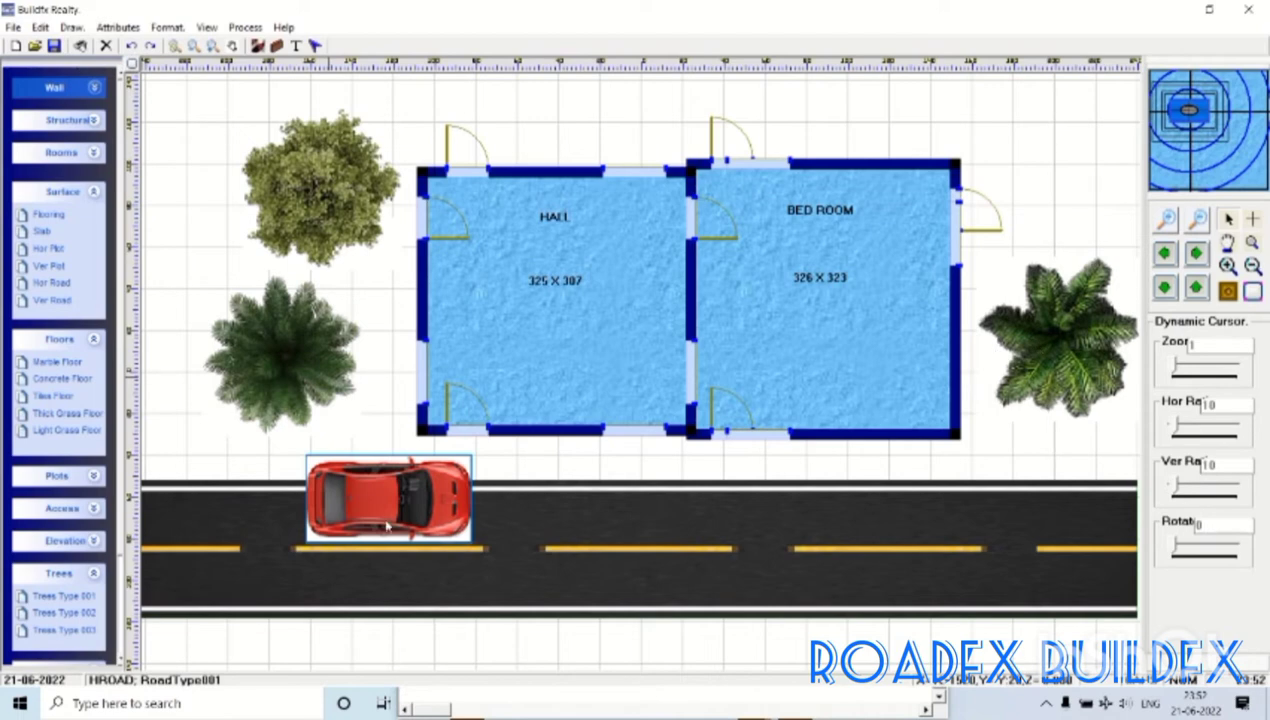
# - Regroup the trees, with a palm left of the Hall and one right of the Bed Room, and park the car at the road's left end
pyautogui.moveTo(285, 355); pyautogui.dragTo(340, 493)
pyautogui.moveTo(385, 220)
pyautogui.mouseDown()
pyautogui.moveTo(391, 450)
pyautogui.moveTo(345, 467)
pyautogui.moveTo(316, 241)
pyautogui.moveTo(291, 171)
pyautogui.mouseUp()
pyautogui.moveTo(340, 440); pyautogui.dragTo(250, 325)
pyautogui.moveTo(365, 472); pyautogui.dragTo(1071, 335)
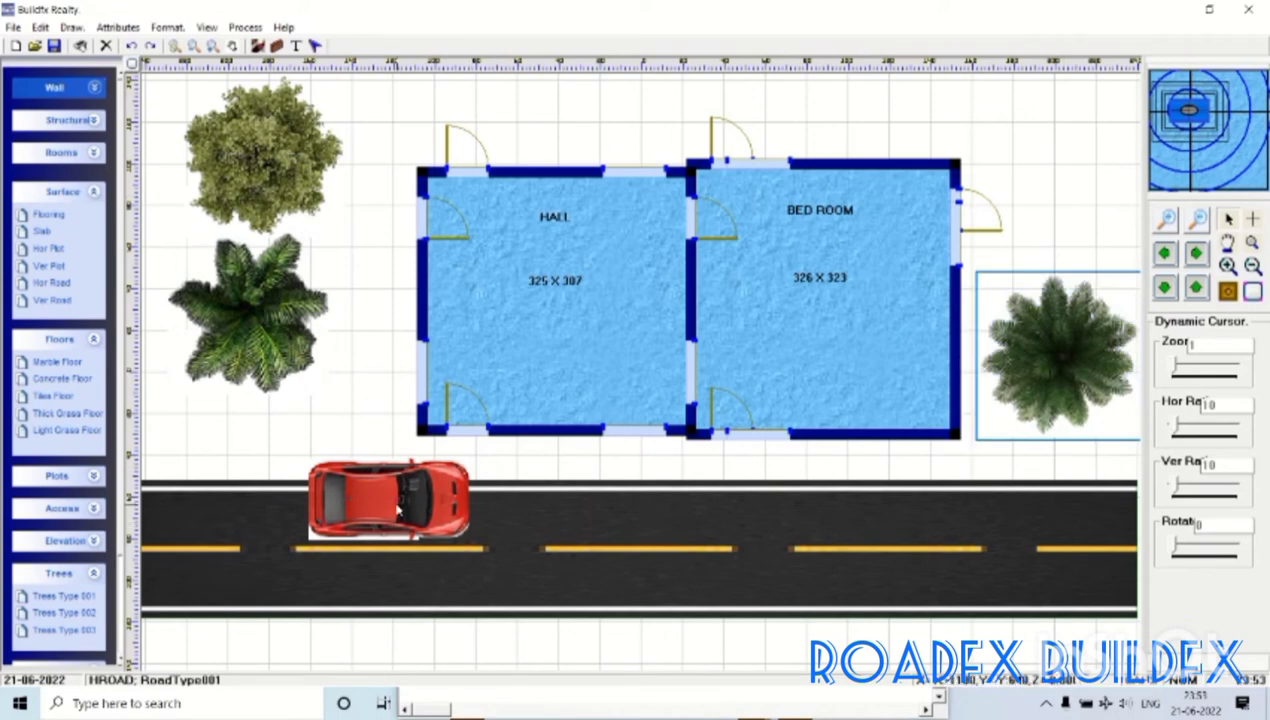
pyautogui.moveTo(395, 509)
pyautogui.mouseDown()
pyautogui.moveTo(311, 463)
pyautogui.moveTo(327, 486)
pyautogui.mouseUp()
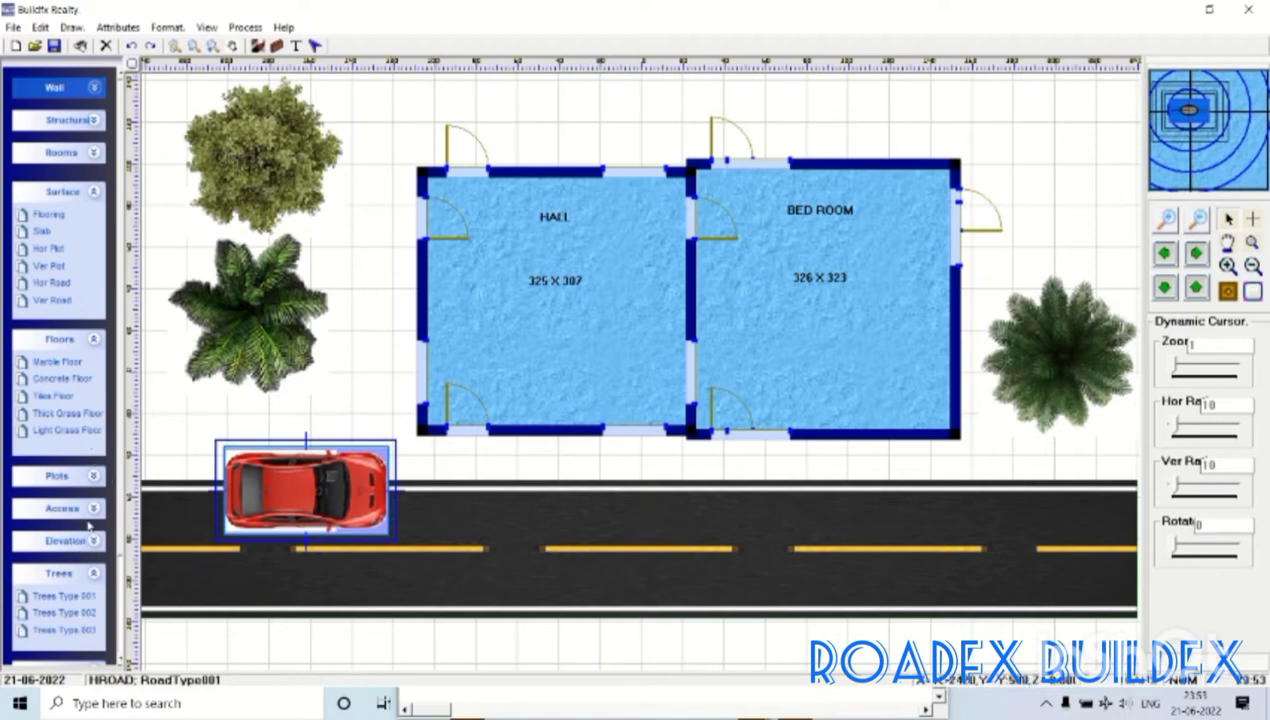
pyautogui.click(96, 576)
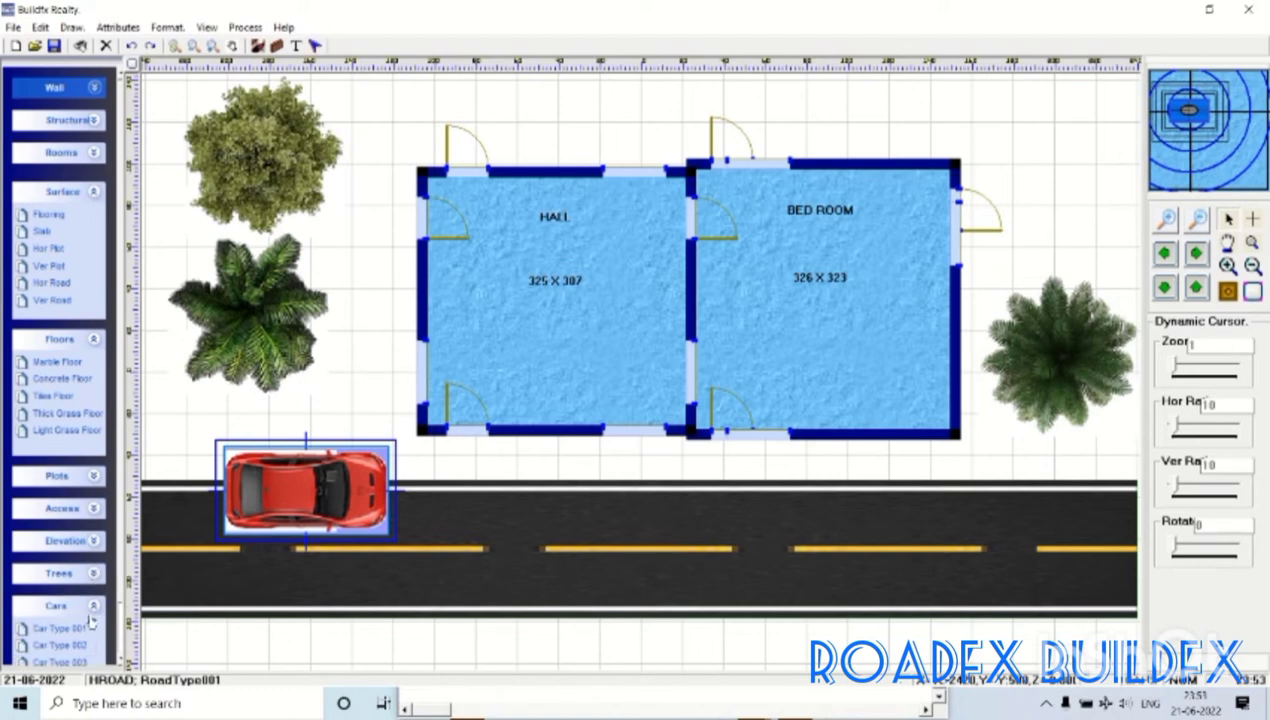
# - Place a silver Car Type 003 on the road below the Hall and refresh the view
pyautogui.click(70, 662)
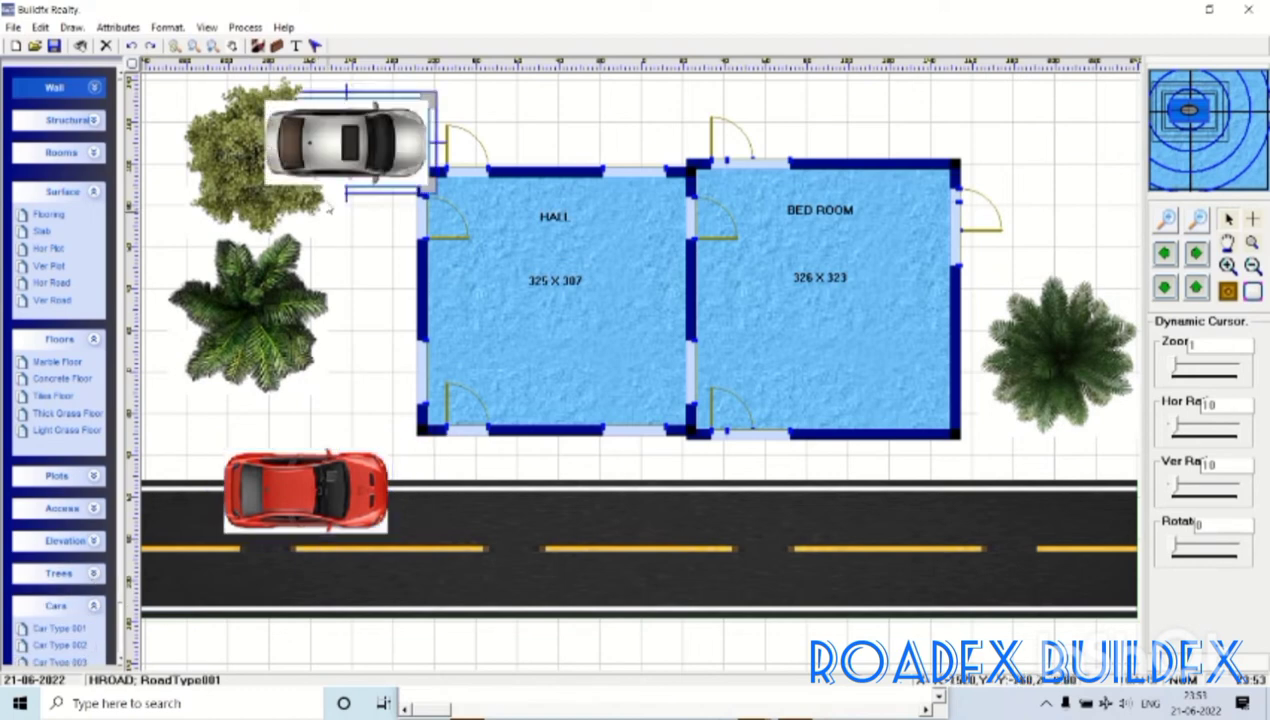
pyautogui.moveTo(370, 145)
pyautogui.mouseDown()
pyautogui.moveTo(605, 497)
pyautogui.moveTo(634, 505)
pyautogui.mouseUp()
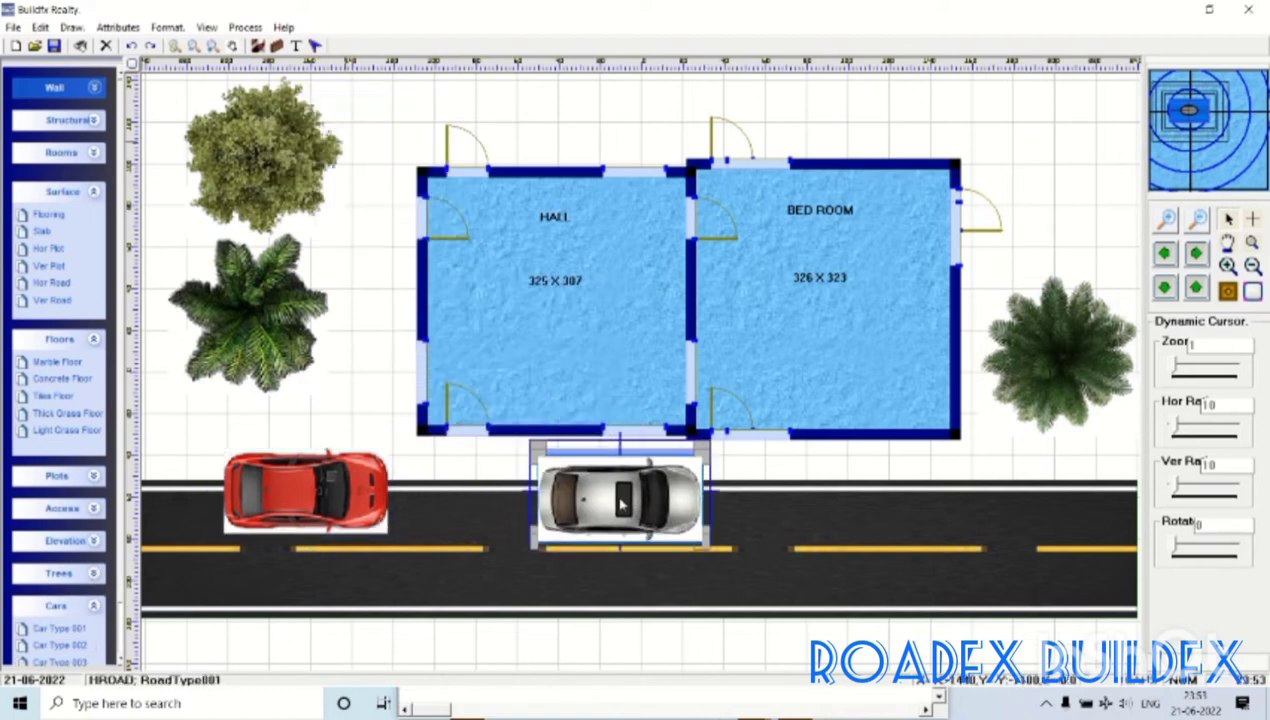
pyautogui.click(209, 29)
pyautogui.click(228, 144)
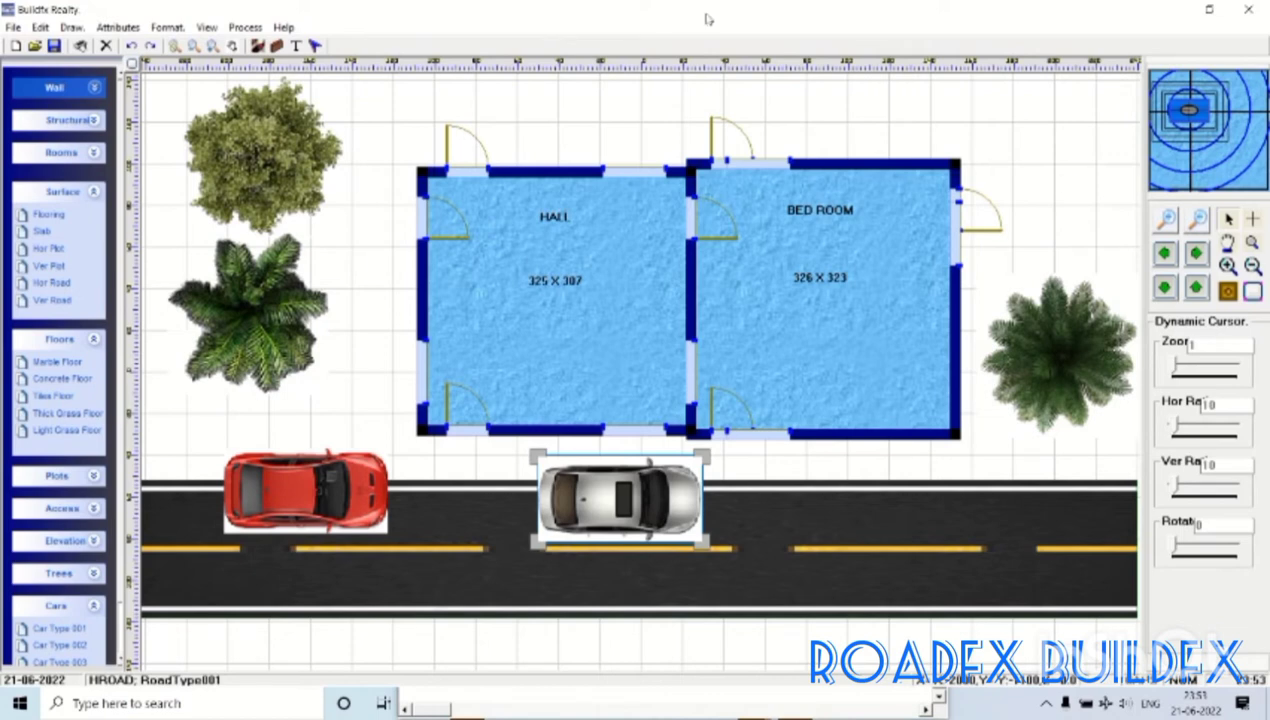
pyautogui.moveTo(634, 12)
pyautogui.click(533, 43)
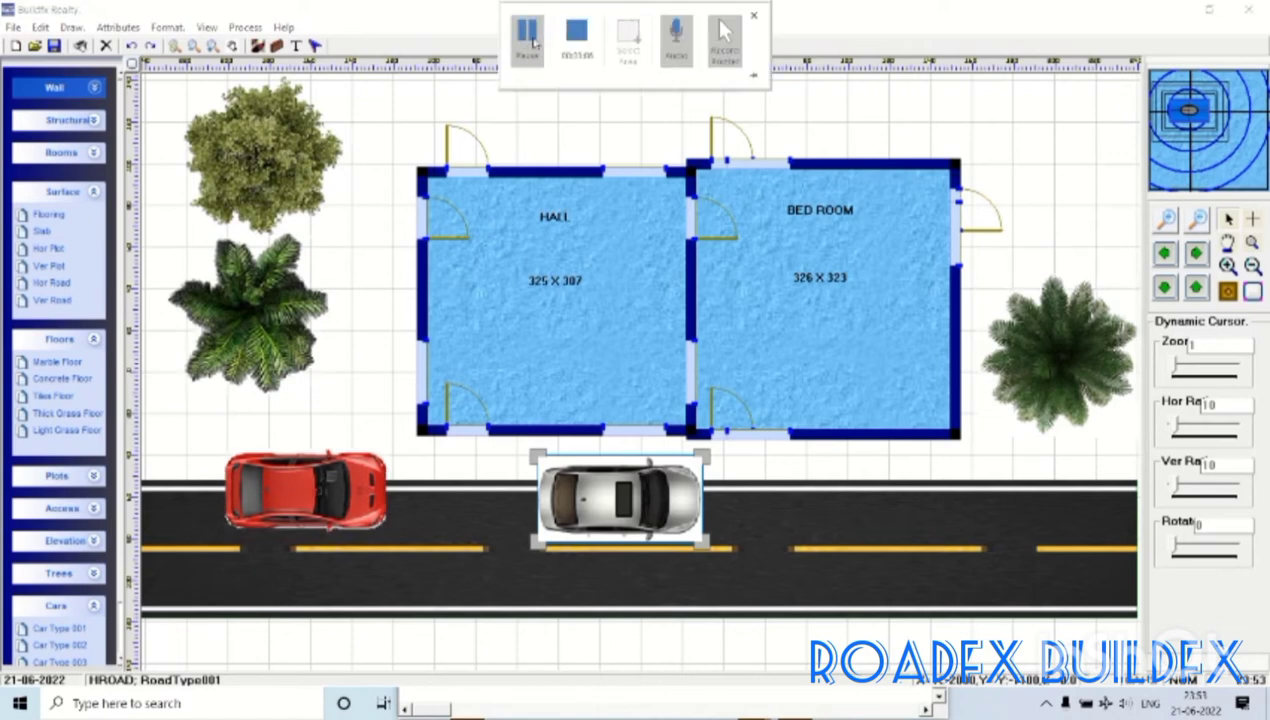
# - Select the Bed Room, the Hall and the palm tree right of the Bed Room
pyautogui.click(751, 312)
pyautogui.click(589, 224)
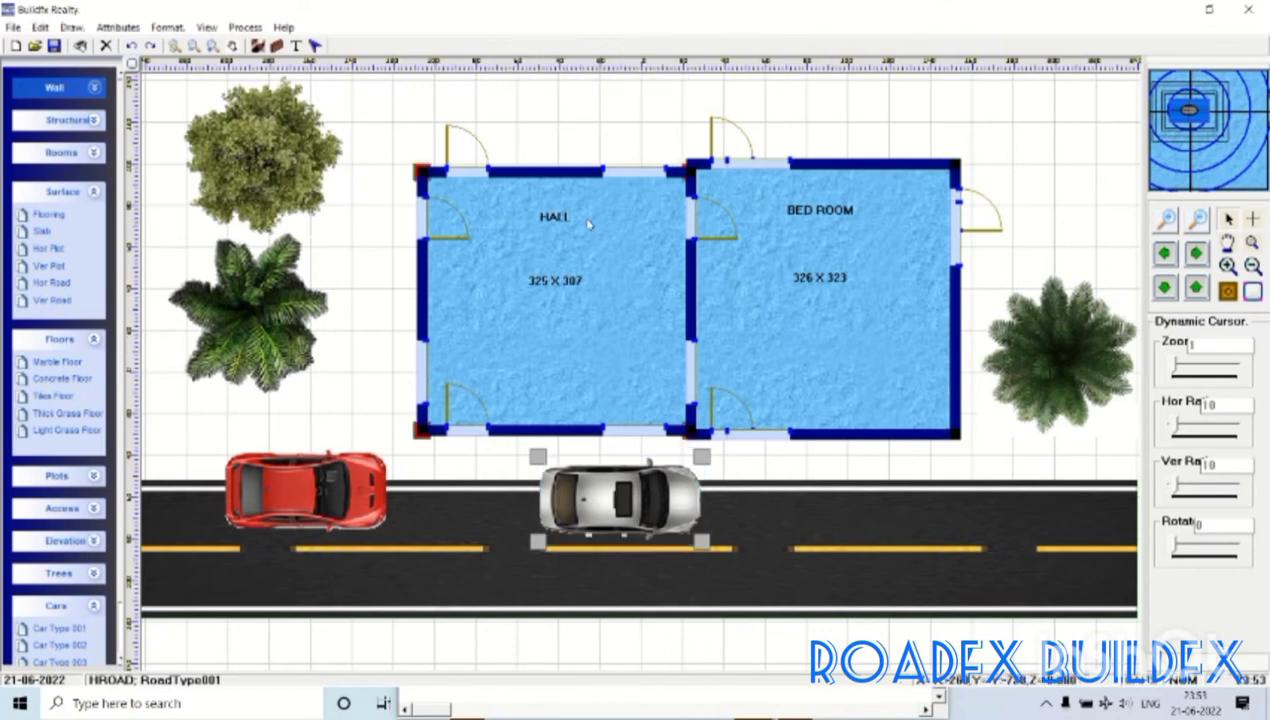
pyautogui.click(615, 100)
pyautogui.click(1094, 366)
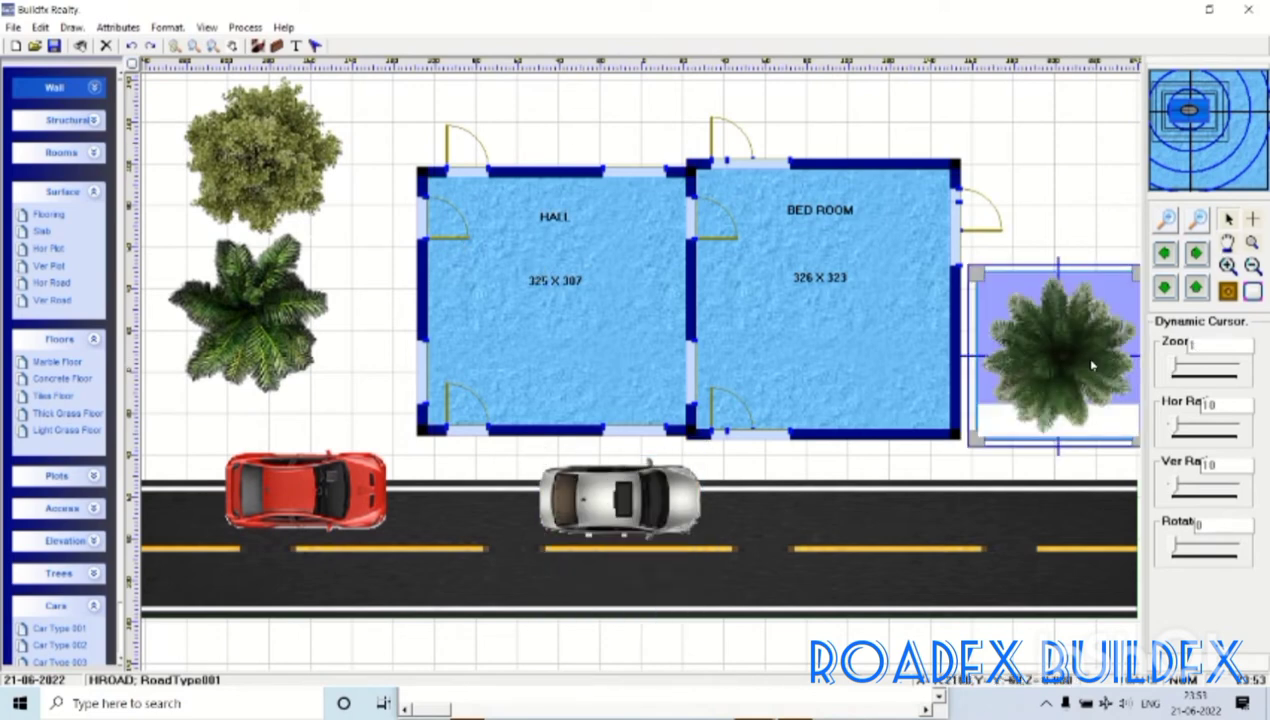
pyautogui.click(1077, 167)
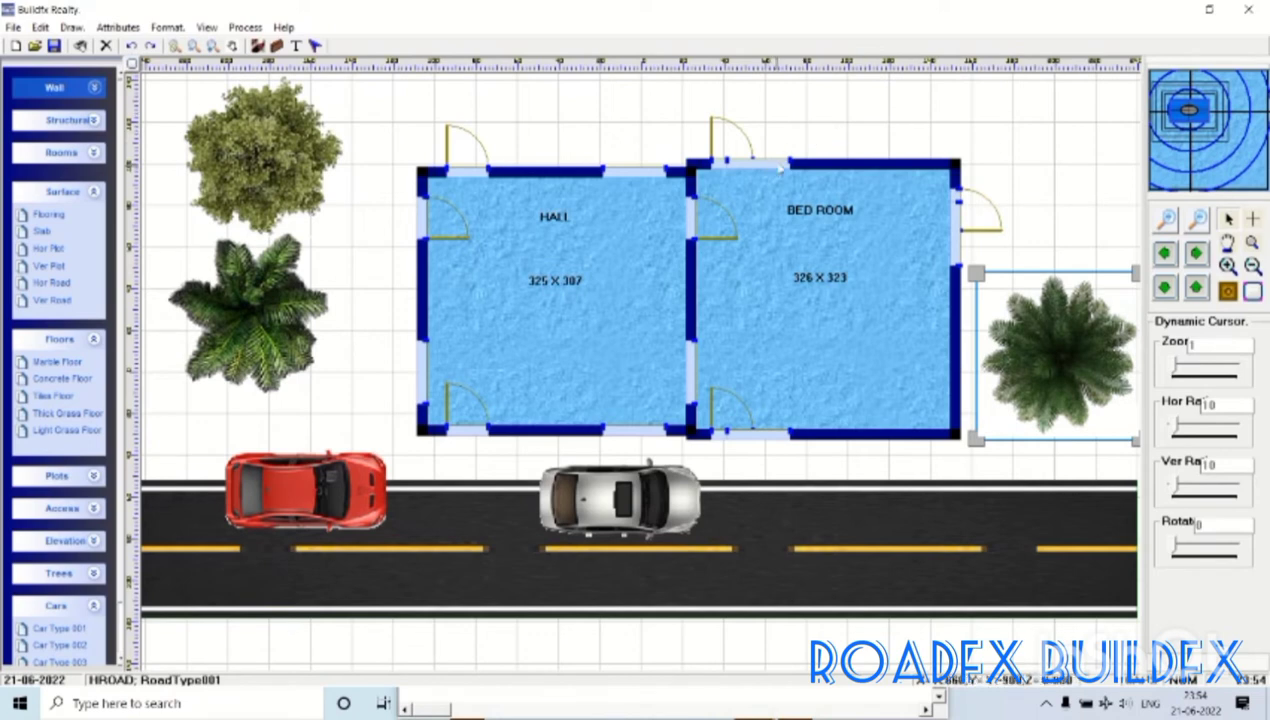
# - Open Show Change Properties from the canvas menu and move the dialog left
pyautogui.rightClick(906, 107)
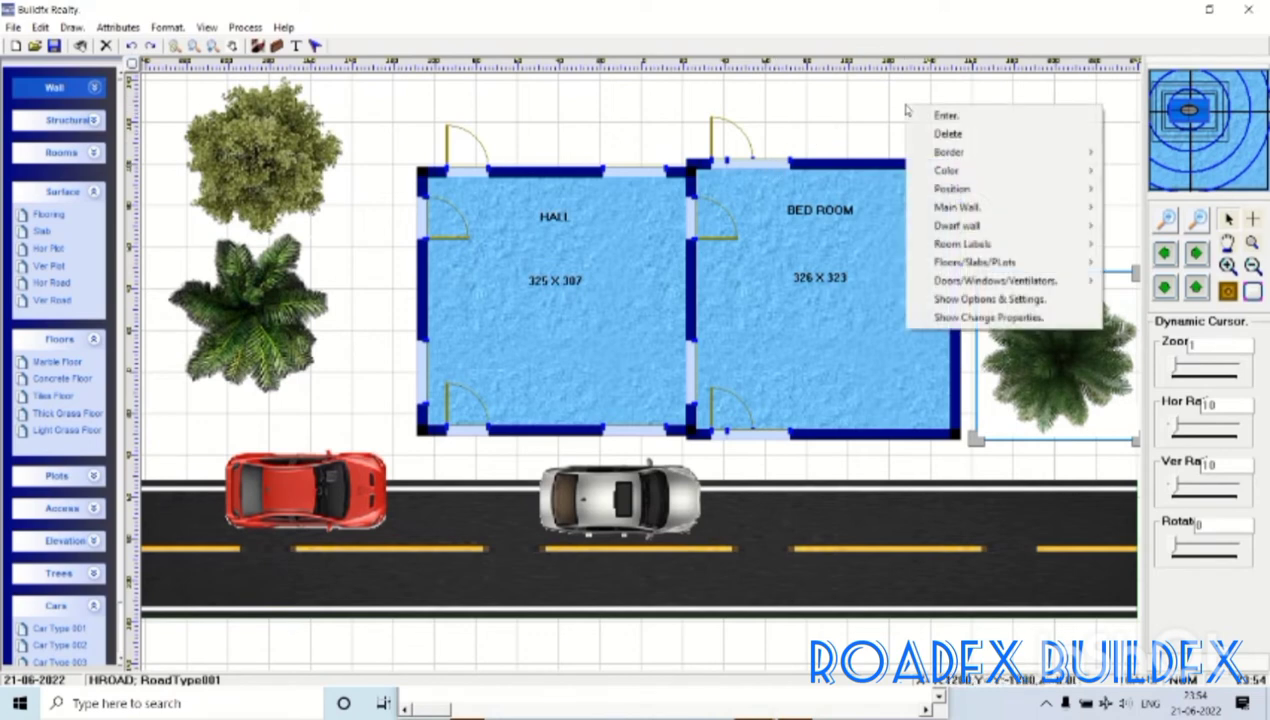
pyautogui.click(973, 318)
pyautogui.moveTo(687, 130)
pyautogui.mouseDown()
pyautogui.moveTo(288, 65)
pyautogui.moveTo(335, 59)
pyautogui.mouseUp()
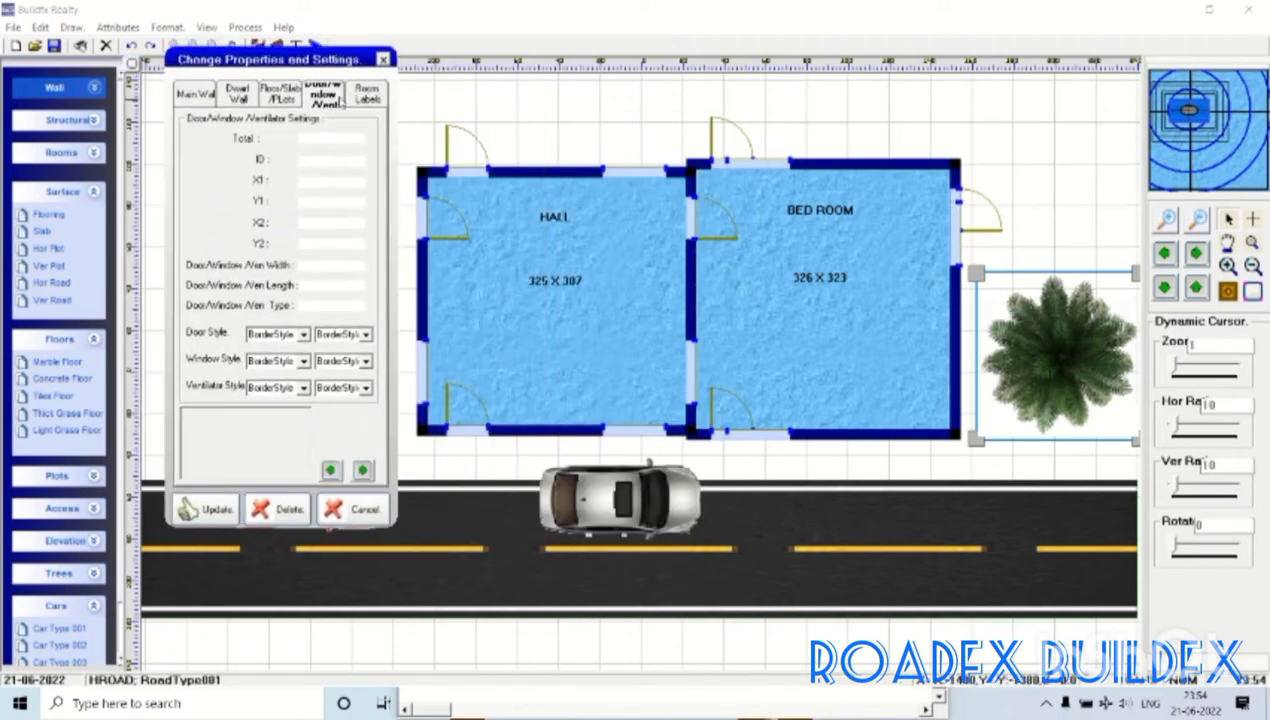
# - Review the Floor/Slab items from the Hall slab through to the Bed Room slab
pyautogui.click(284, 95)
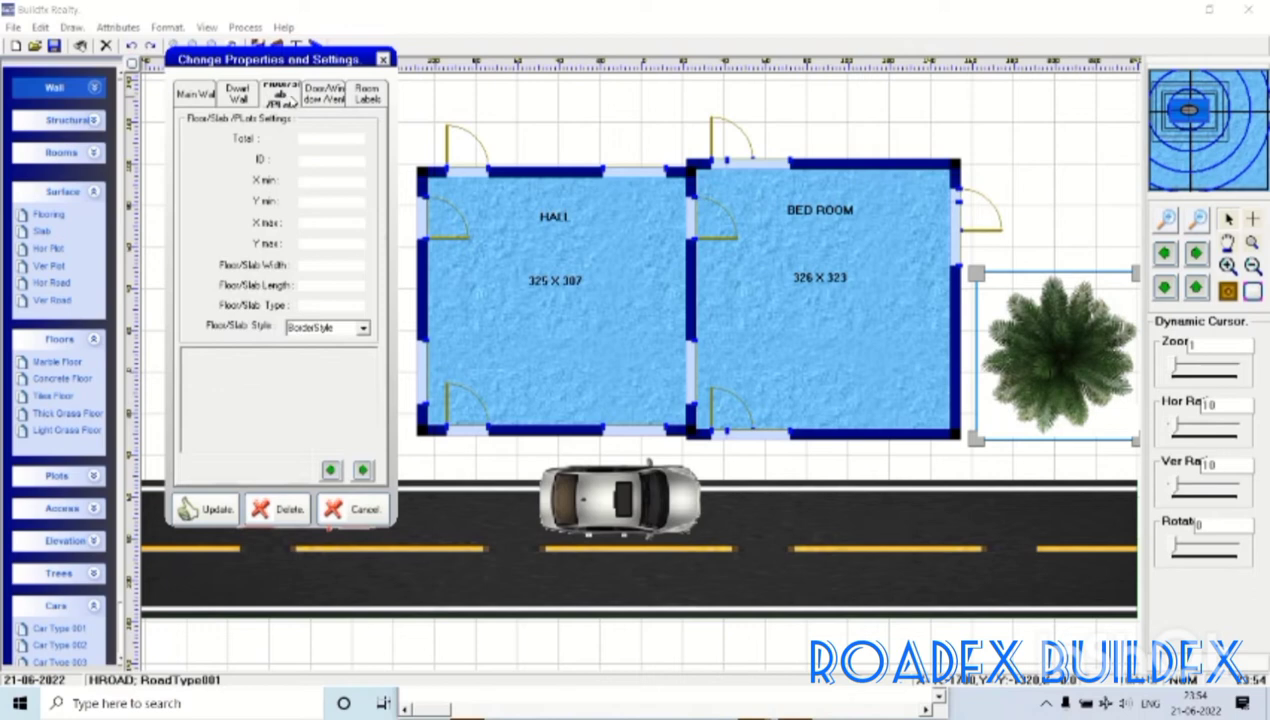
pyautogui.click(362, 470)
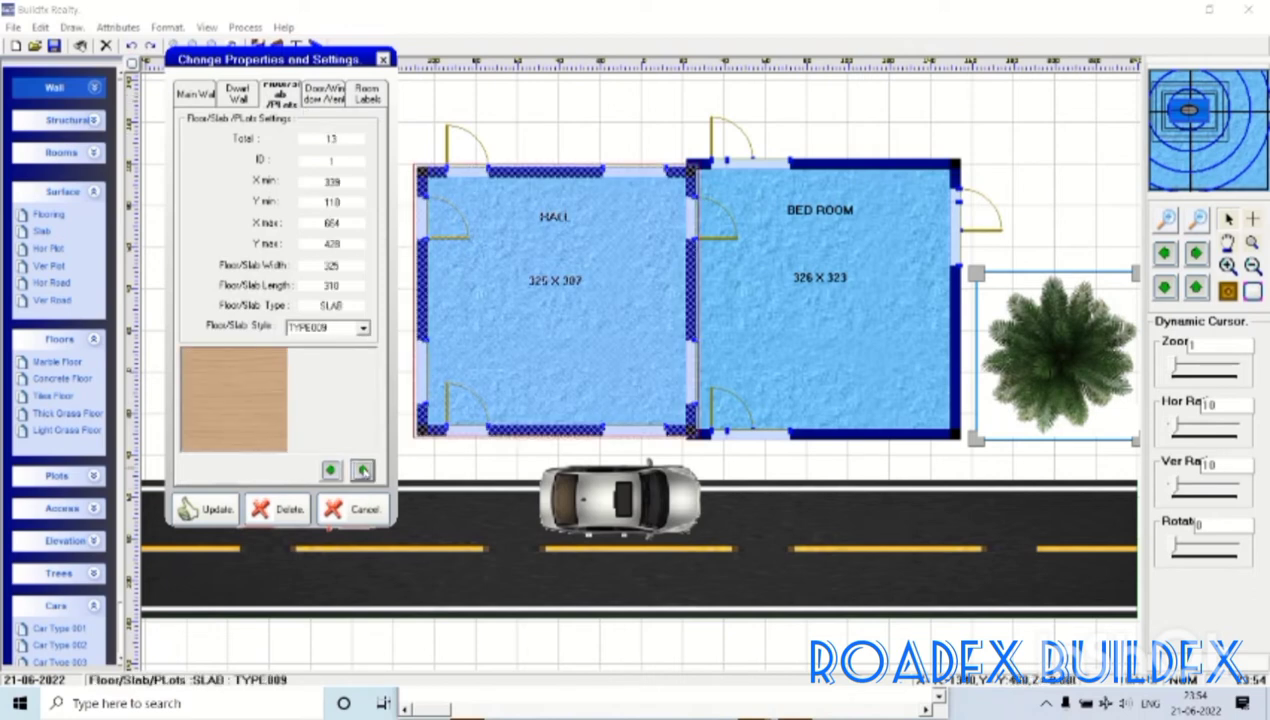
pyautogui.click(362, 470)
pyautogui.click(362, 470)
pyautogui.click(362, 470)
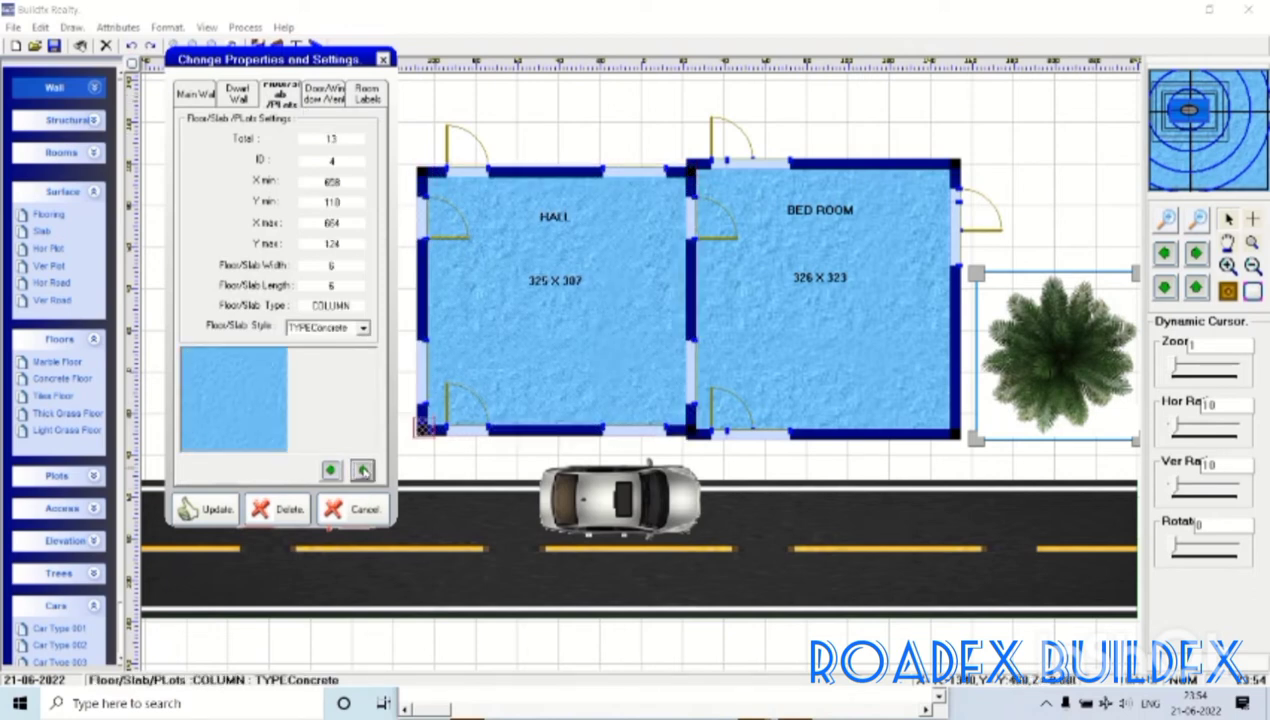
pyautogui.click(362, 470)
pyautogui.click(362, 470)
pyautogui.click(362, 470)
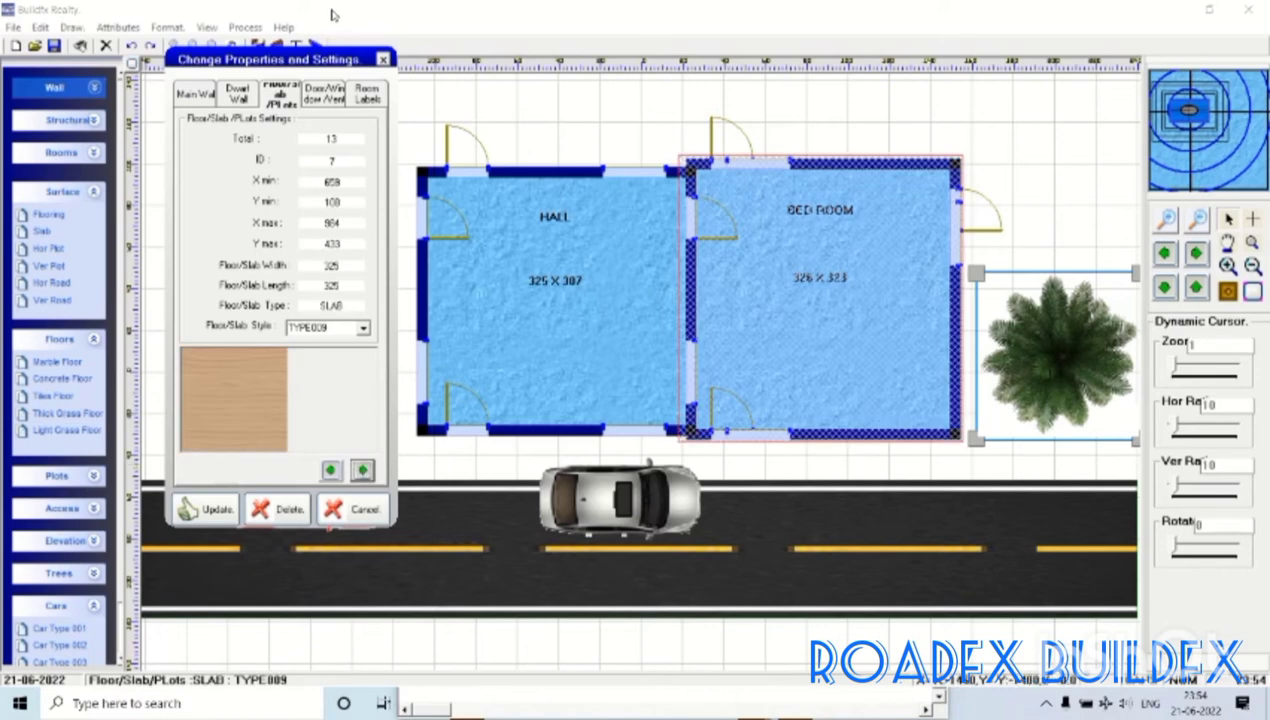
# - Step through the doors to the Bed Room top-wall window and select its X1 value 196
pyautogui.click(320, 98)
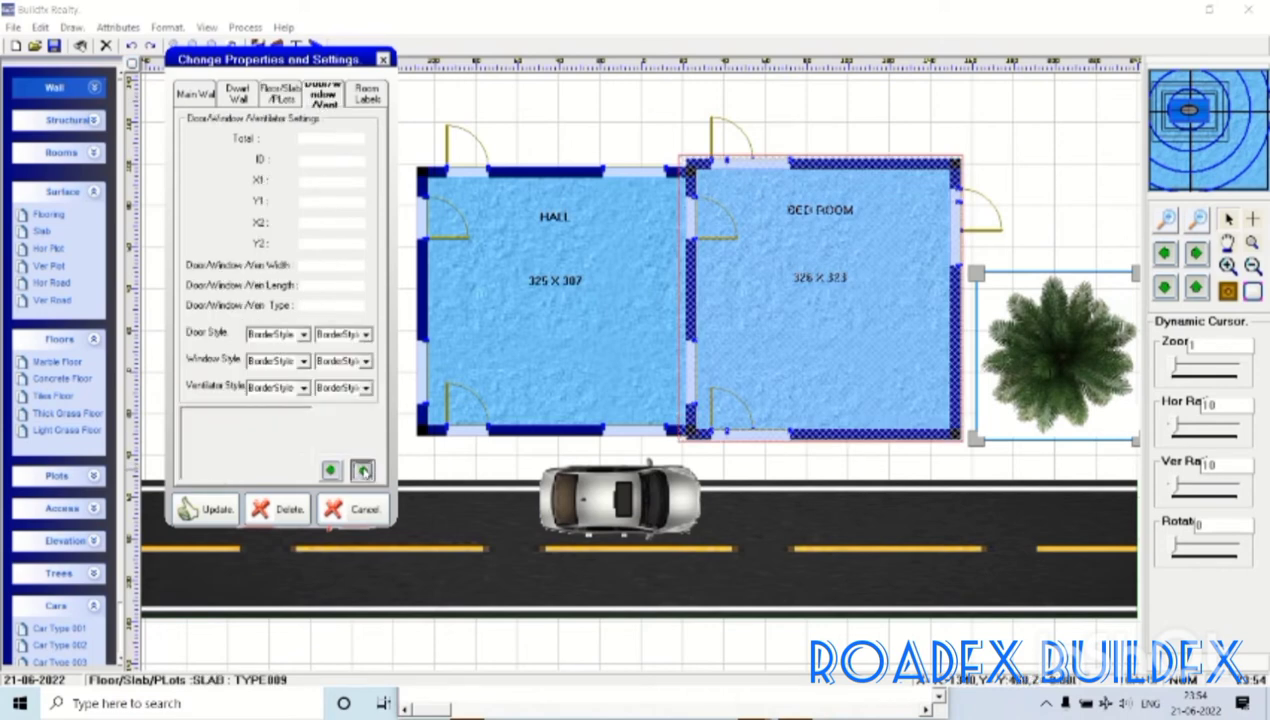
pyautogui.click(362, 470)
pyautogui.click(362, 470)
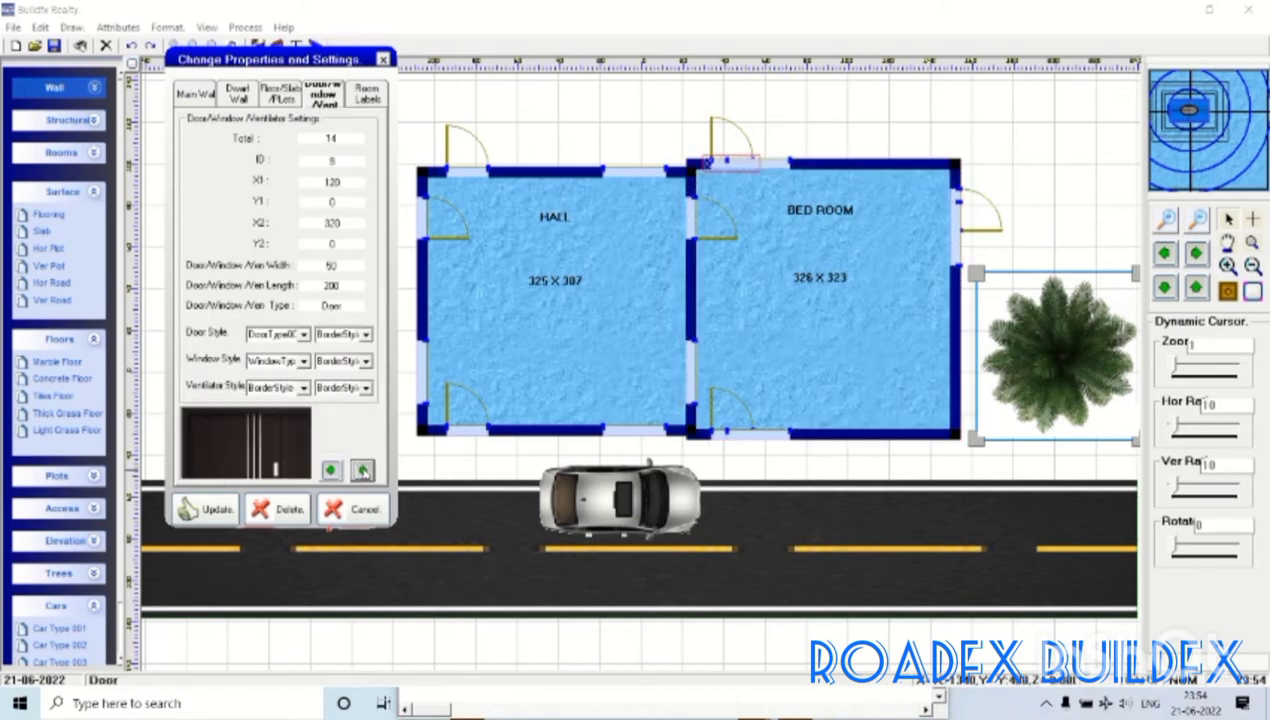
pyautogui.click(363, 471)
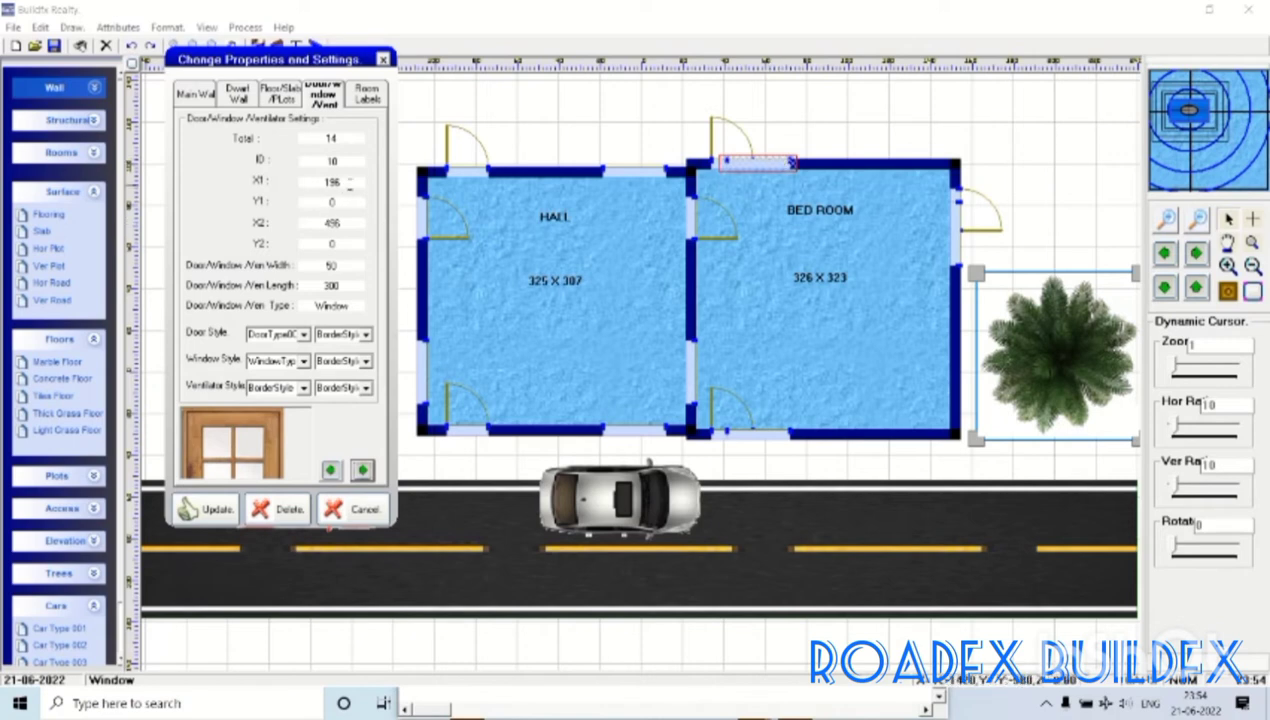
pyautogui.doubleClick(333, 182)
# - Set the top-wall window's X1 to 450, then edit and apply the bottom-wall window's X1
pyautogui.write('450')
pyautogui.click(224, 511)
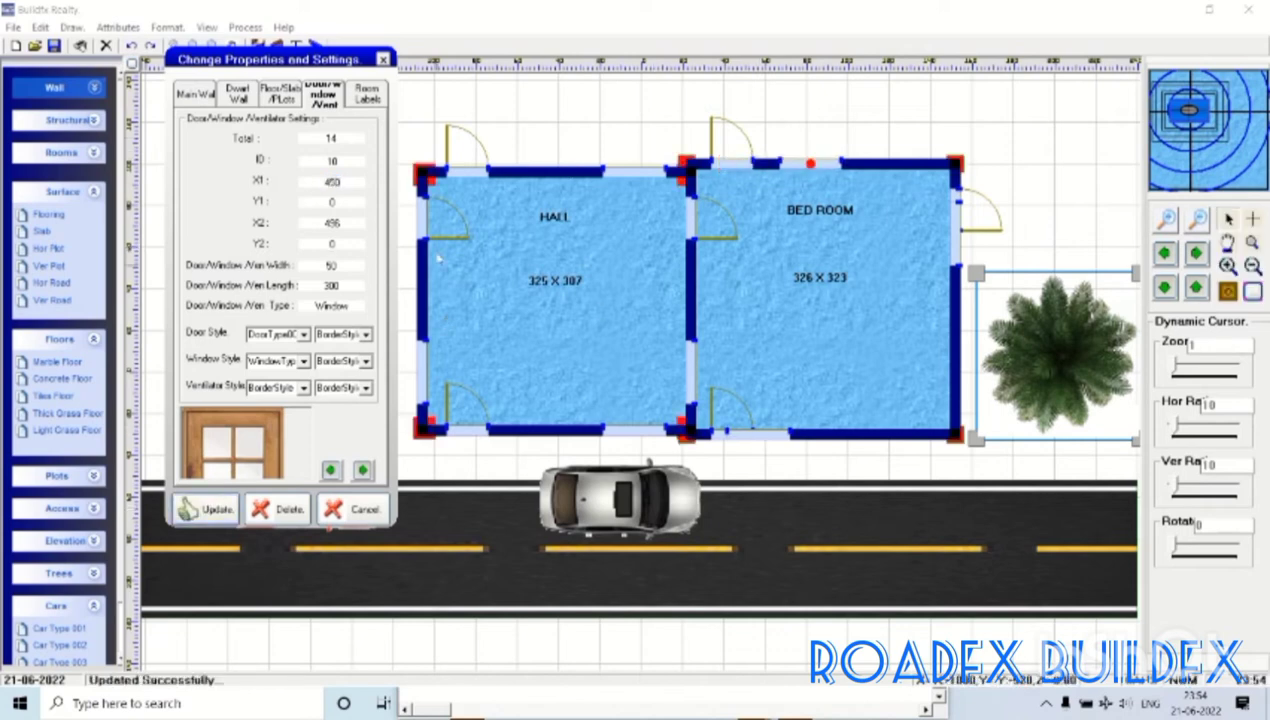
pyautogui.click(363, 471)
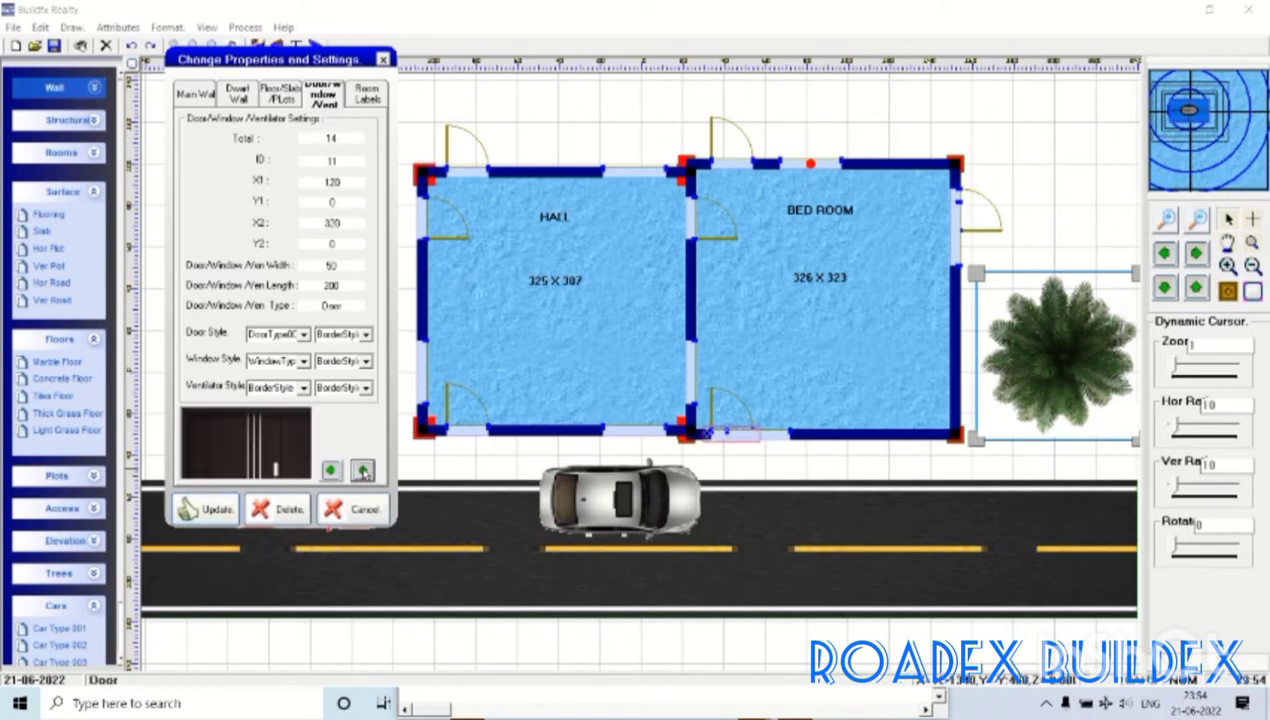
pyautogui.click(363, 471)
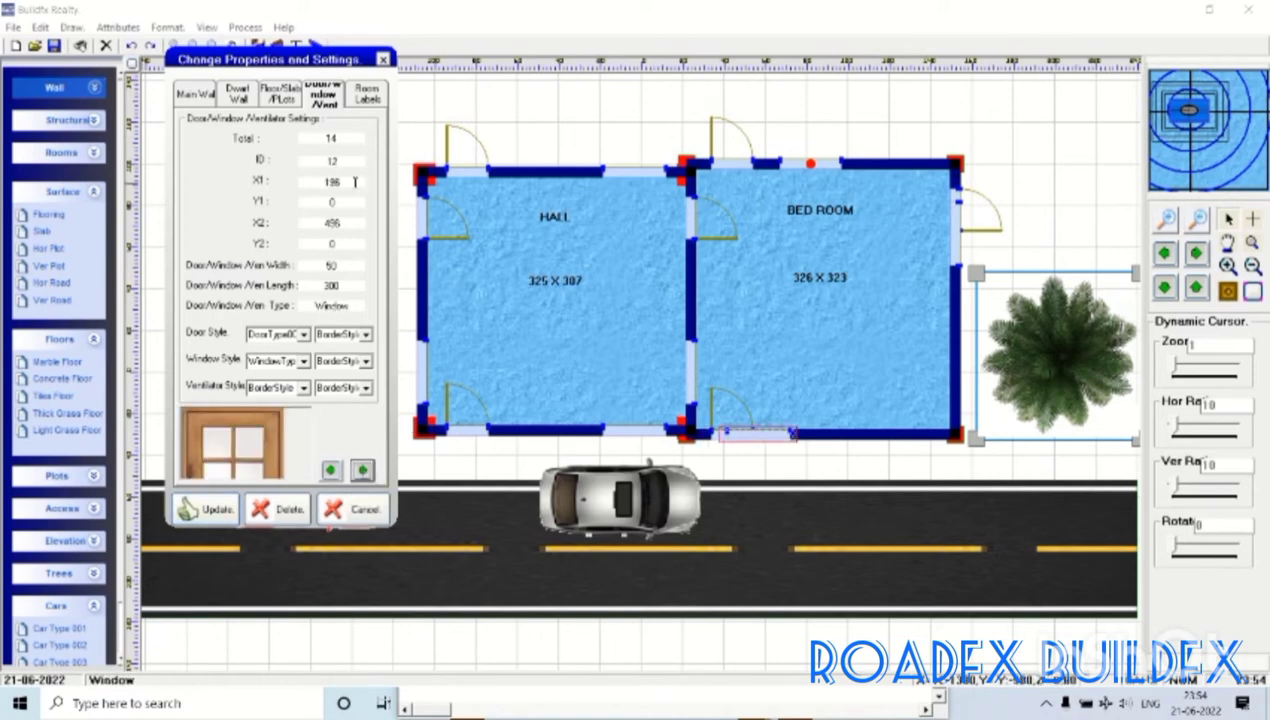
pyautogui.doubleClick(320, 182)
pyautogui.write('450')
pyautogui.click(207, 510)
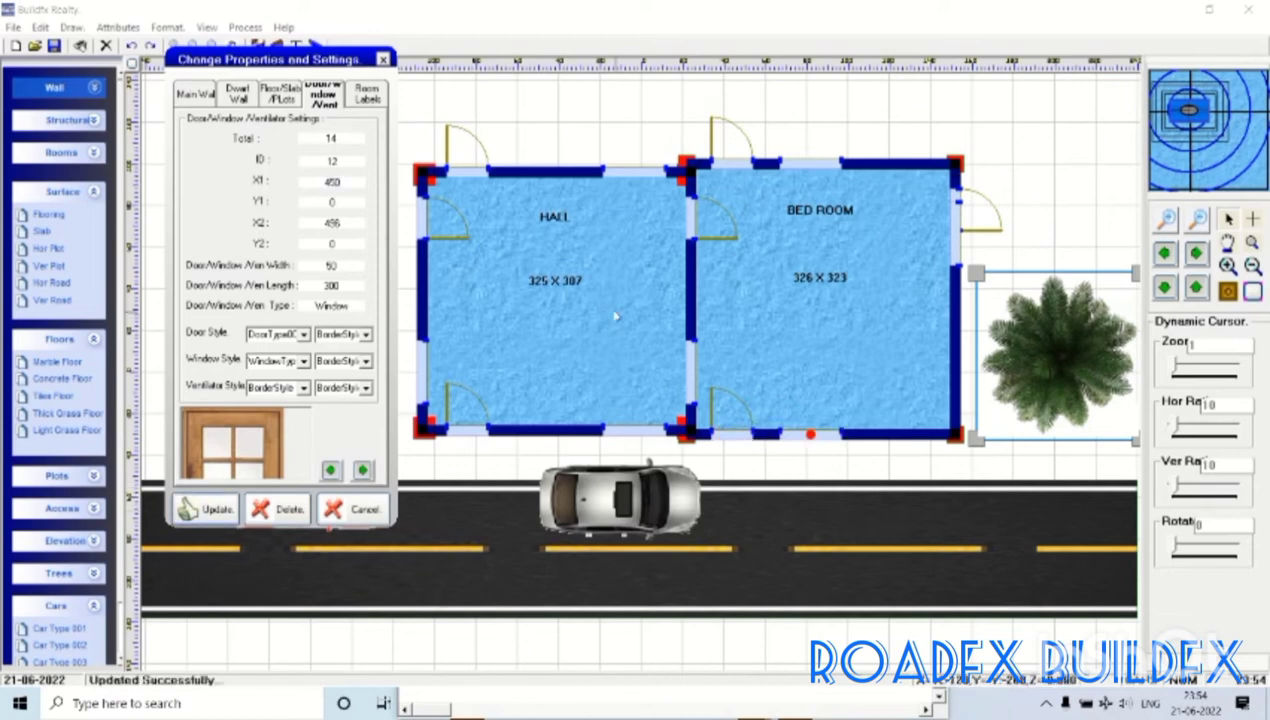
# - Step forward through the plan's doors and windows up to door ID 13
pyautogui.click(364, 471)
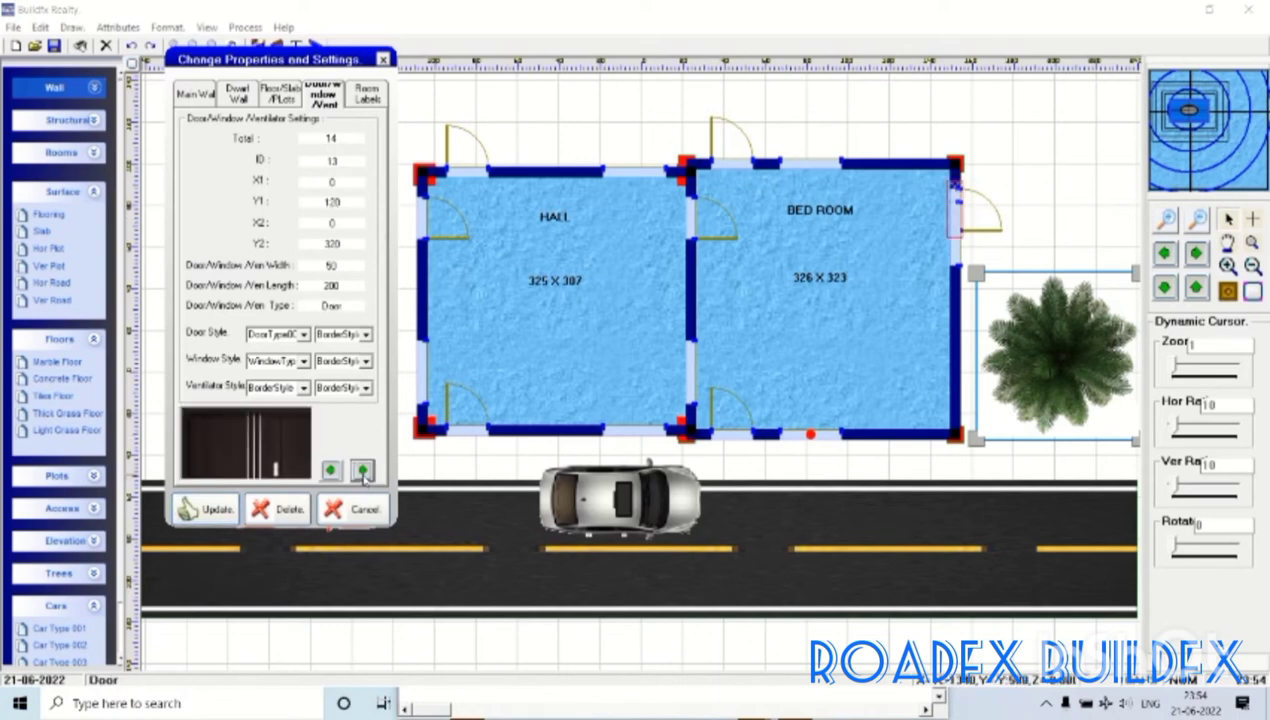
pyautogui.click(364, 471)
pyautogui.click(364, 471)
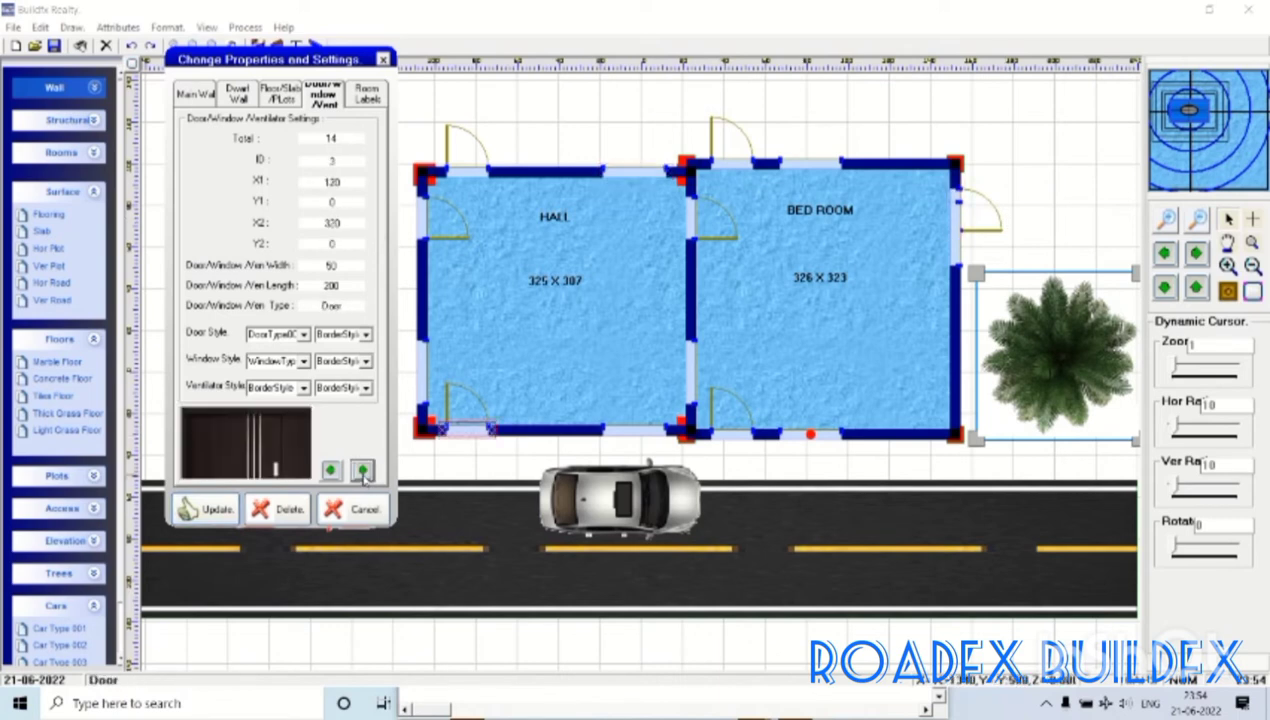
pyautogui.click(364, 471)
pyautogui.click(364, 471)
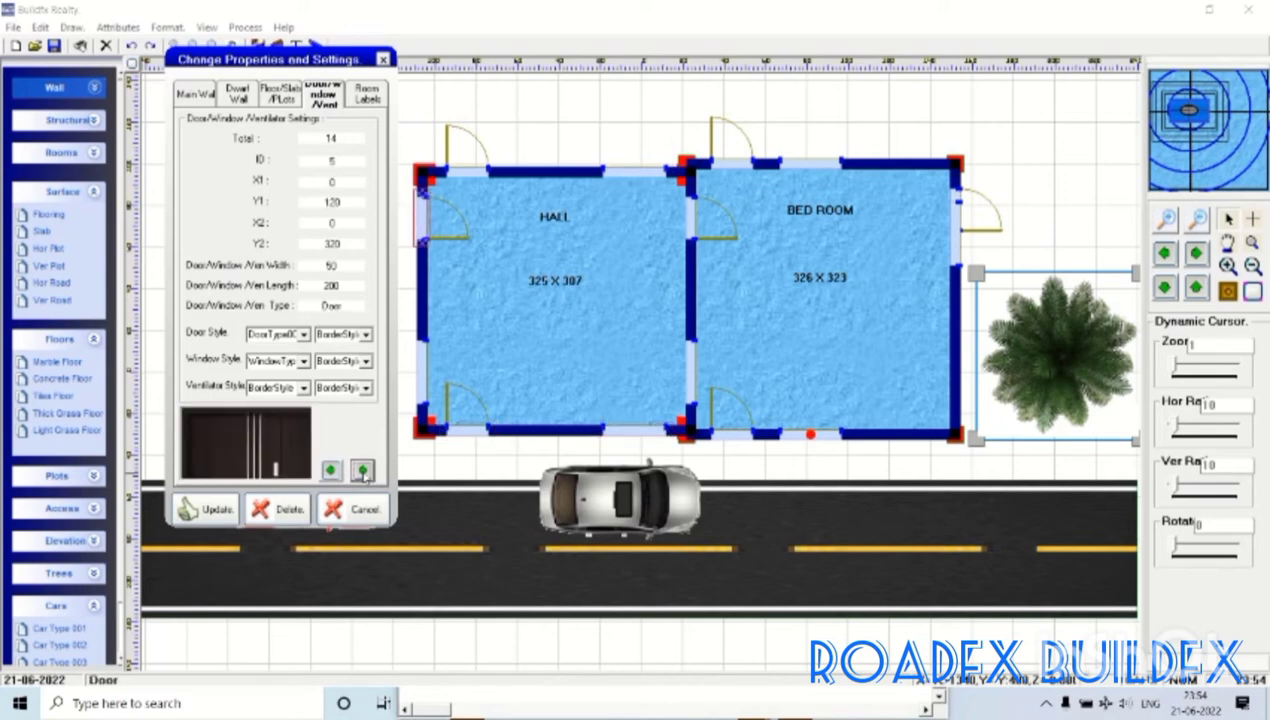
pyautogui.click(364, 471)
pyautogui.click(364, 471)
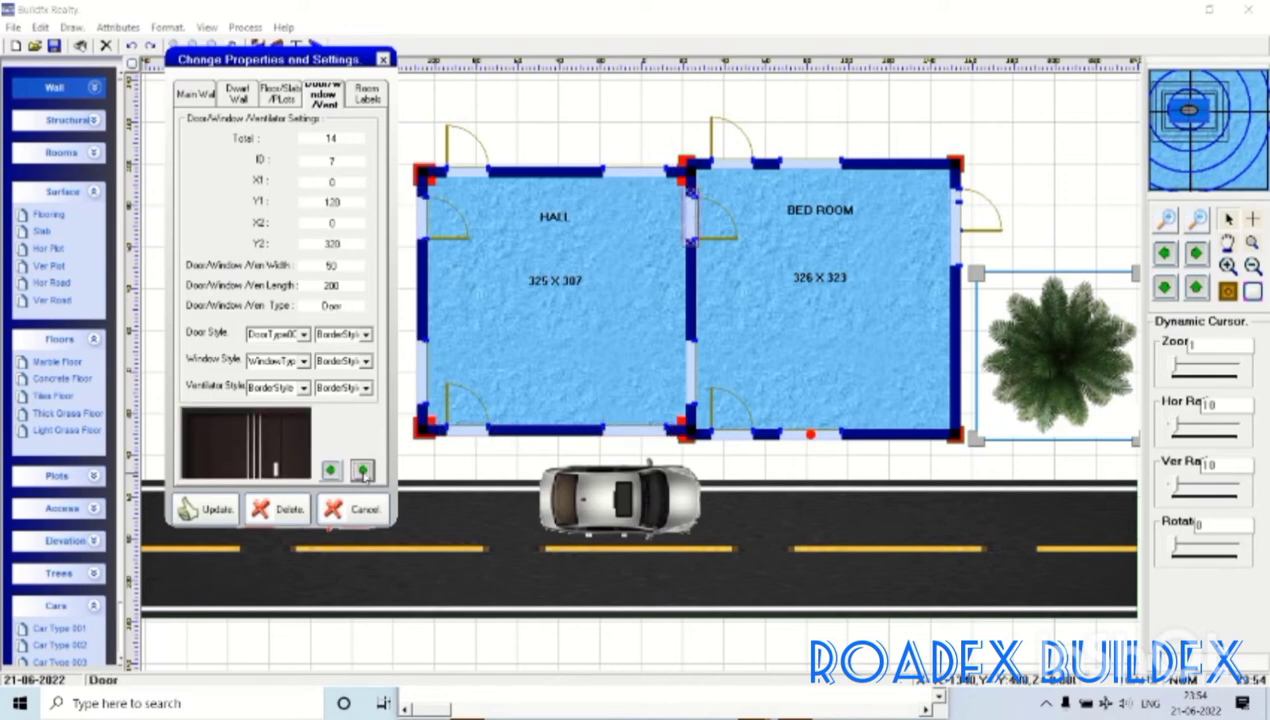
pyautogui.click(364, 471)
pyautogui.click(364, 471)
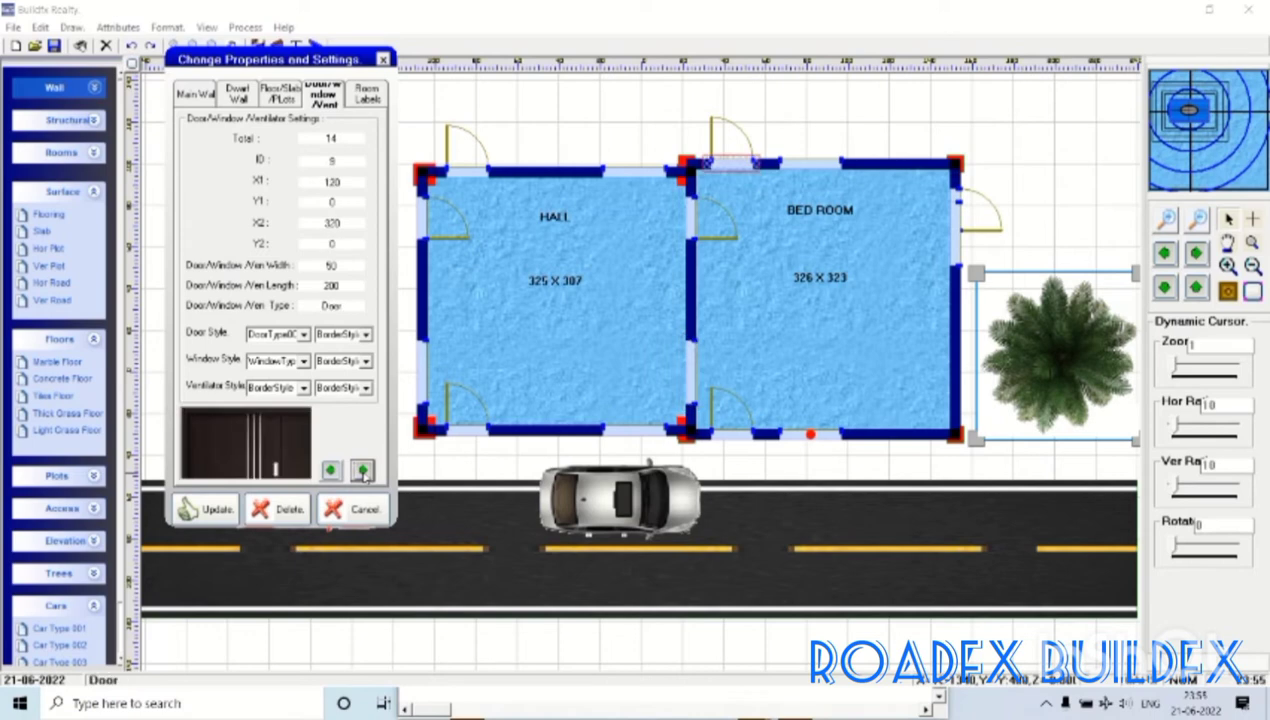
pyautogui.click(364, 471)
pyautogui.click(364, 471)
pyautogui.click(364, 471)
pyautogui.click(364, 471)
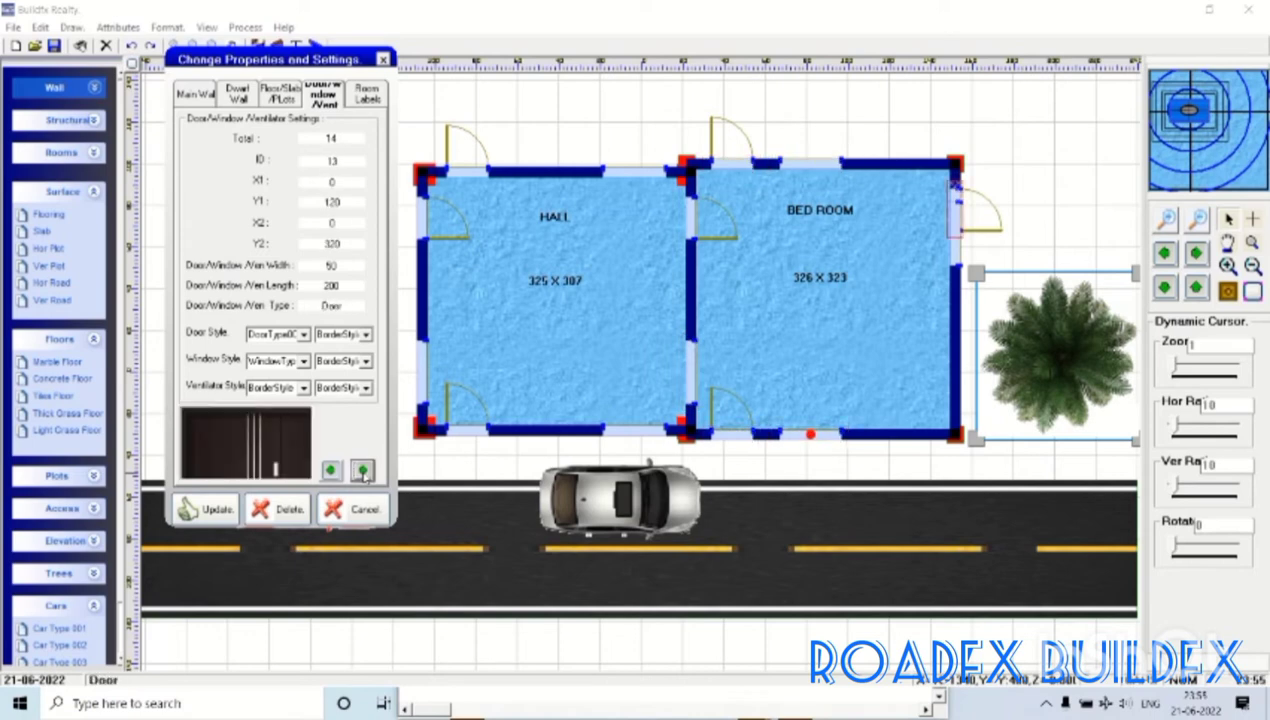
# - Continue from window ID 2 to window ID 12, then cancel the settings dialog
pyautogui.click(364, 471)
pyautogui.click(364, 471)
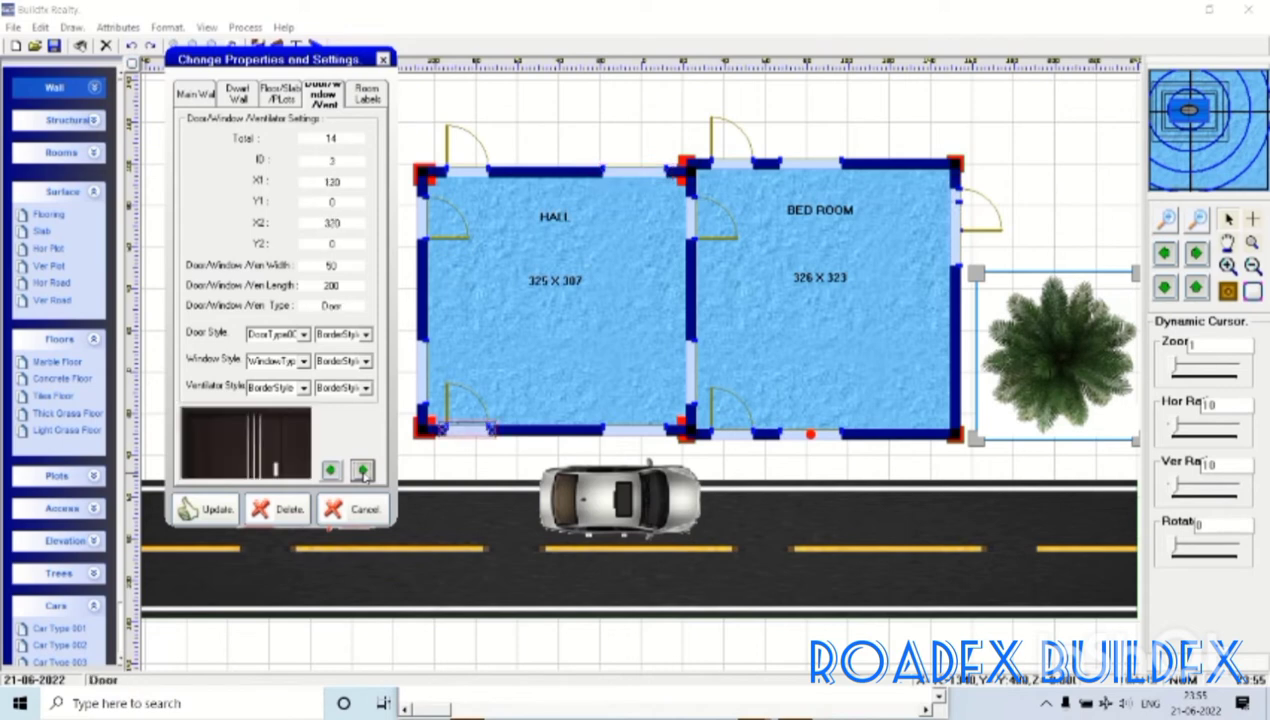
pyautogui.click(364, 471)
pyautogui.click(331, 471)
pyautogui.click(331, 471)
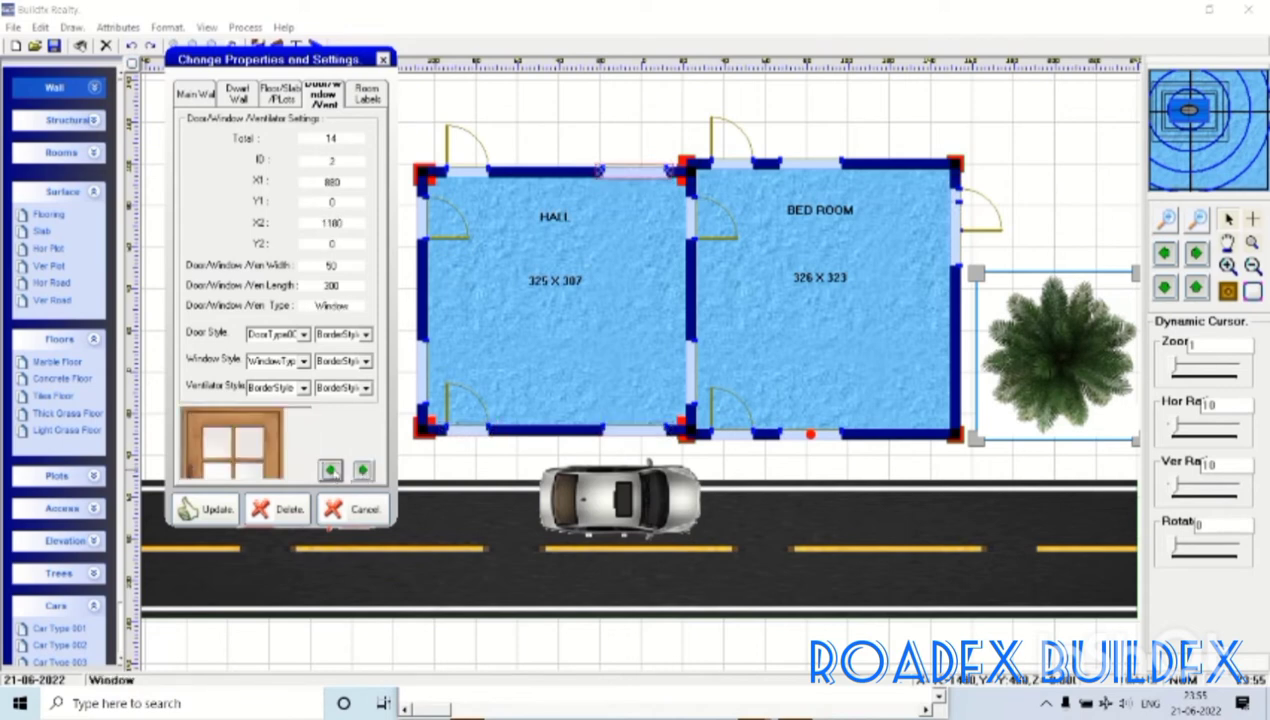
pyautogui.click(331, 471)
pyautogui.click(331, 471)
pyautogui.click(331, 471)
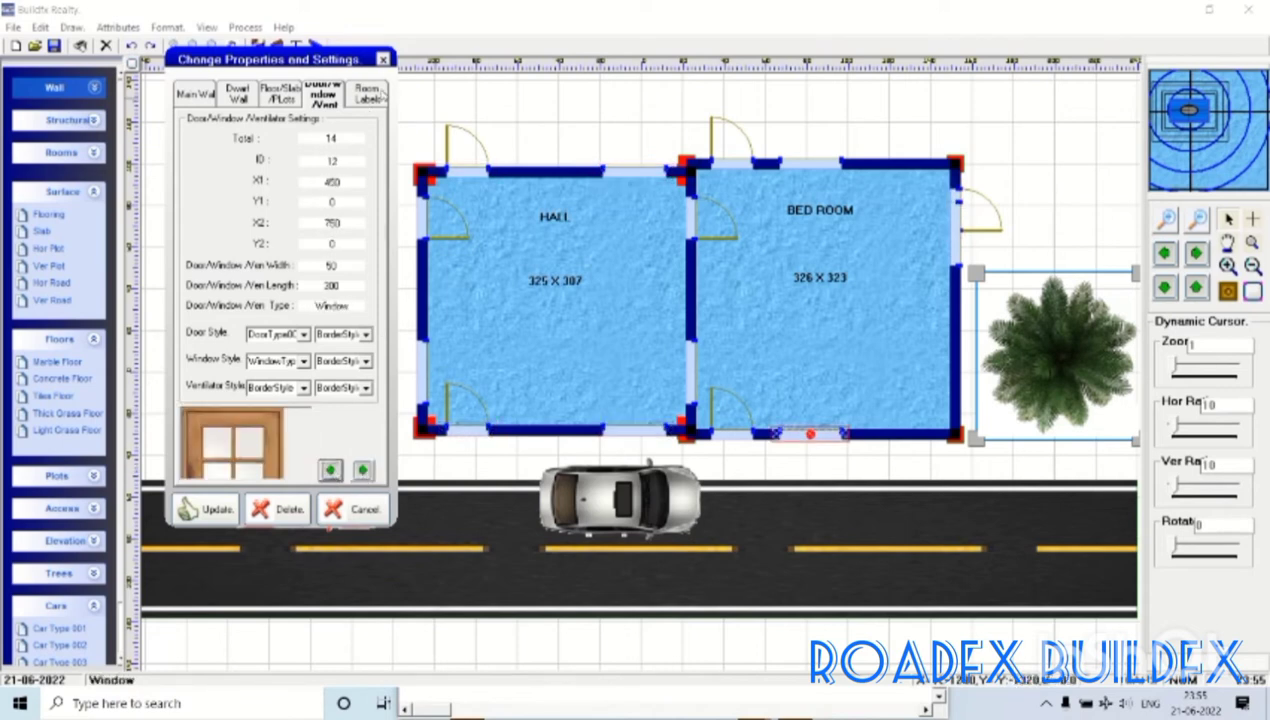
pyautogui.click(383, 60)
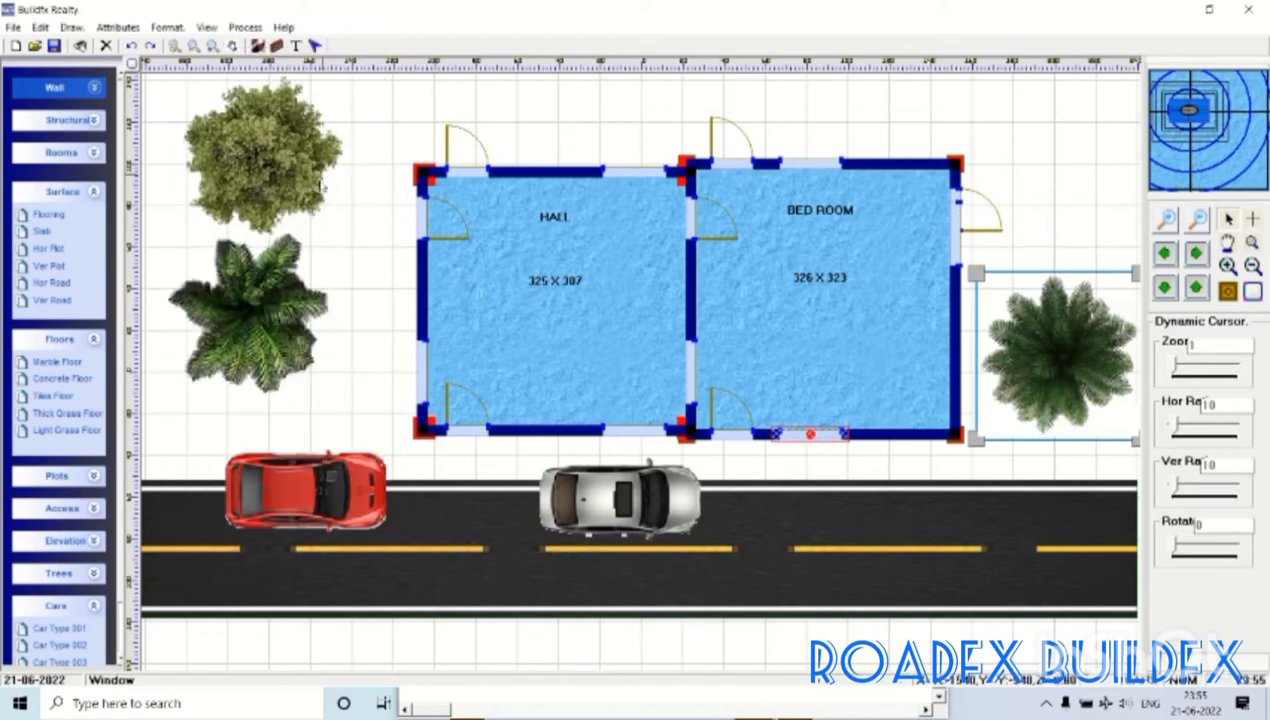
pyautogui.rightClick(387, 126)
pyautogui.click(412, 335)
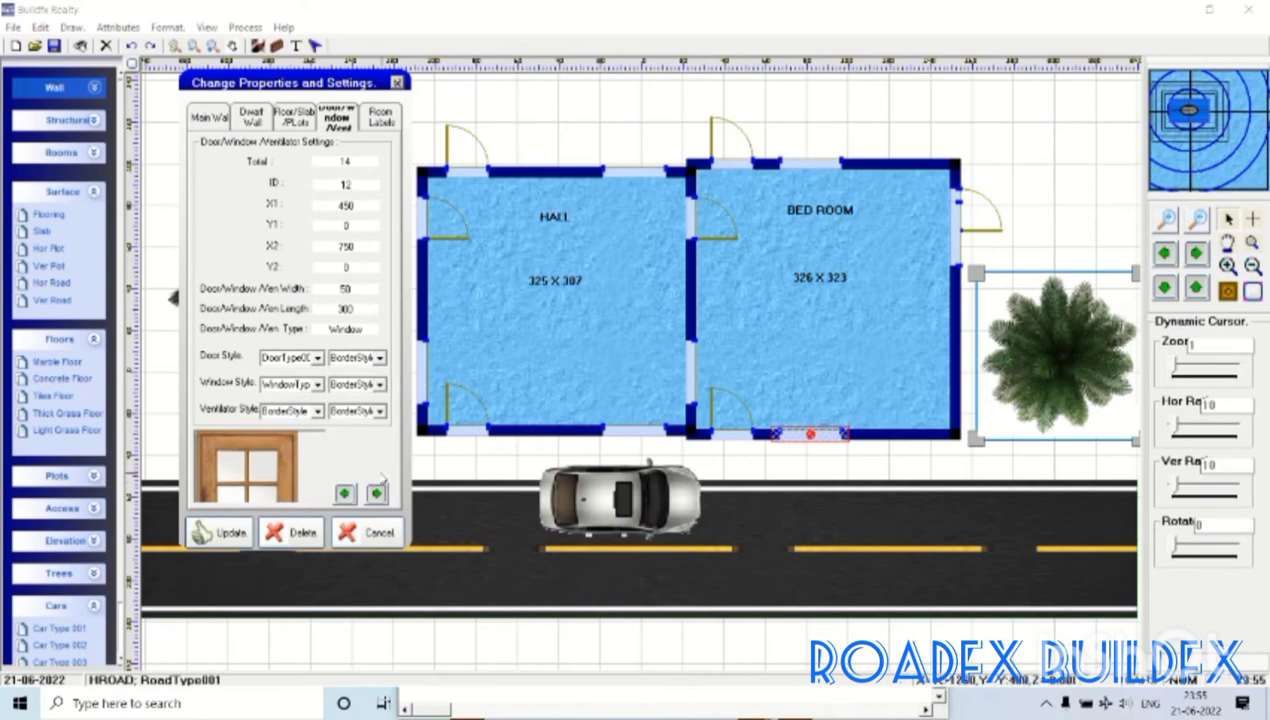
pyautogui.click(376, 493)
pyautogui.click(344, 494)
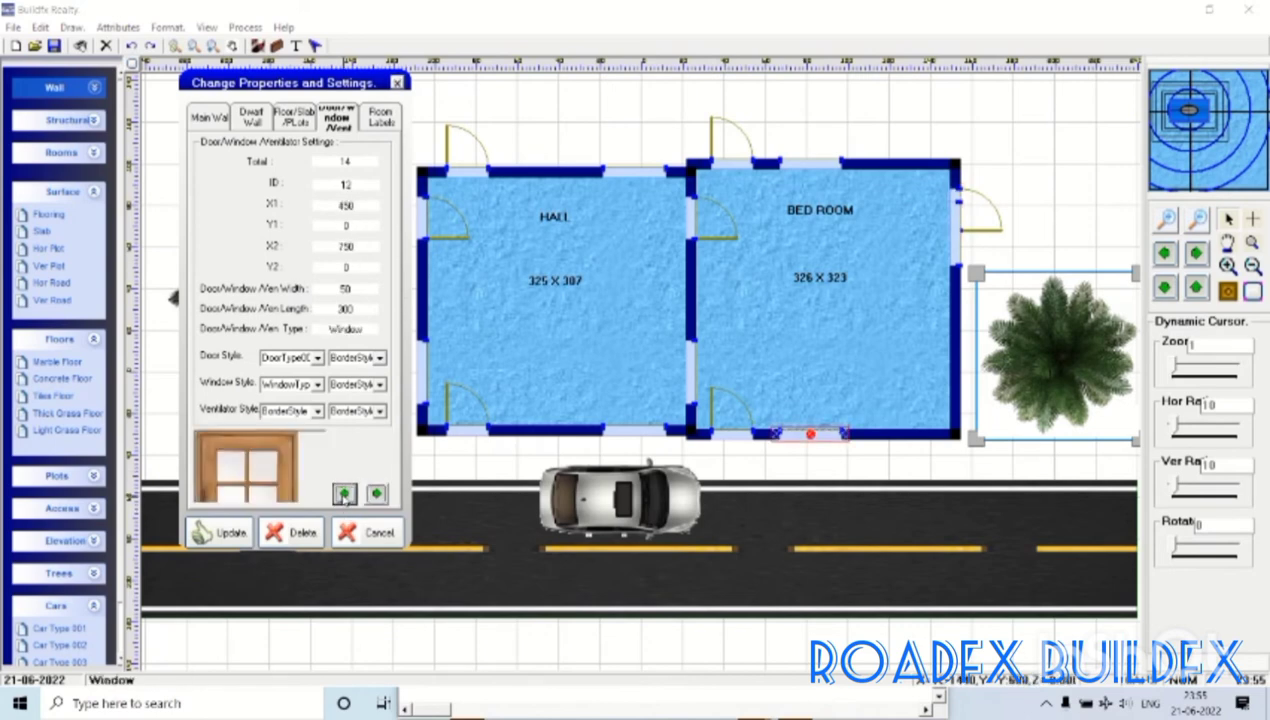
pyautogui.click(344, 494)
pyautogui.click(344, 494)
pyautogui.click(344, 494)
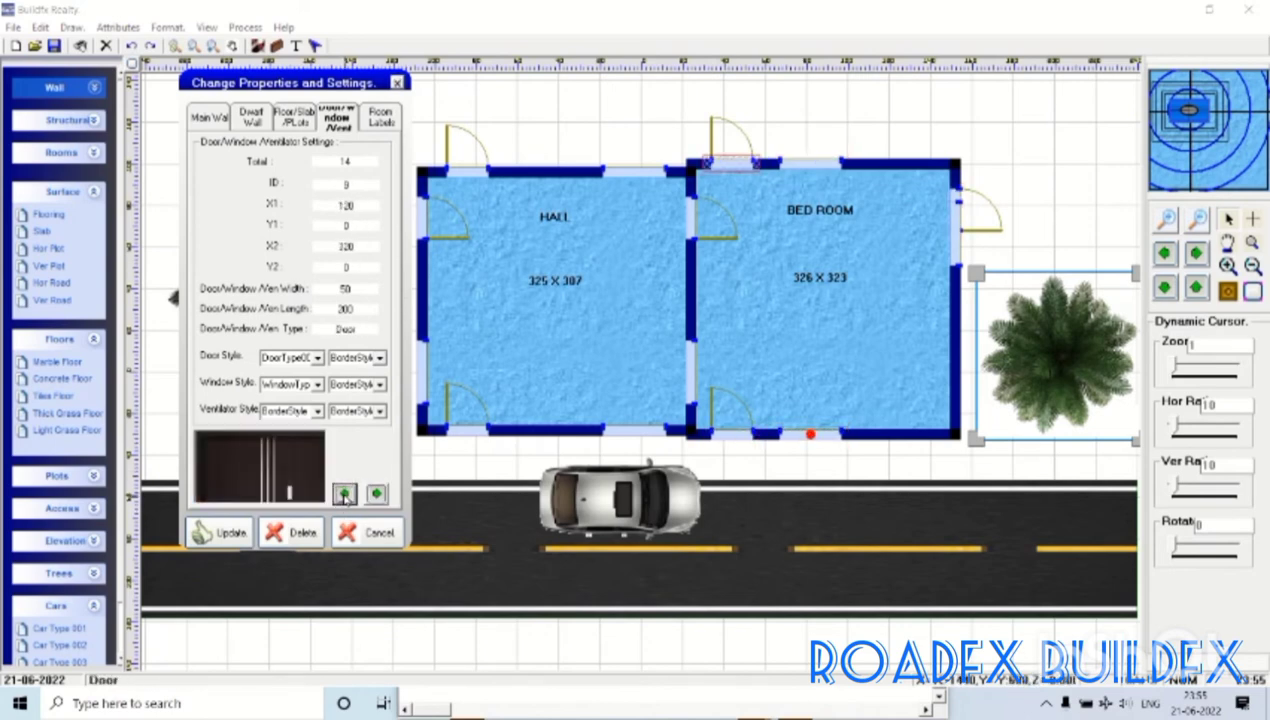
pyautogui.click(344, 494)
pyautogui.click(344, 494)
pyautogui.click(344, 494)
pyautogui.click(344, 494)
pyautogui.click(344, 494)
pyautogui.click(344, 494)
pyautogui.click(344, 494)
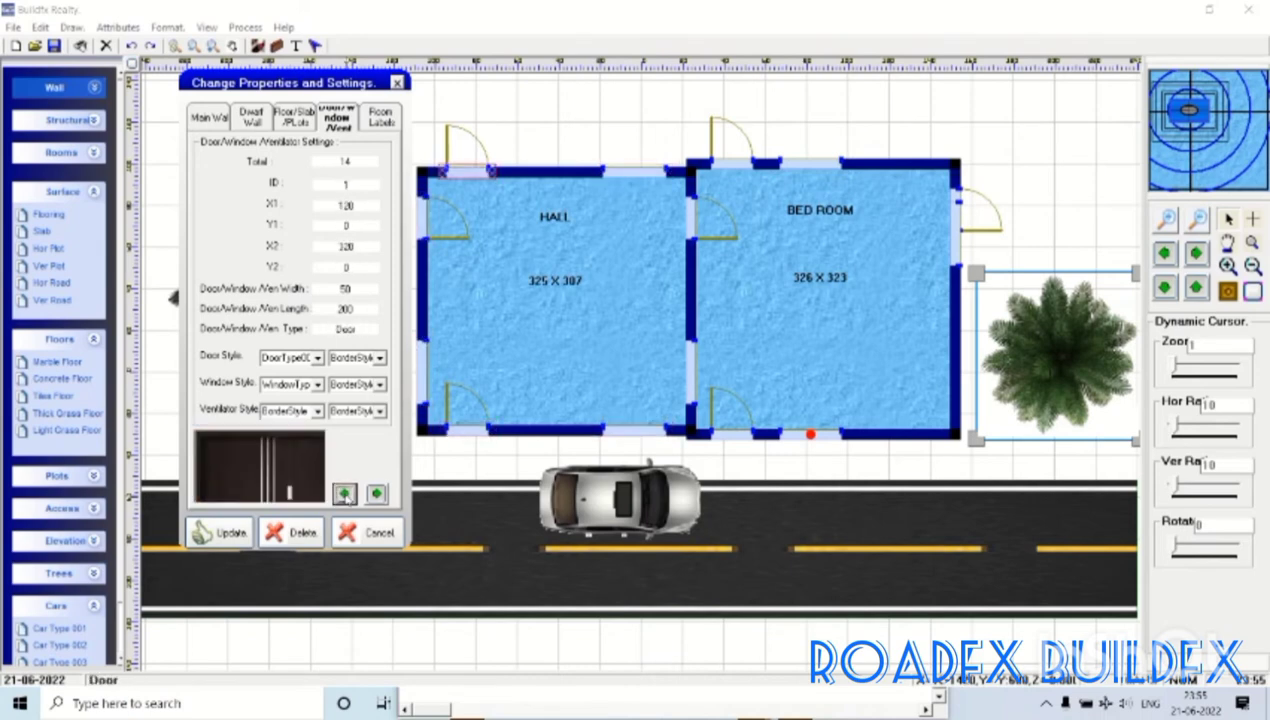
pyautogui.click(344, 494)
pyautogui.click(344, 494)
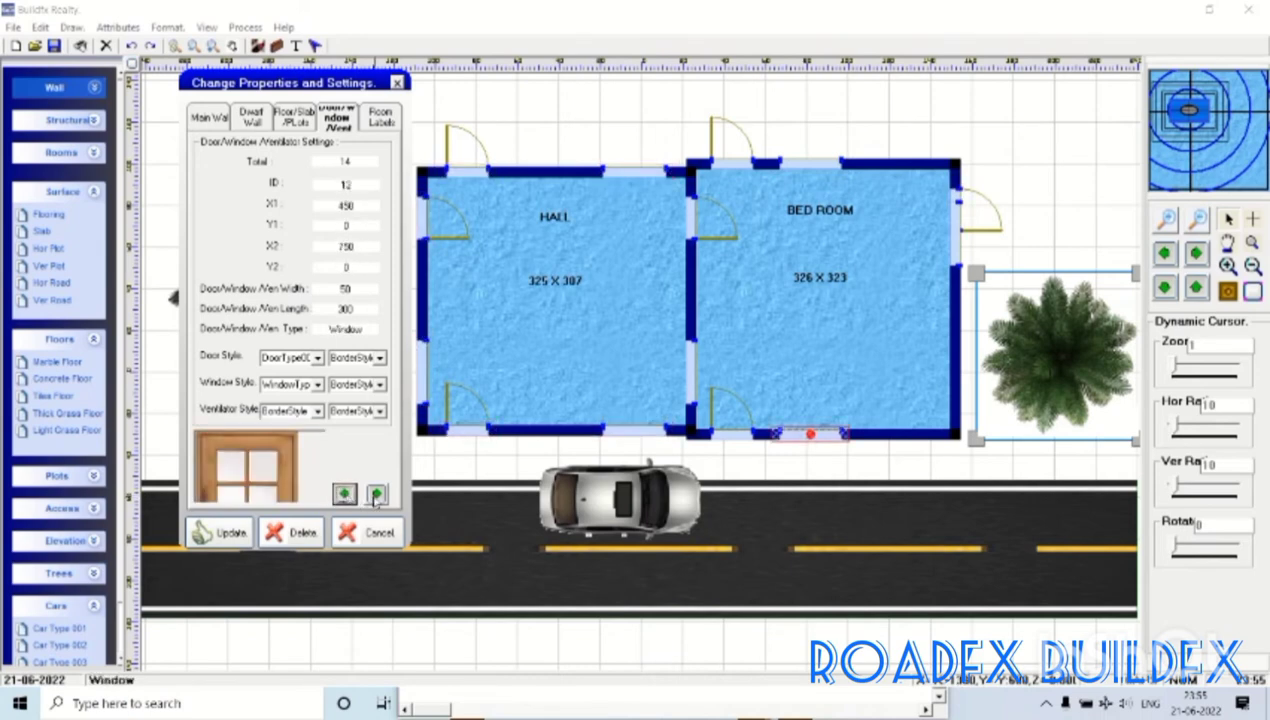
pyautogui.click(376, 495)
pyautogui.click(376, 495)
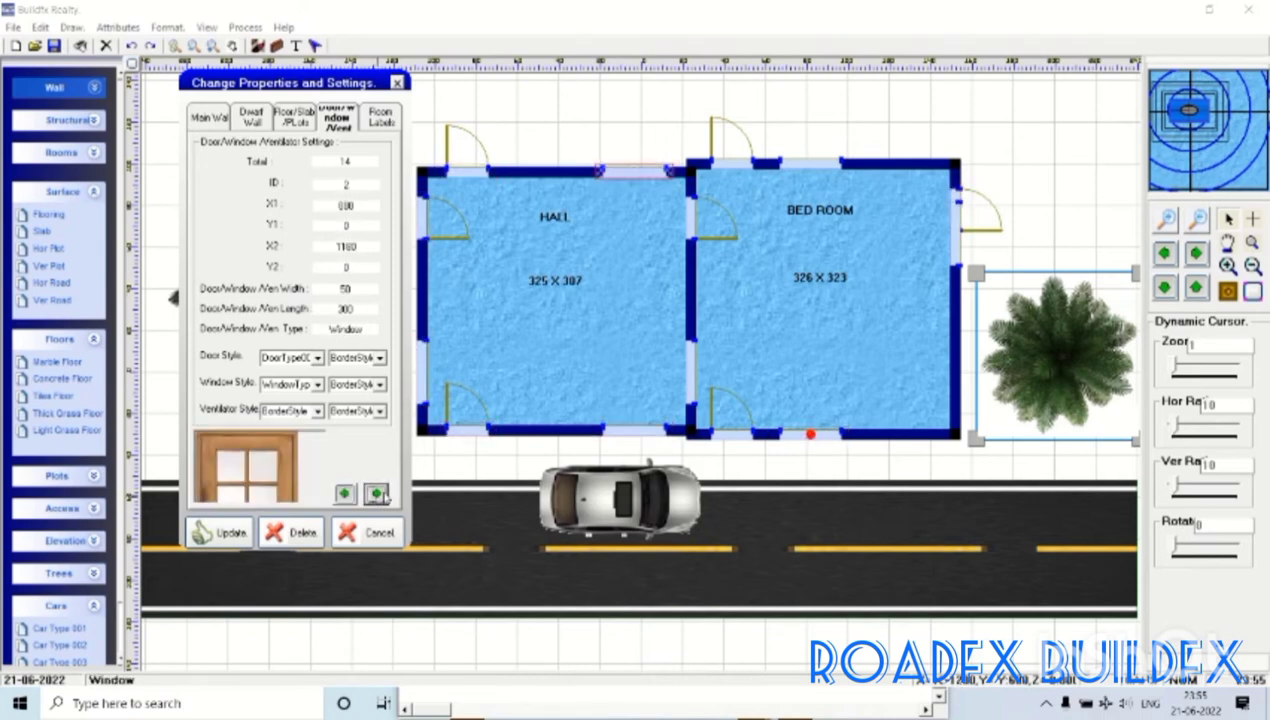
pyautogui.press('Escape')
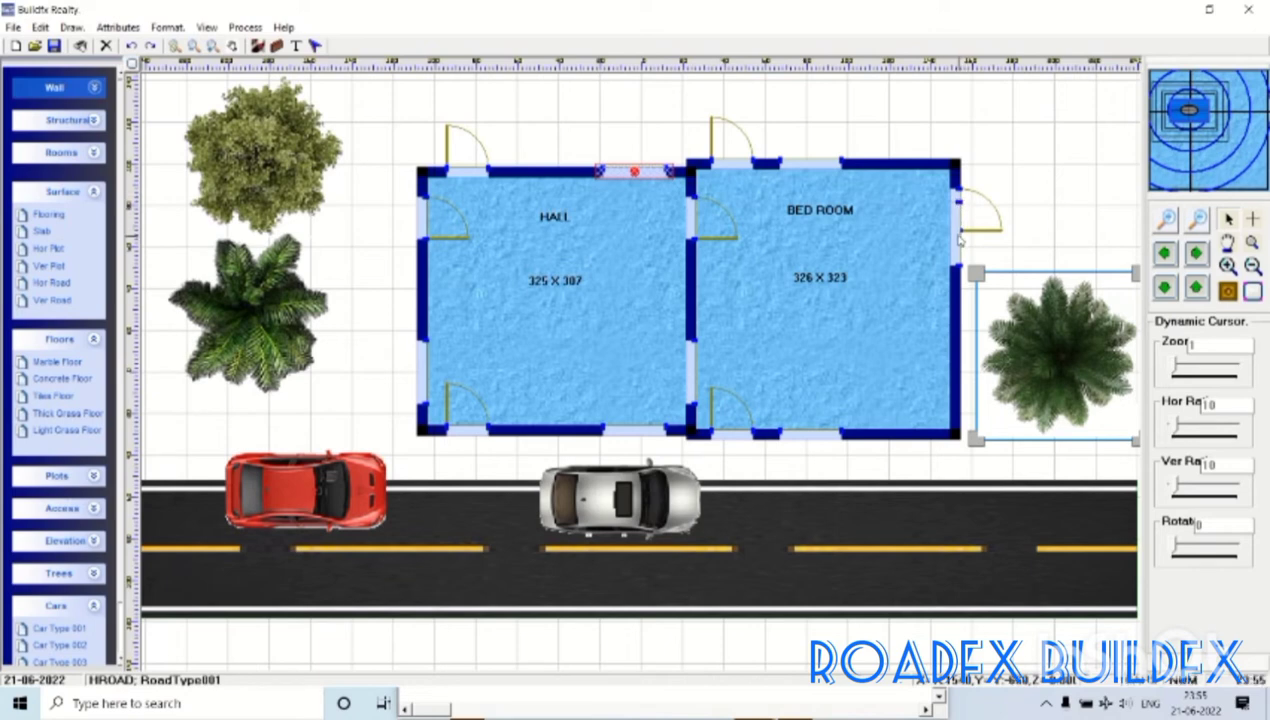
# - Collapse the Surface, Floors and Cars sections and generate the 3D Home model
pyautogui.click(957, 244)
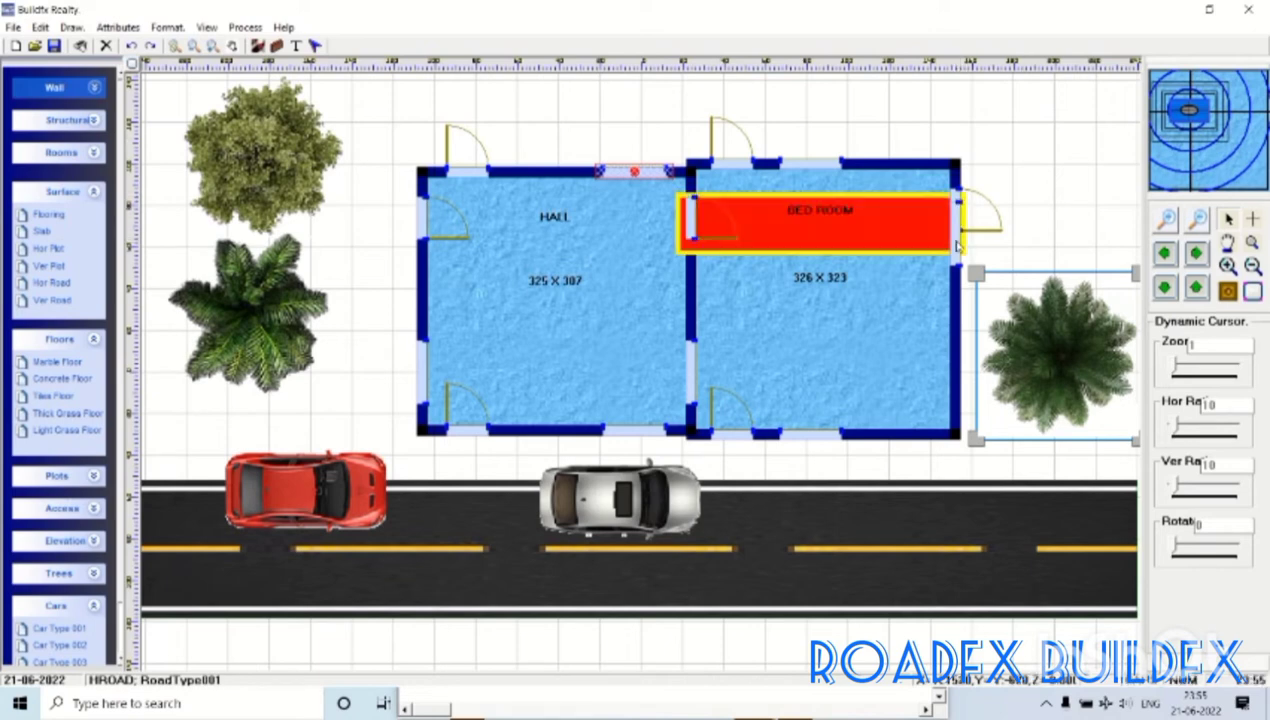
pyautogui.click(1046, 191)
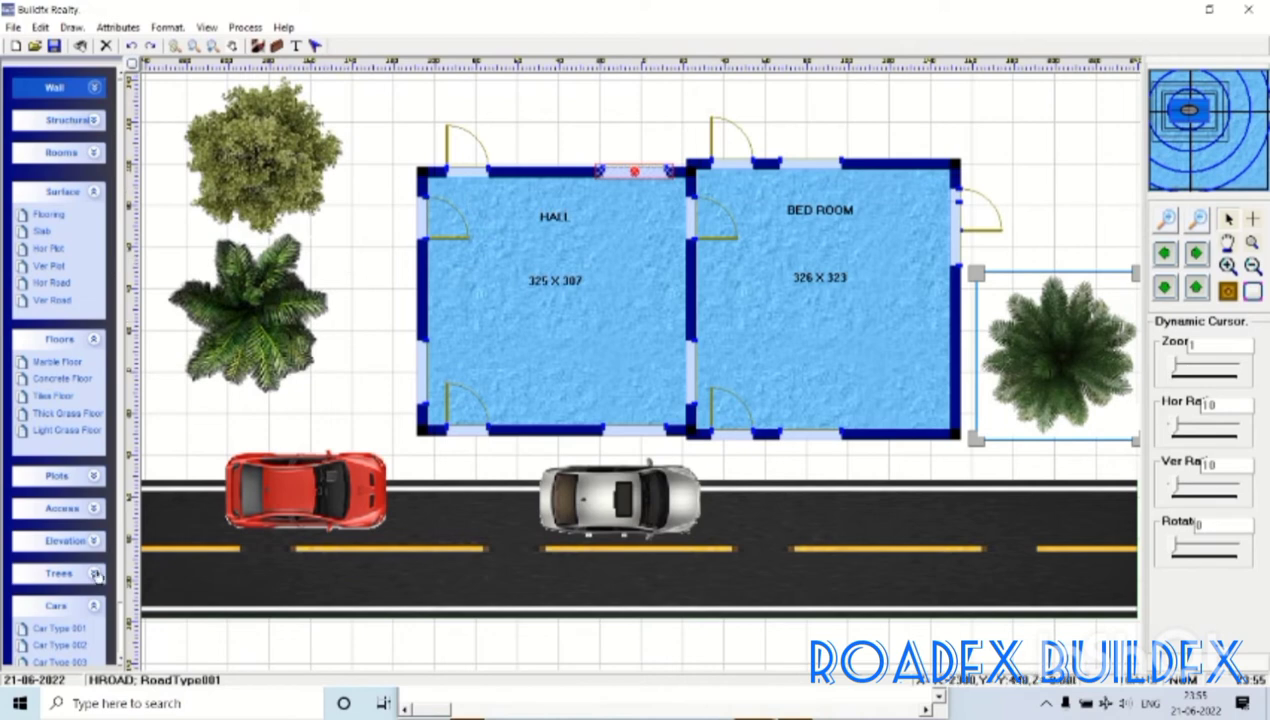
pyautogui.click(93, 192)
pyautogui.click(102, 224)
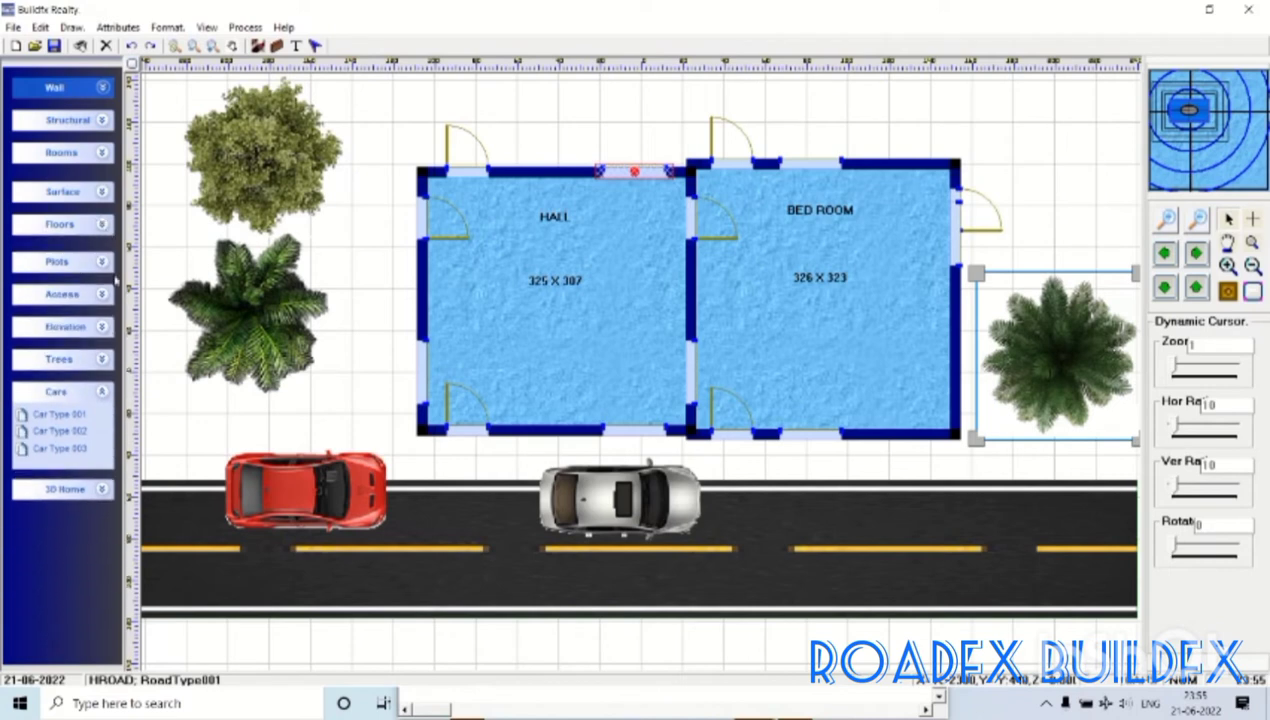
pyautogui.click(102, 393)
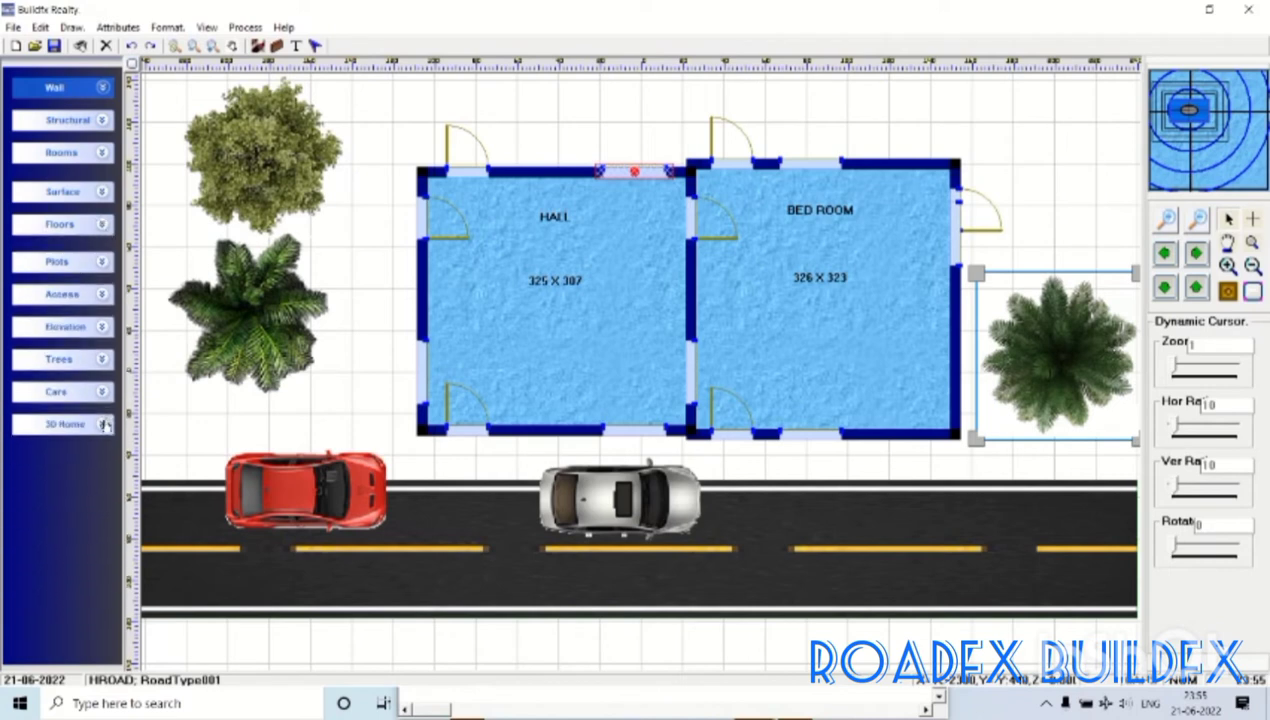
pyautogui.click(103, 425)
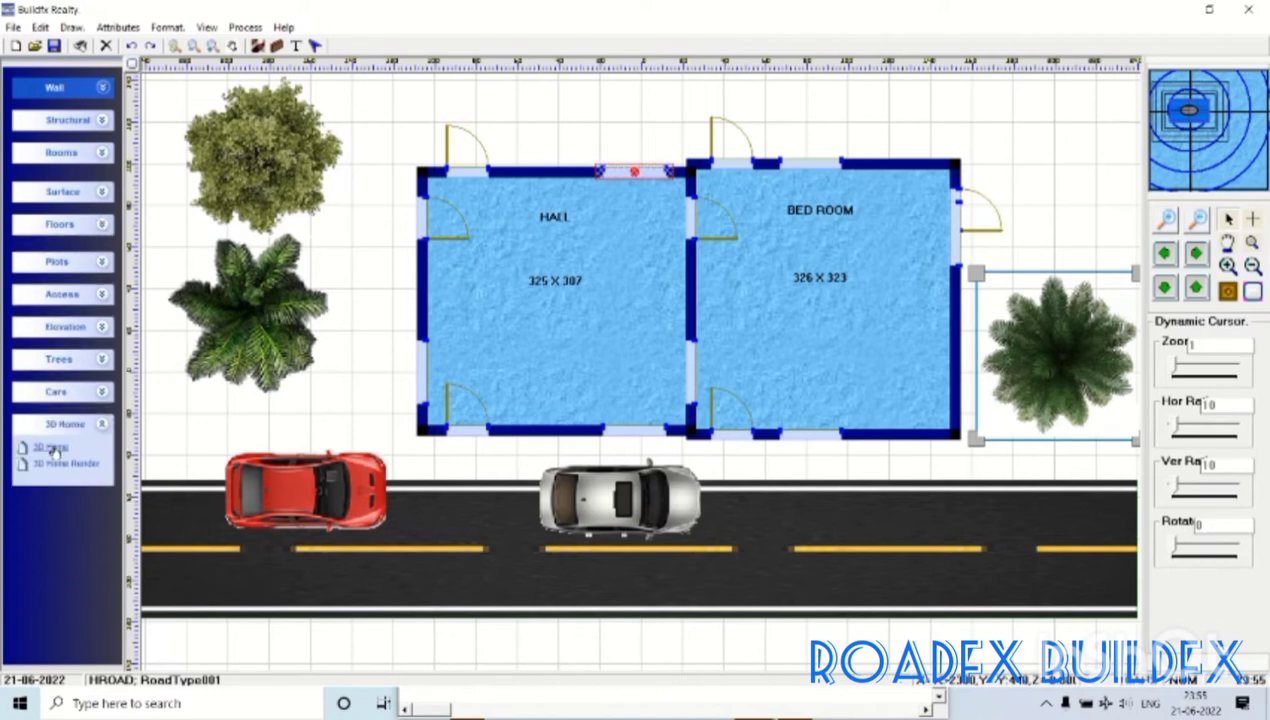
pyautogui.click(52, 448)
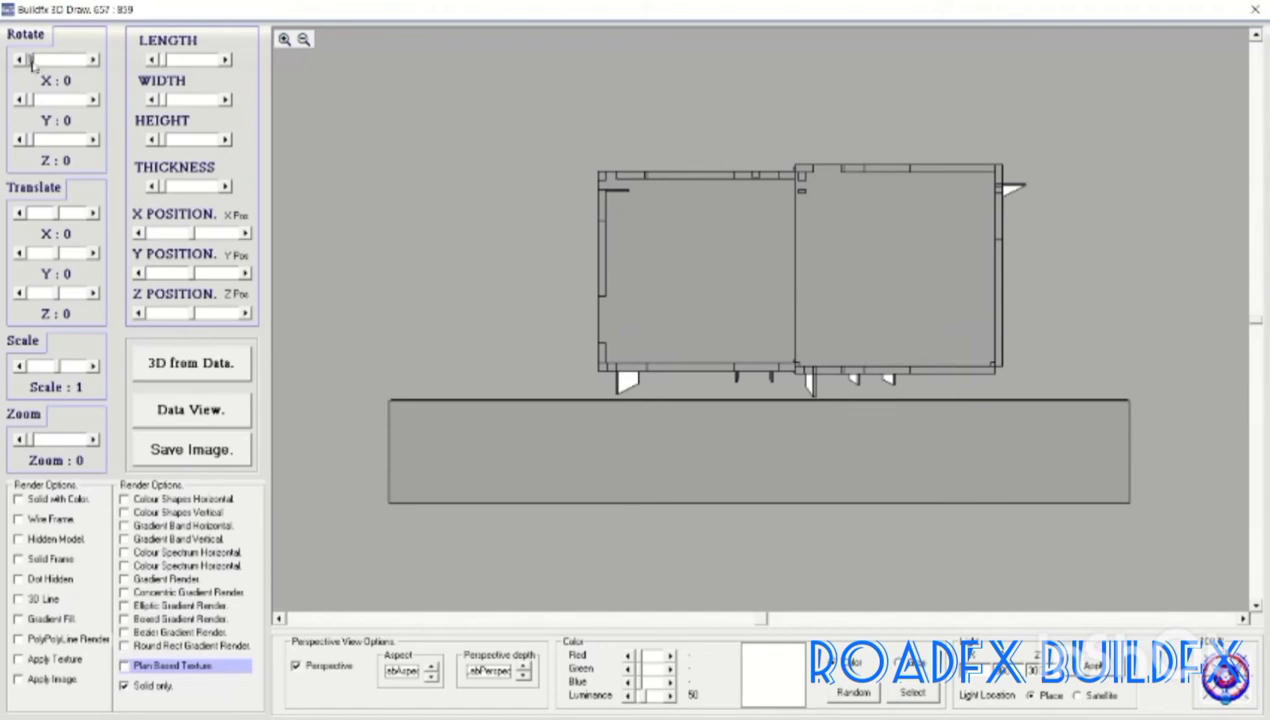
# - Tilt the model to 120° on X, turn it on Z, and enable Plan Based Texture
pyautogui.moveTo(30, 60); pyautogui.dragTo(44, 60)
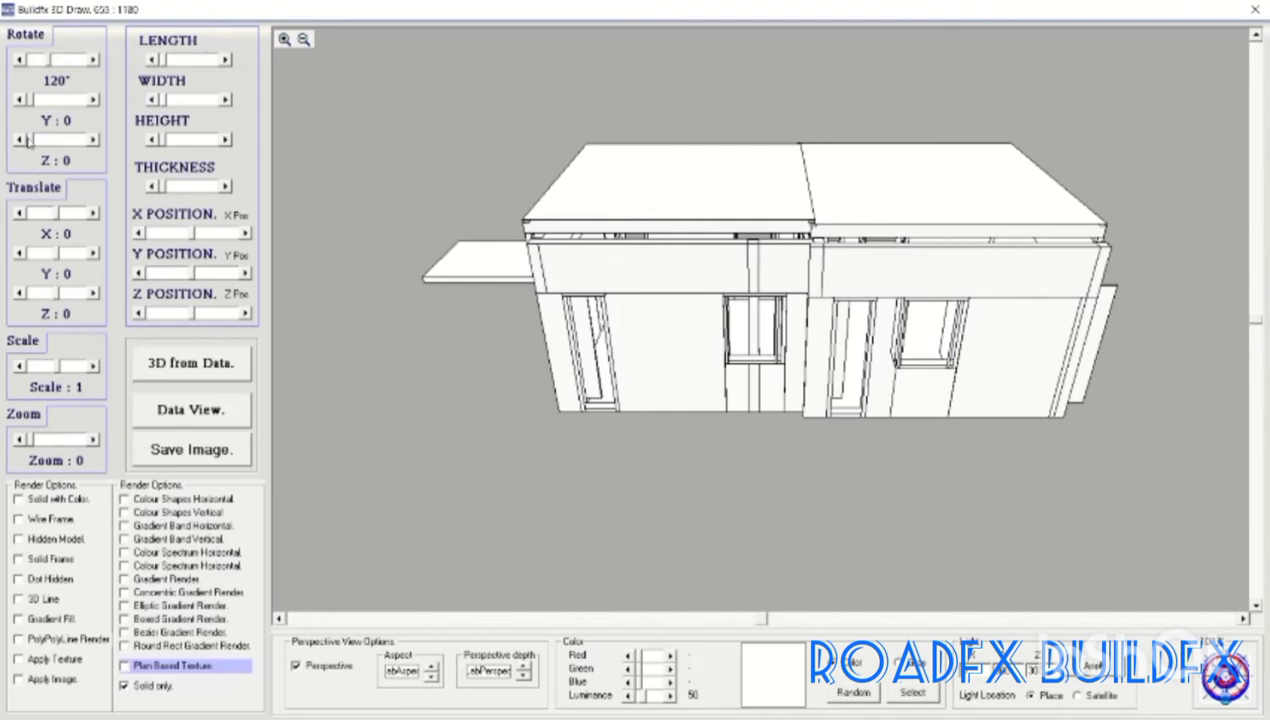
pyautogui.moveTo(30, 142); pyautogui.dragTo(46, 140)
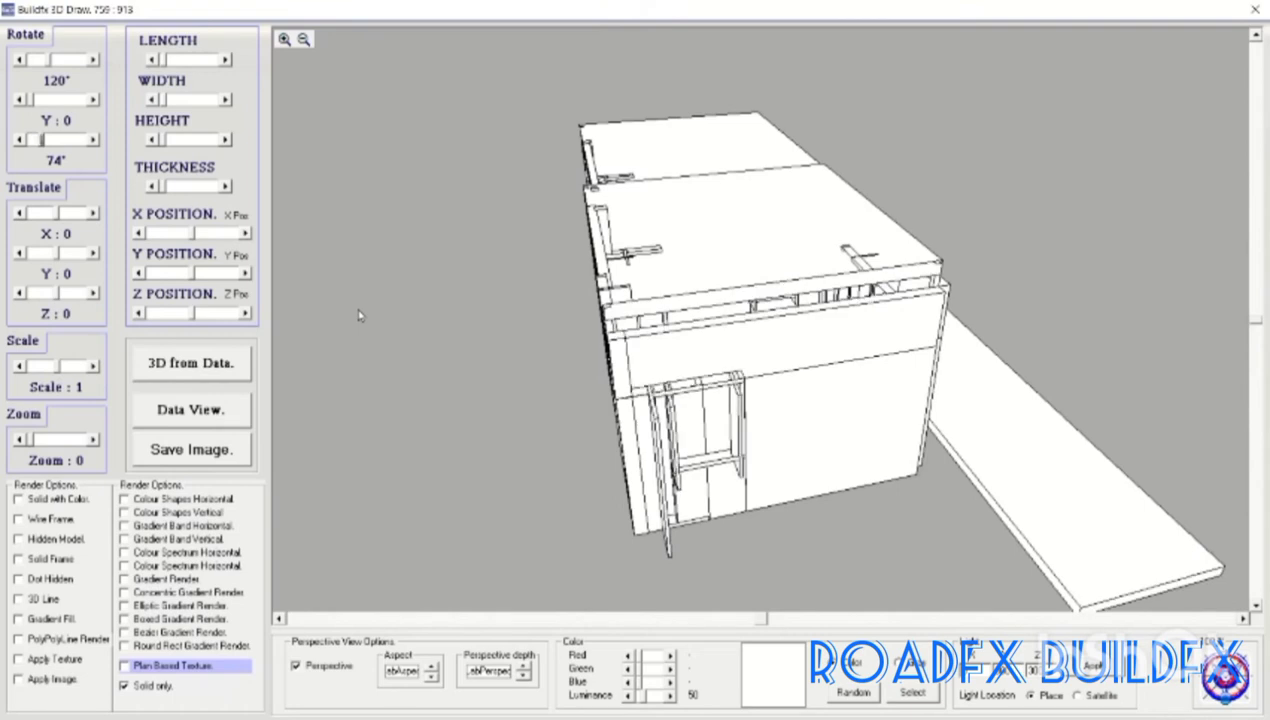
pyautogui.click(206, 667)
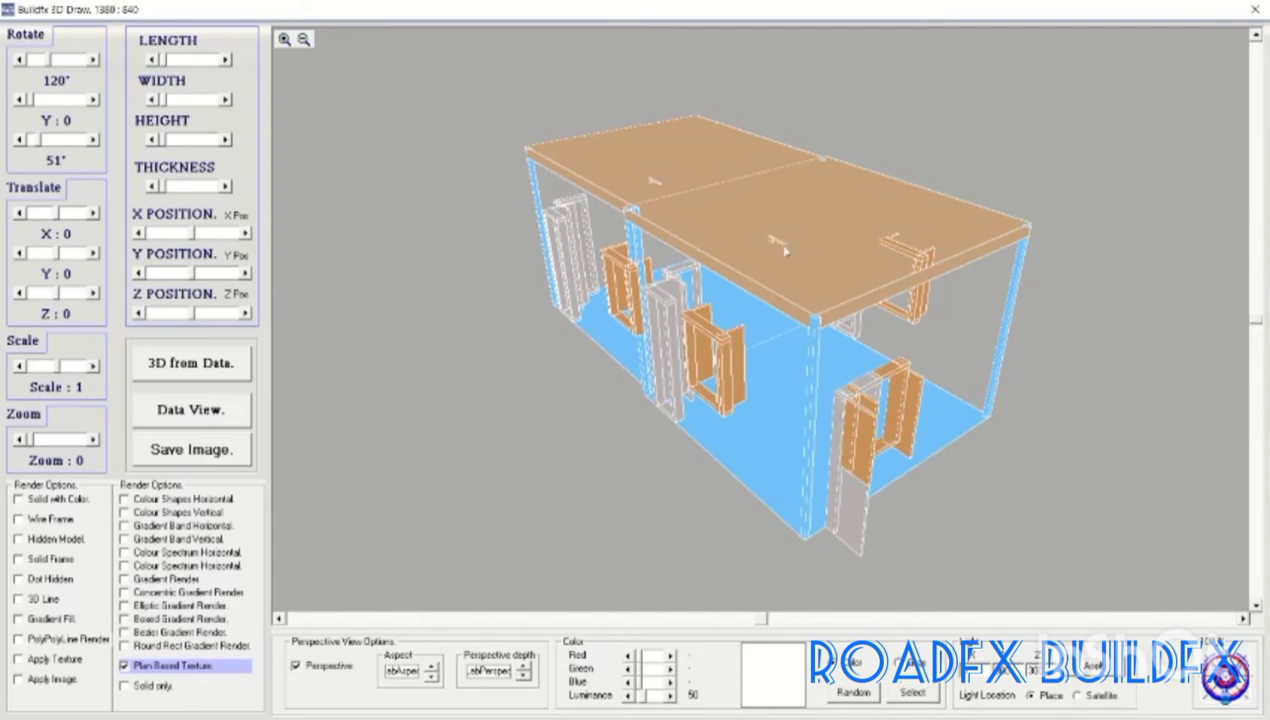
# - Turn the model to 125° and regenerate the textured house with 3D from Data
pyautogui.moveTo(764, 622); pyautogui.dragTo(758, 626)
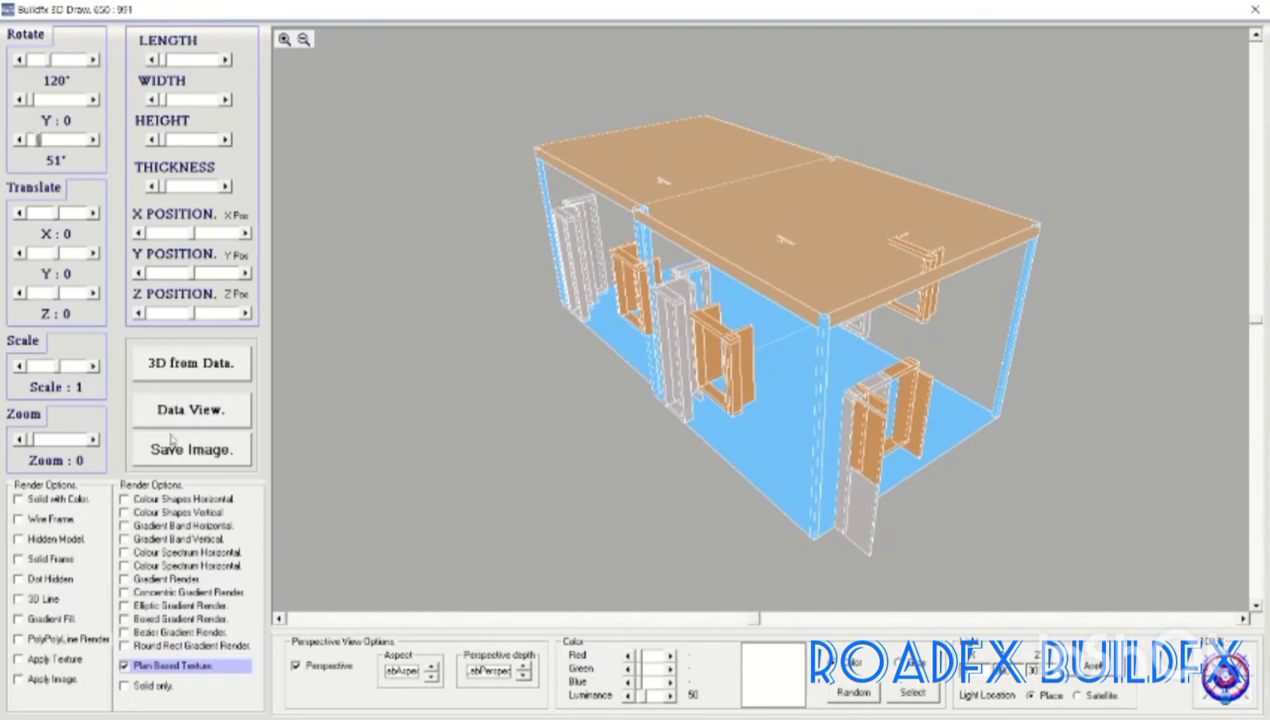
pyautogui.click(194, 373)
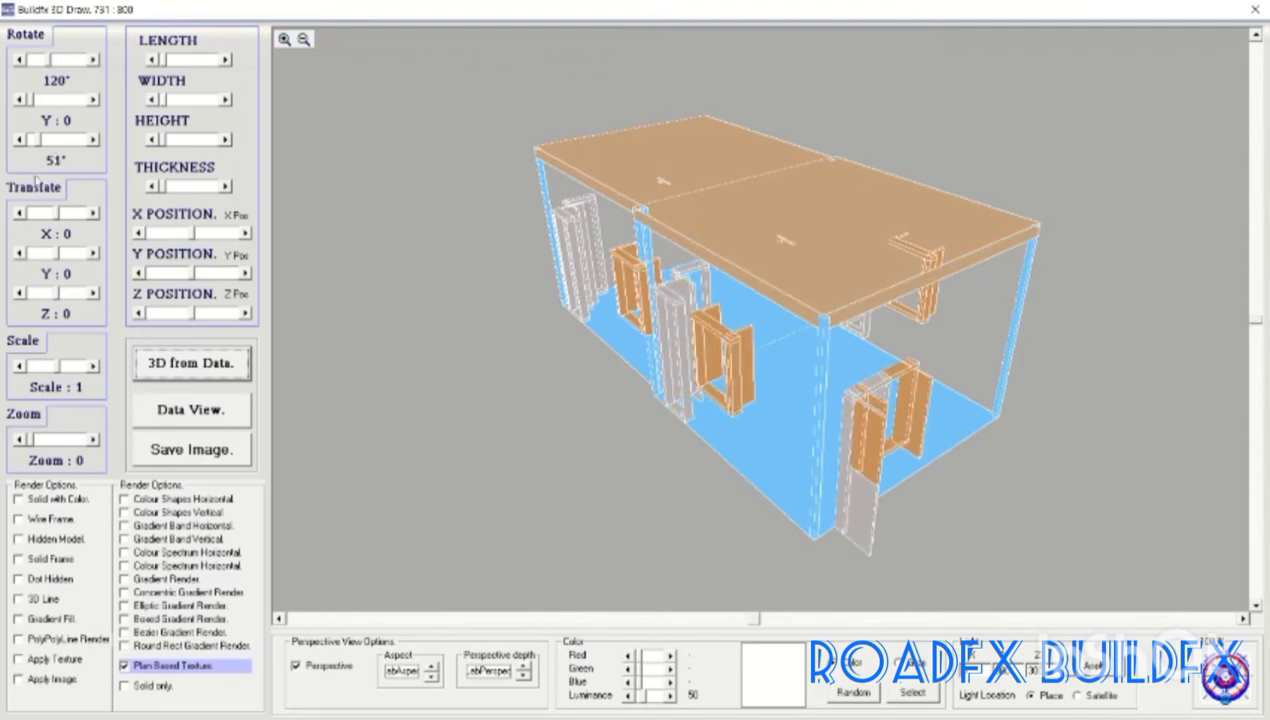
pyautogui.click(44, 142)
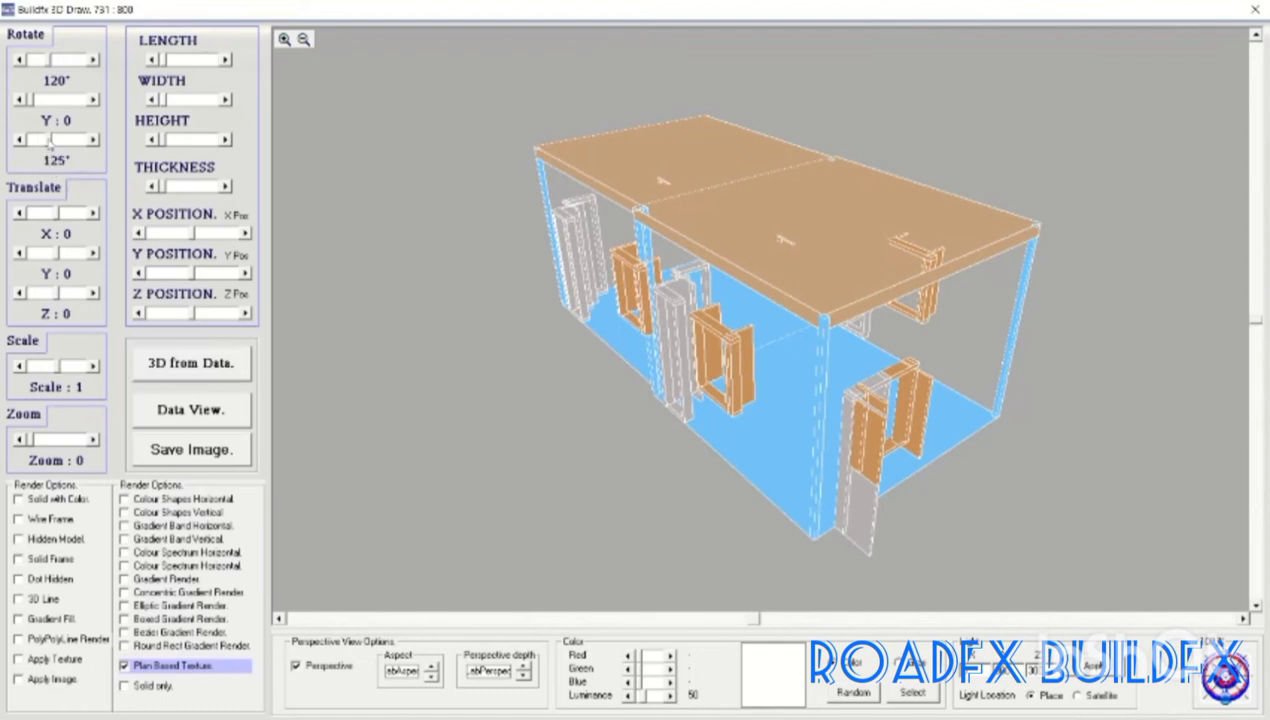
pyautogui.click(190, 362)
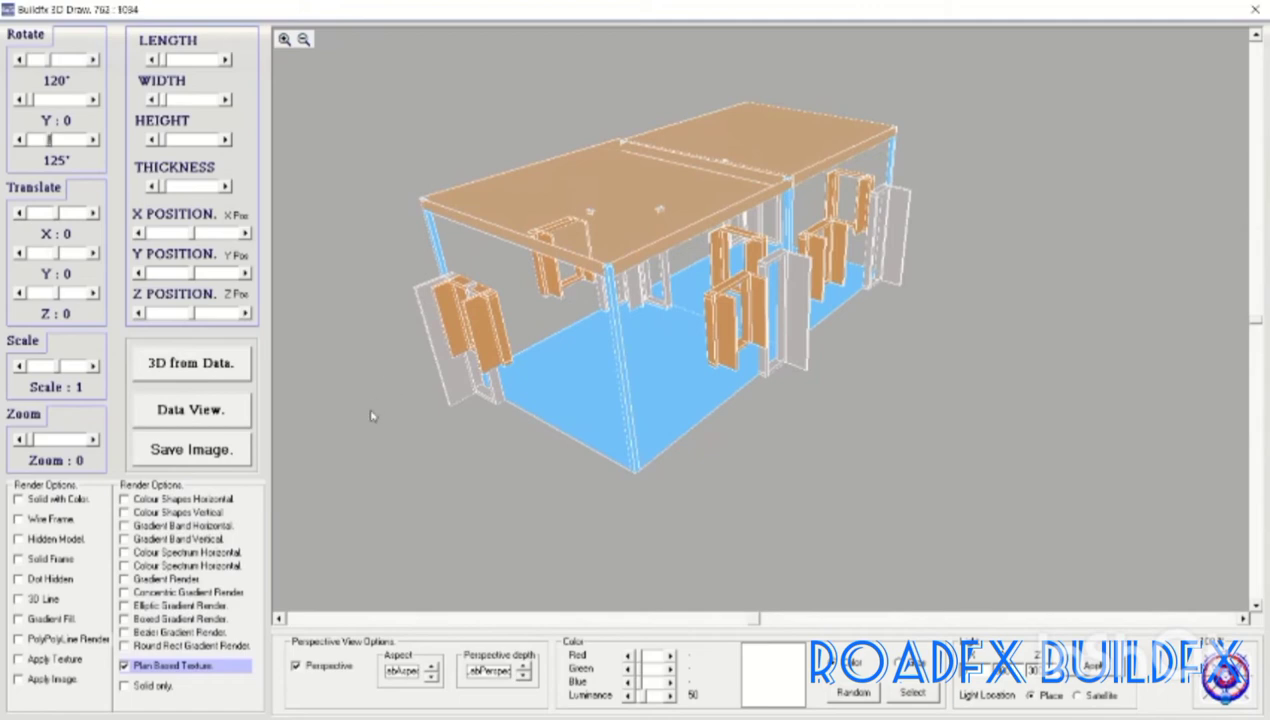
# - Close the quick 3D model, open and close the solid 3D Home view, then launch 3D Home Render
pyautogui.click(1255, 10)
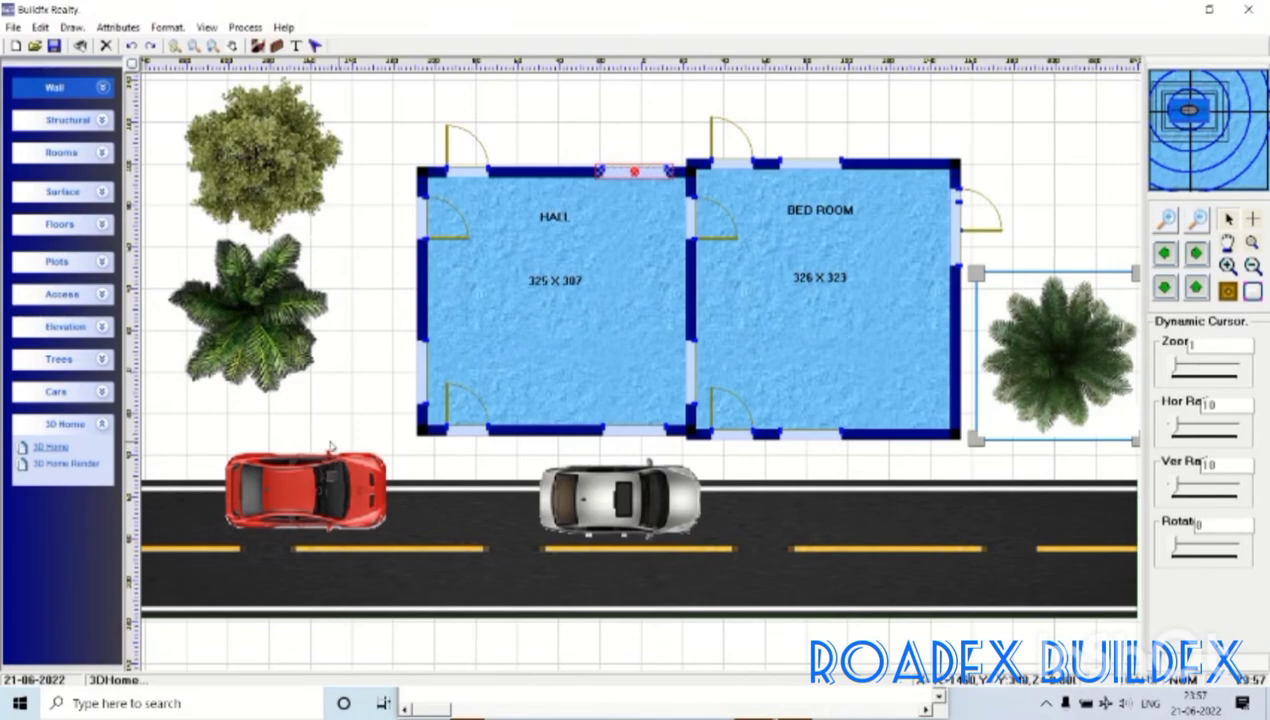
pyautogui.click(54, 451)
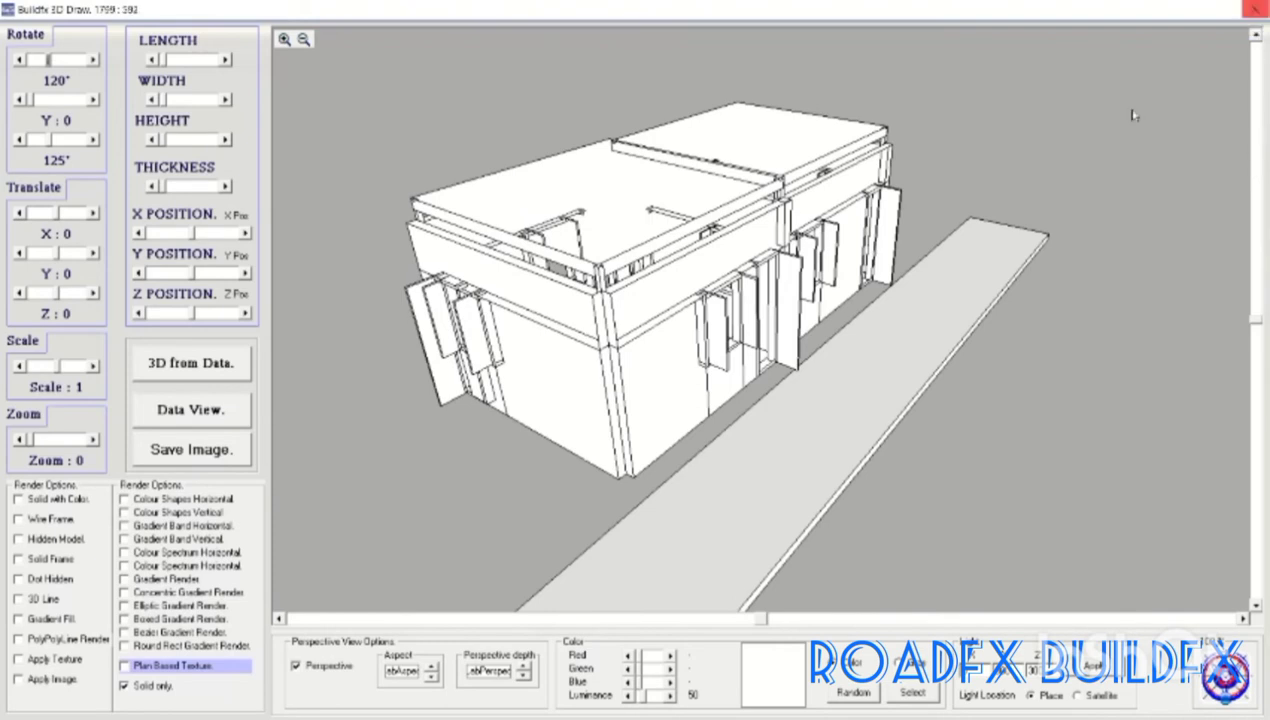
pyautogui.click(1255, 9)
pyautogui.click(64, 464)
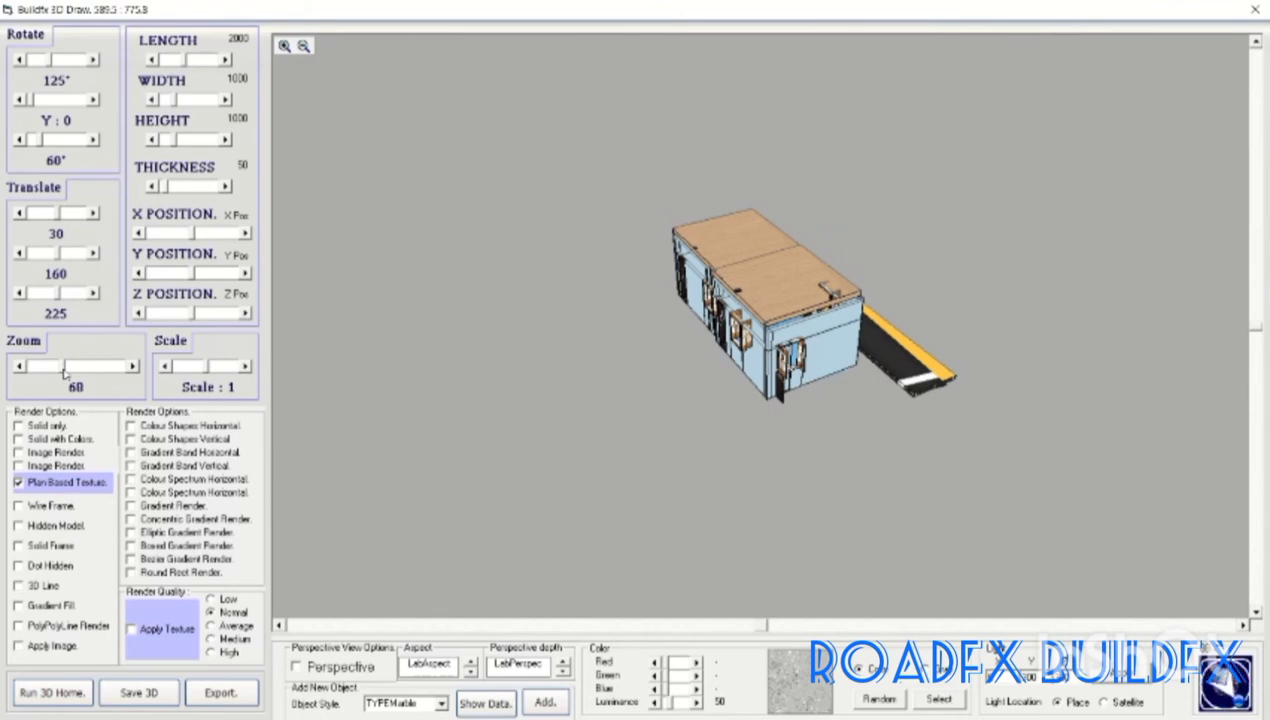
# - Enlarge the rendered house, rotate it to 154° to show the front facade, then close the street render
pyautogui.moveTo(64, 372); pyautogui.dragTo(62, 371)
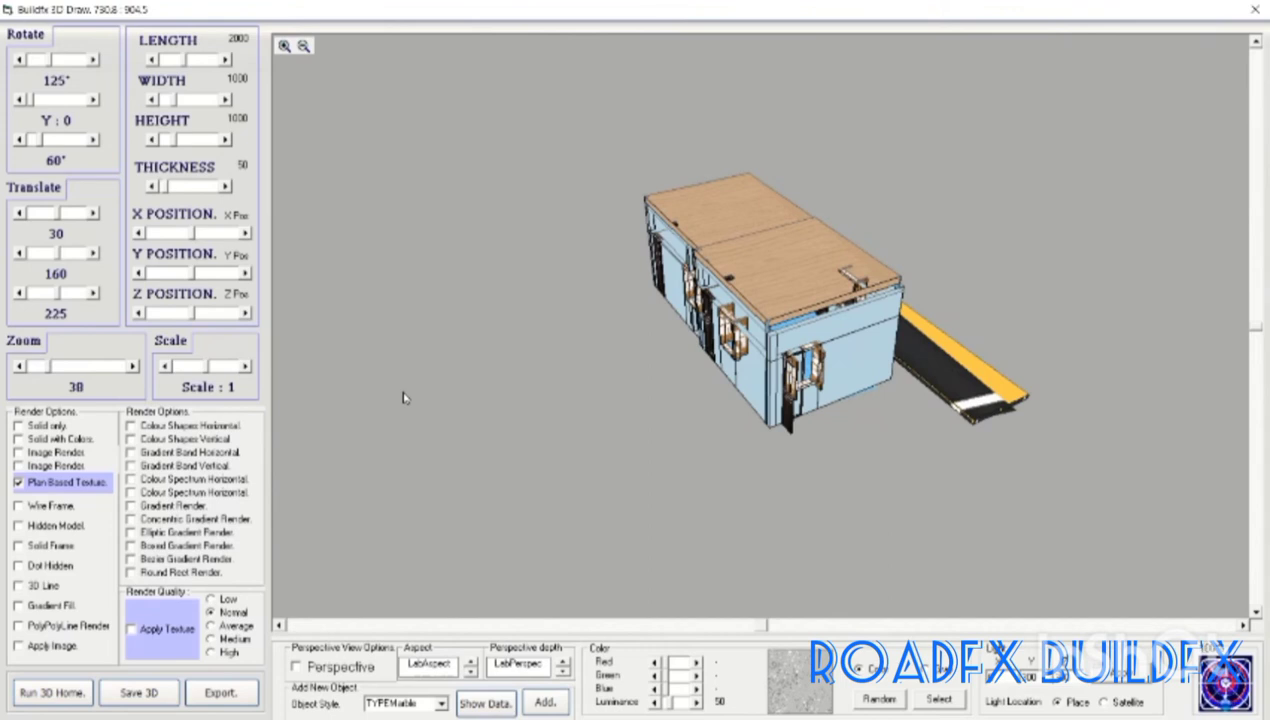
pyautogui.scroll(3, 405, 398)
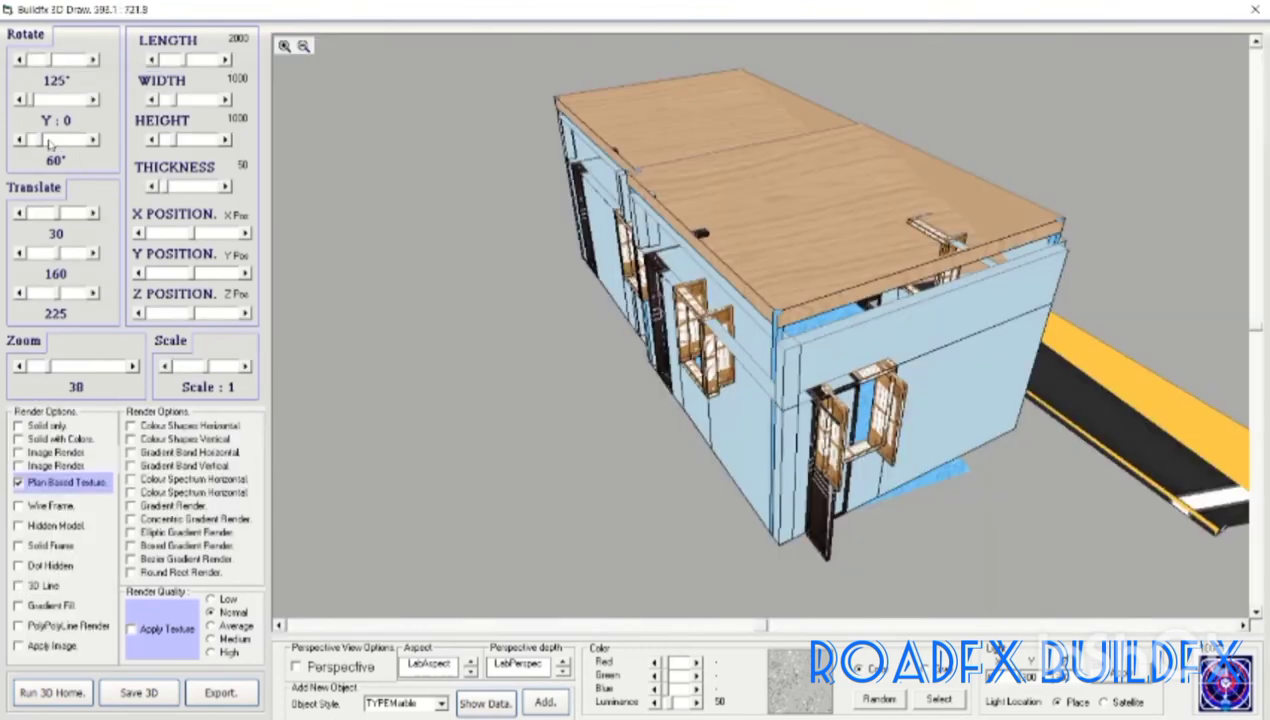
pyautogui.moveTo(40, 142); pyautogui.dragTo(56, 141)
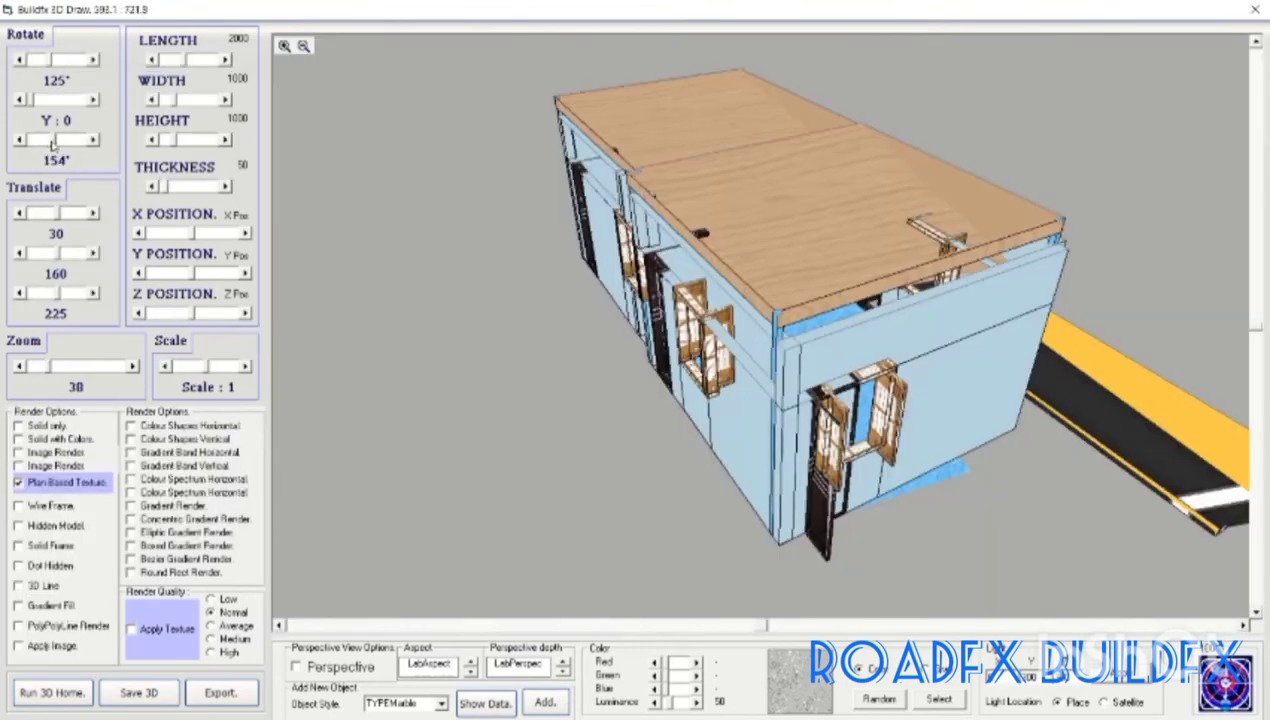
pyautogui.click(478, 317)
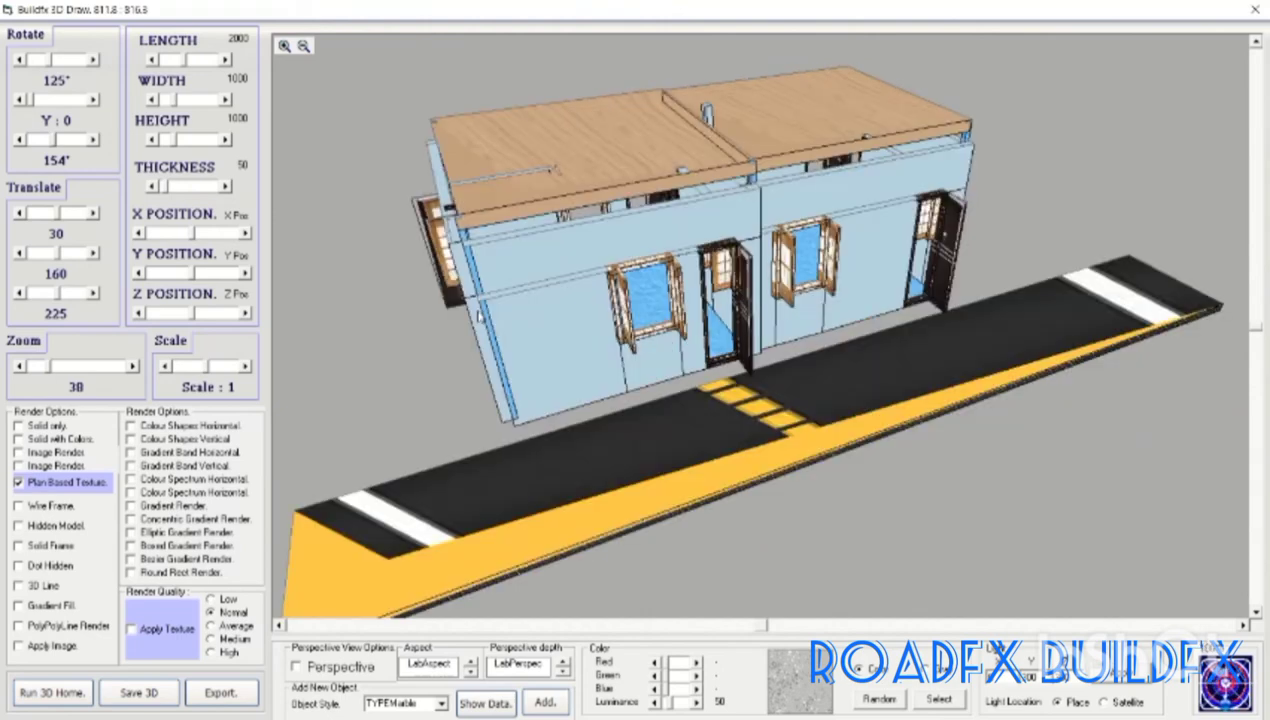
pyautogui.click(1255, 10)
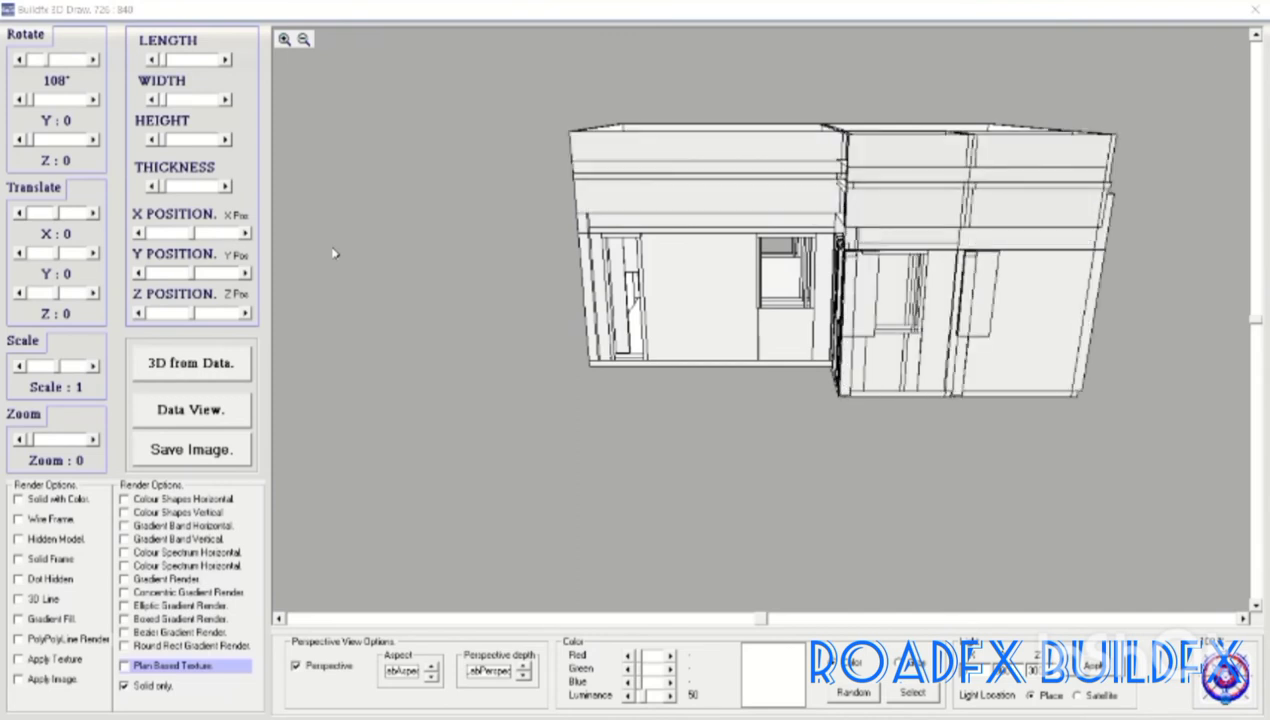
# - Enable Plan Based Texture, turn off Solid only, tilt the building to view its roof, then close 3D Draw
pyautogui.click(147, 668)
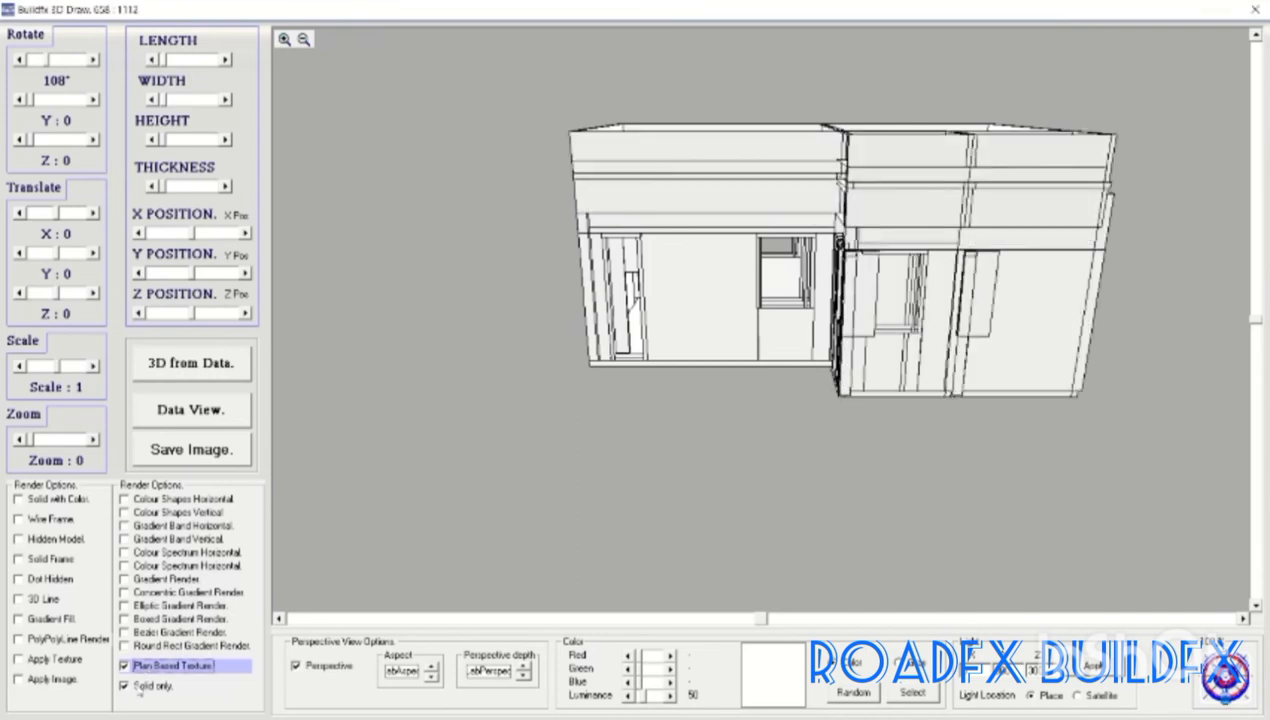
pyautogui.click(140, 686)
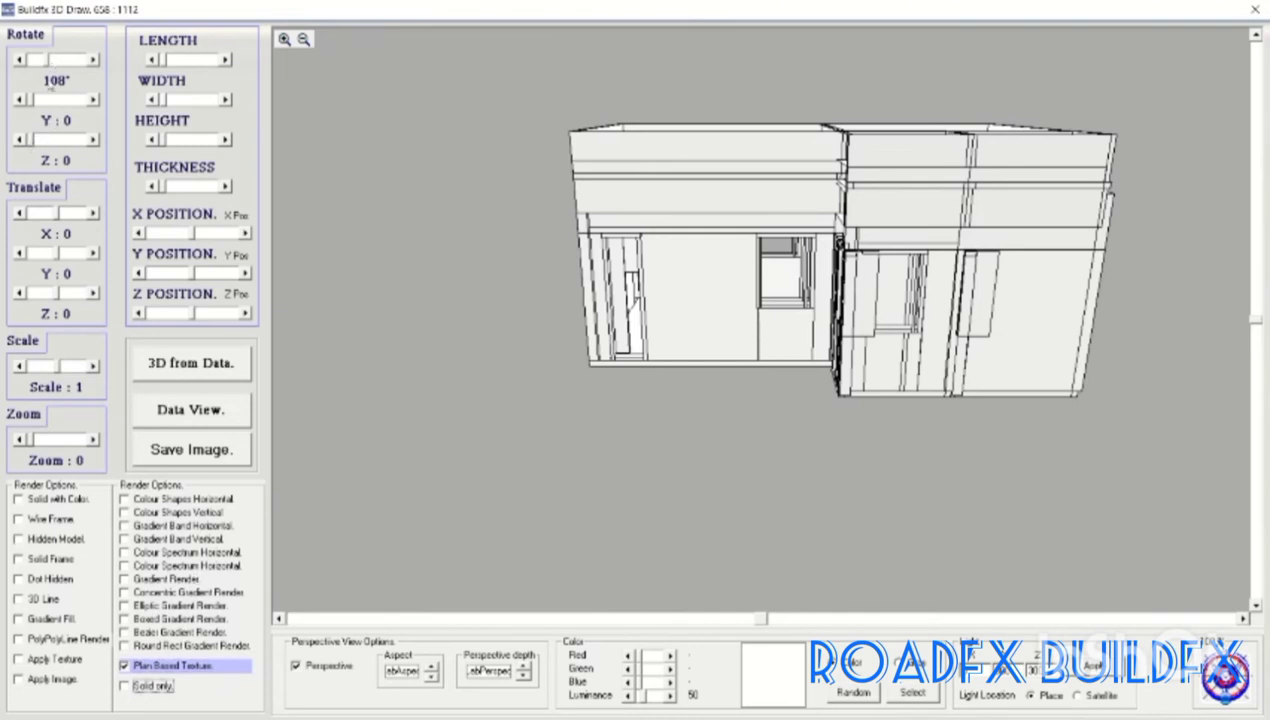
pyautogui.moveTo(46, 66); pyautogui.dragTo(47, 63)
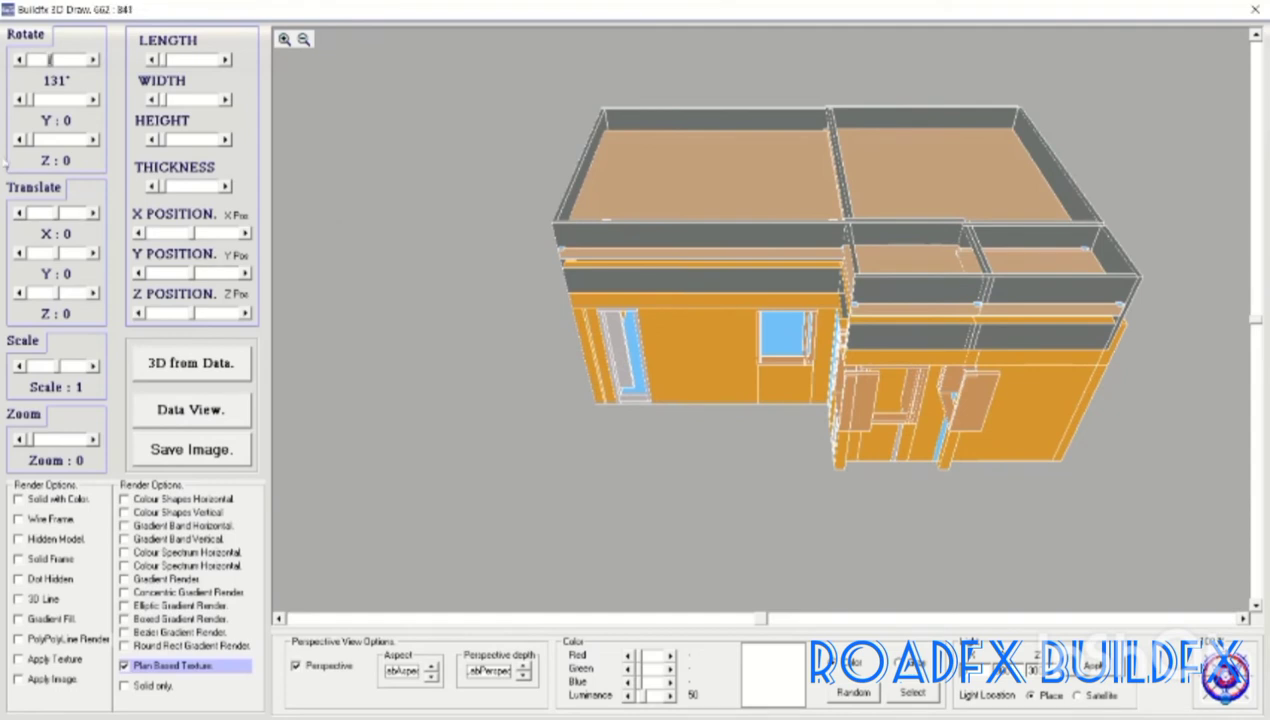
pyautogui.moveTo(30, 142); pyautogui.dragTo(36, 142)
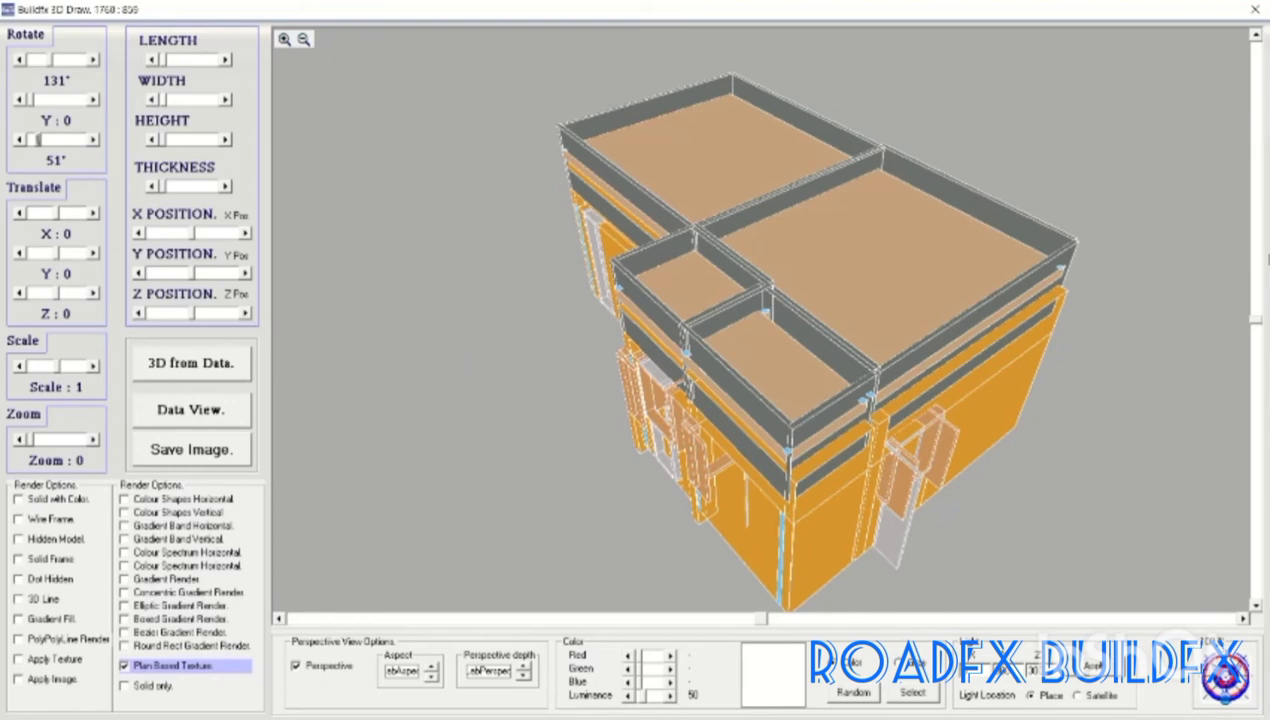
pyautogui.click(1255, 11)
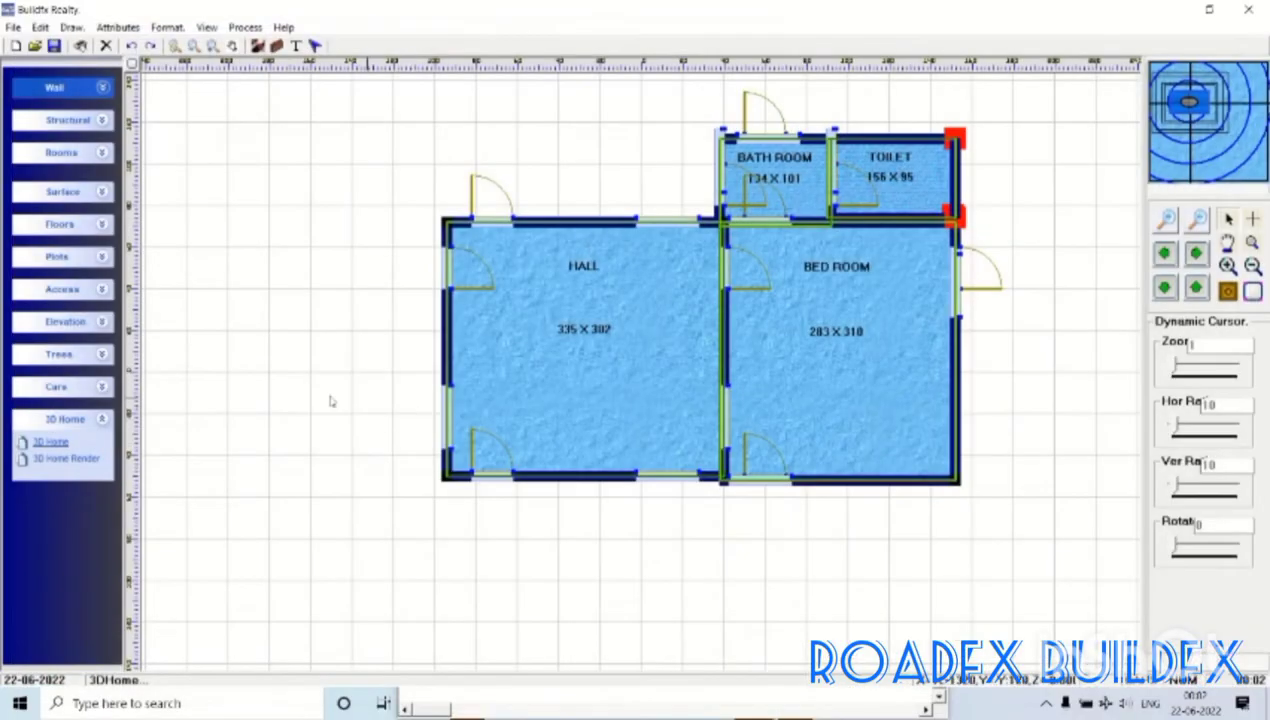
pyautogui.click(81, 459)
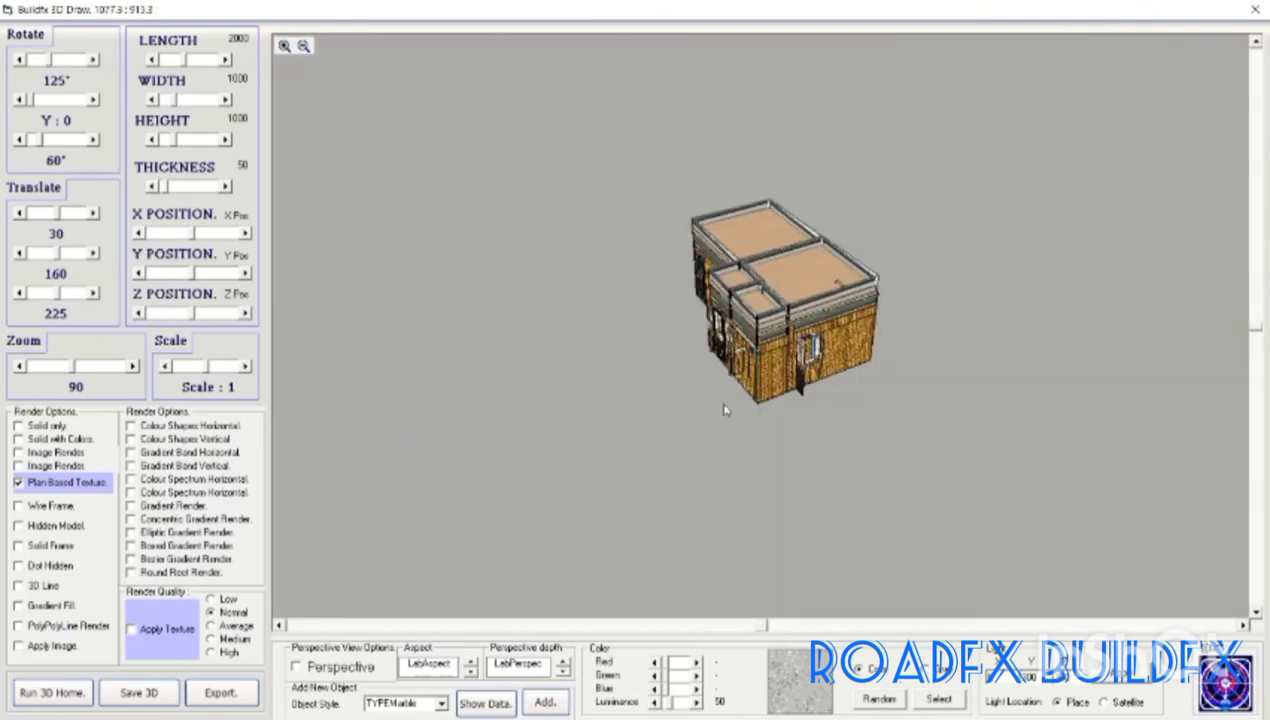
pyautogui.click(58, 372)
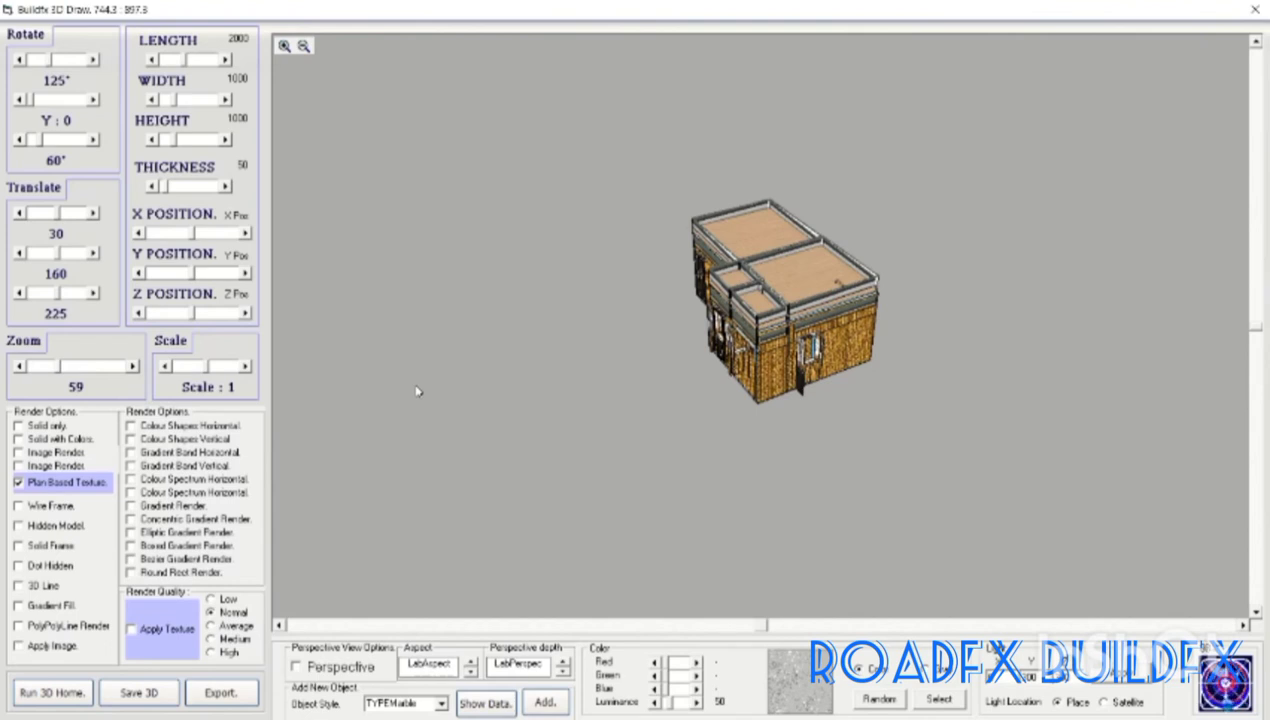
pyautogui.scroll(2, 418, 391)
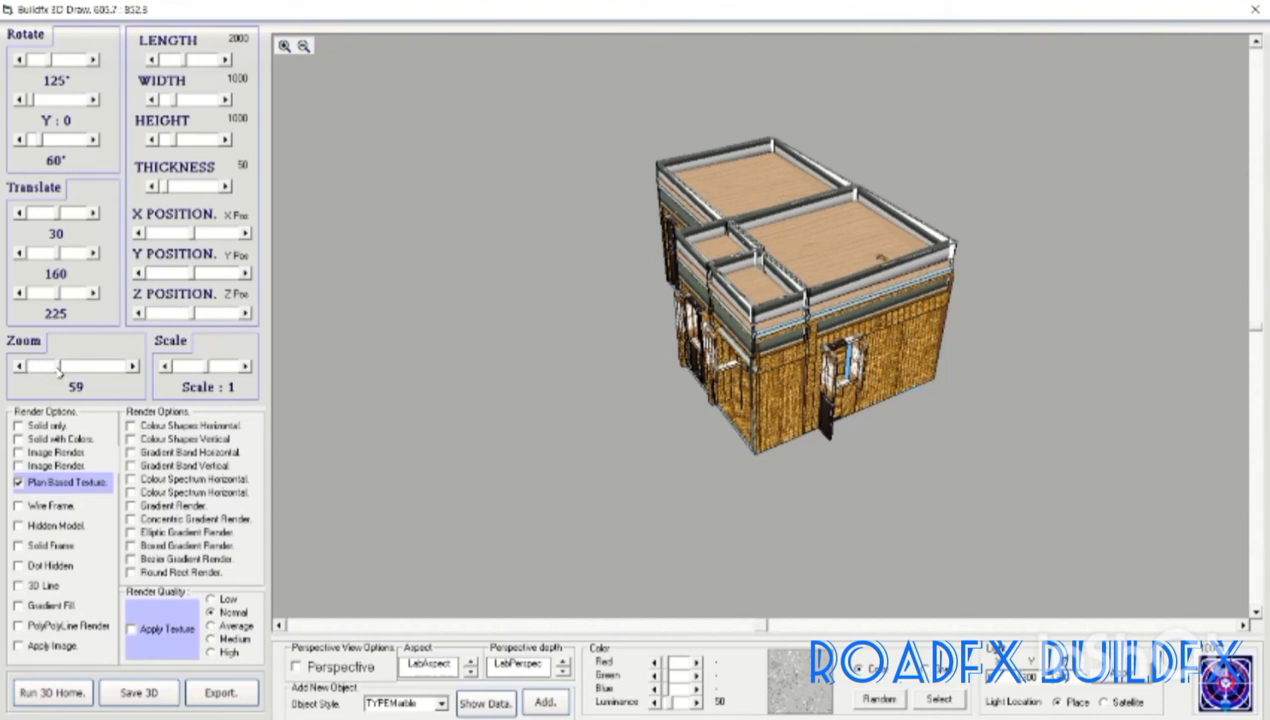
pyautogui.click(52, 368)
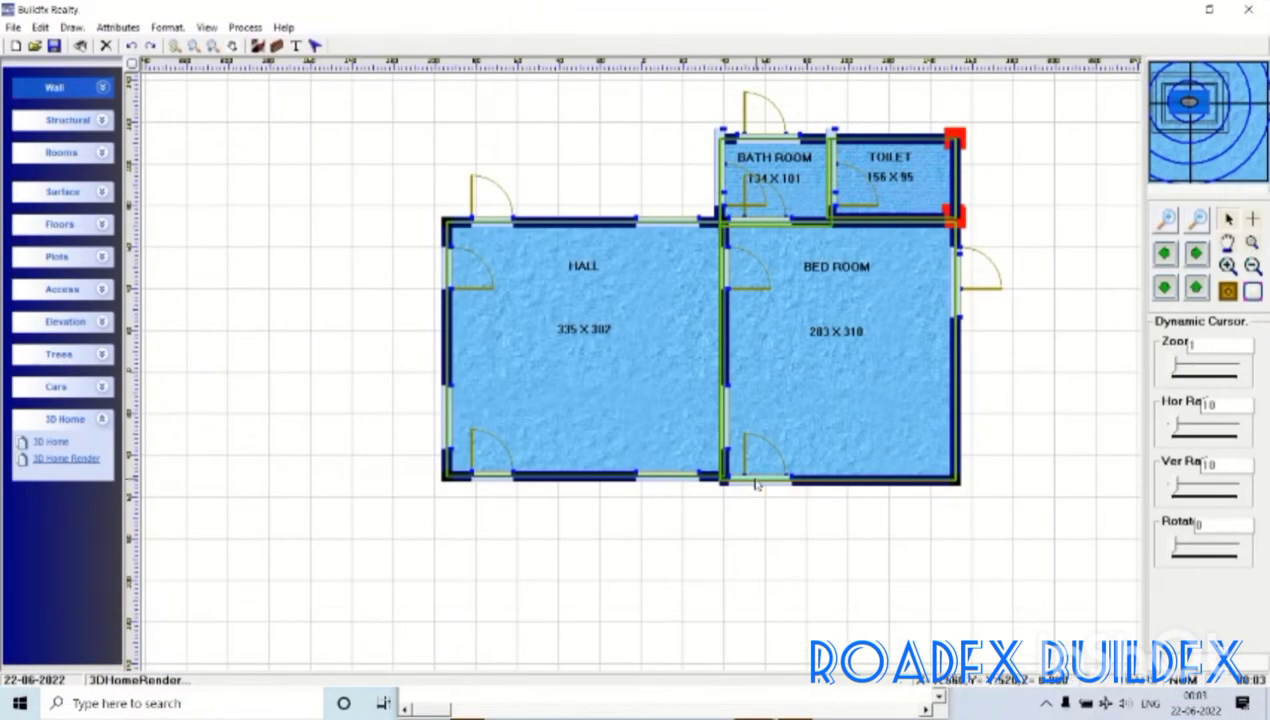
# - Open Show Change Properties, step to the Bed Room's bottom-wall window and update its X1 to 500
pyautogui.rightClick(282, 298)
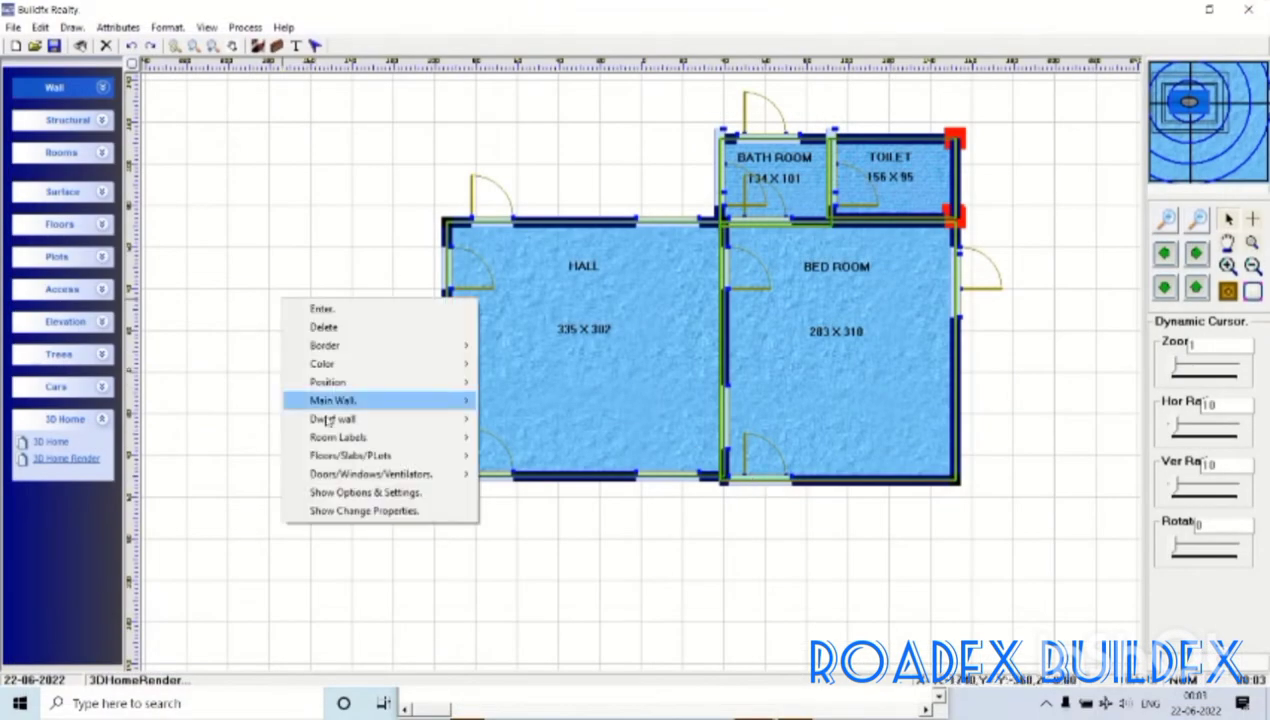
pyautogui.click(326, 510)
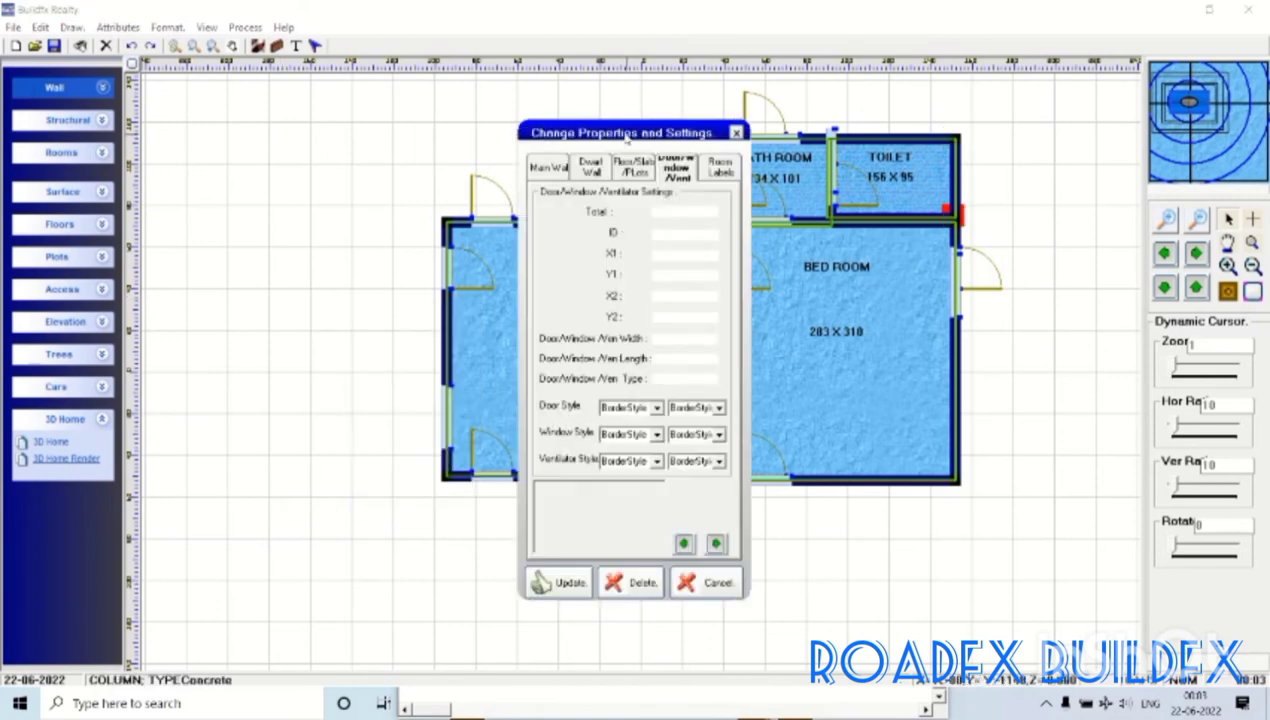
pyautogui.moveTo(627, 138); pyautogui.dragTo(285, 102)
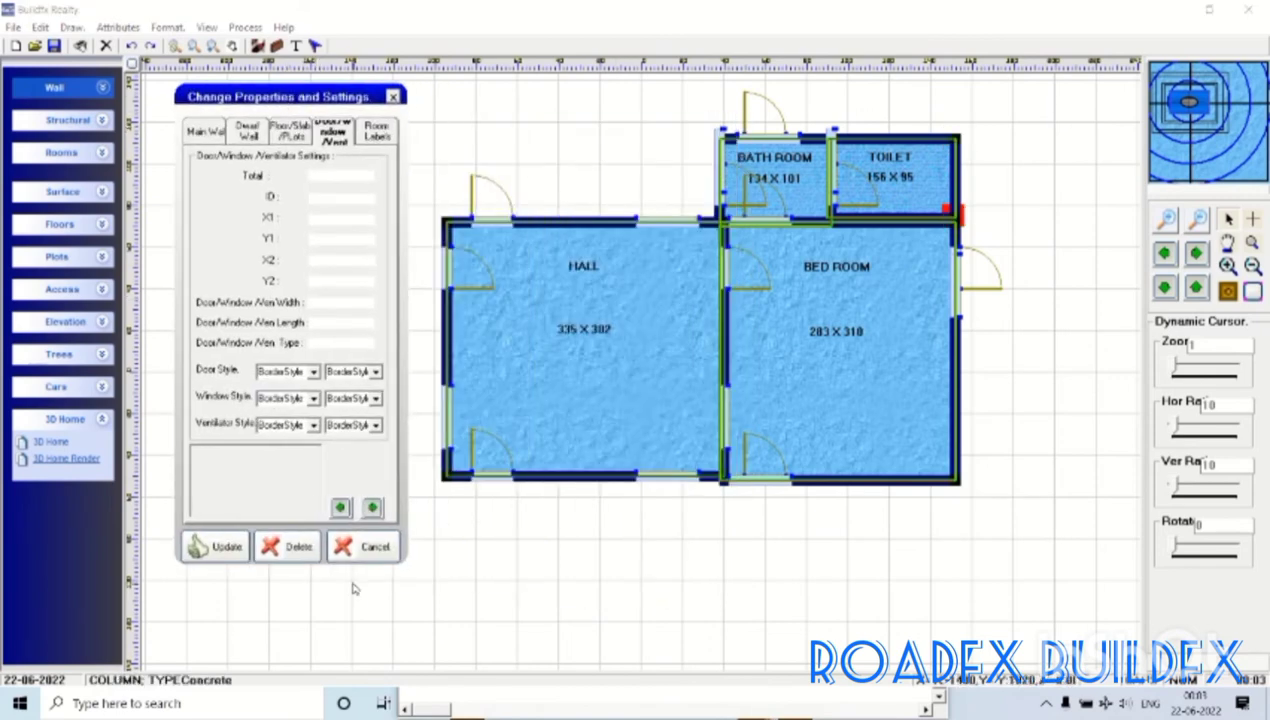
pyautogui.click(372, 507)
pyautogui.click(372, 507)
pyautogui.click(372, 507)
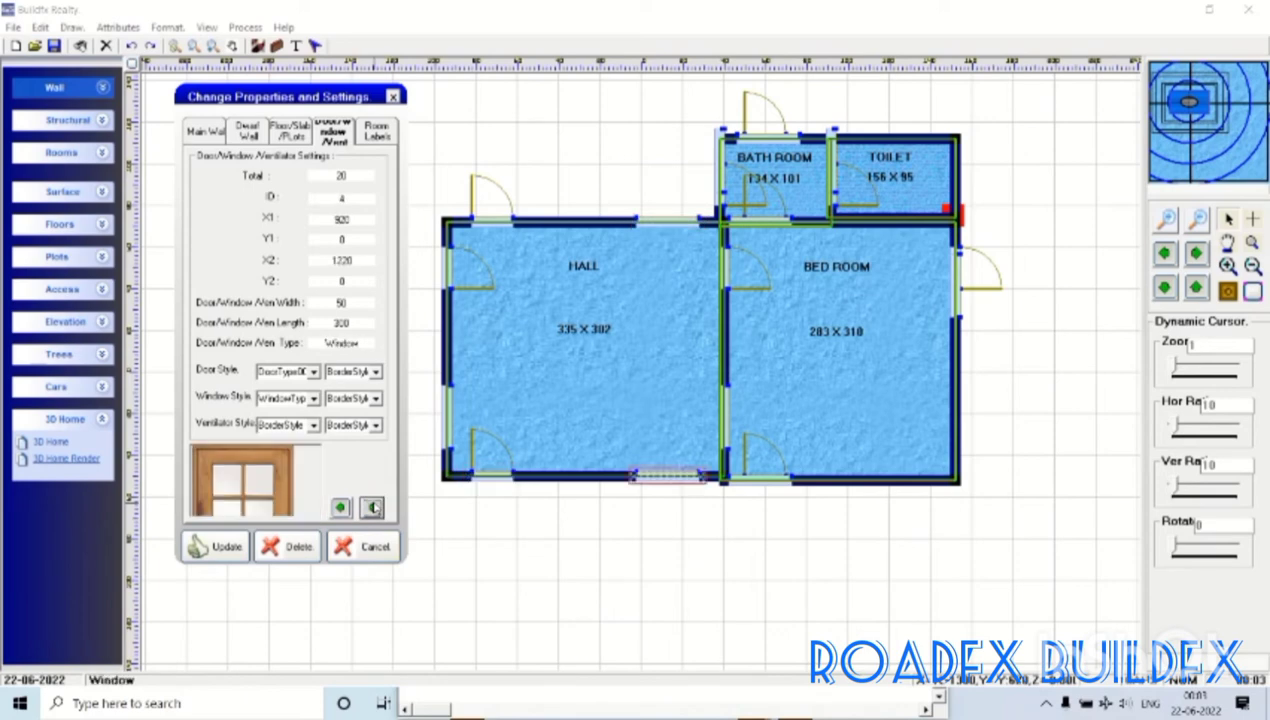
pyautogui.click(372, 507)
pyautogui.click(372, 507)
pyautogui.click(372, 507)
pyautogui.click(372, 507)
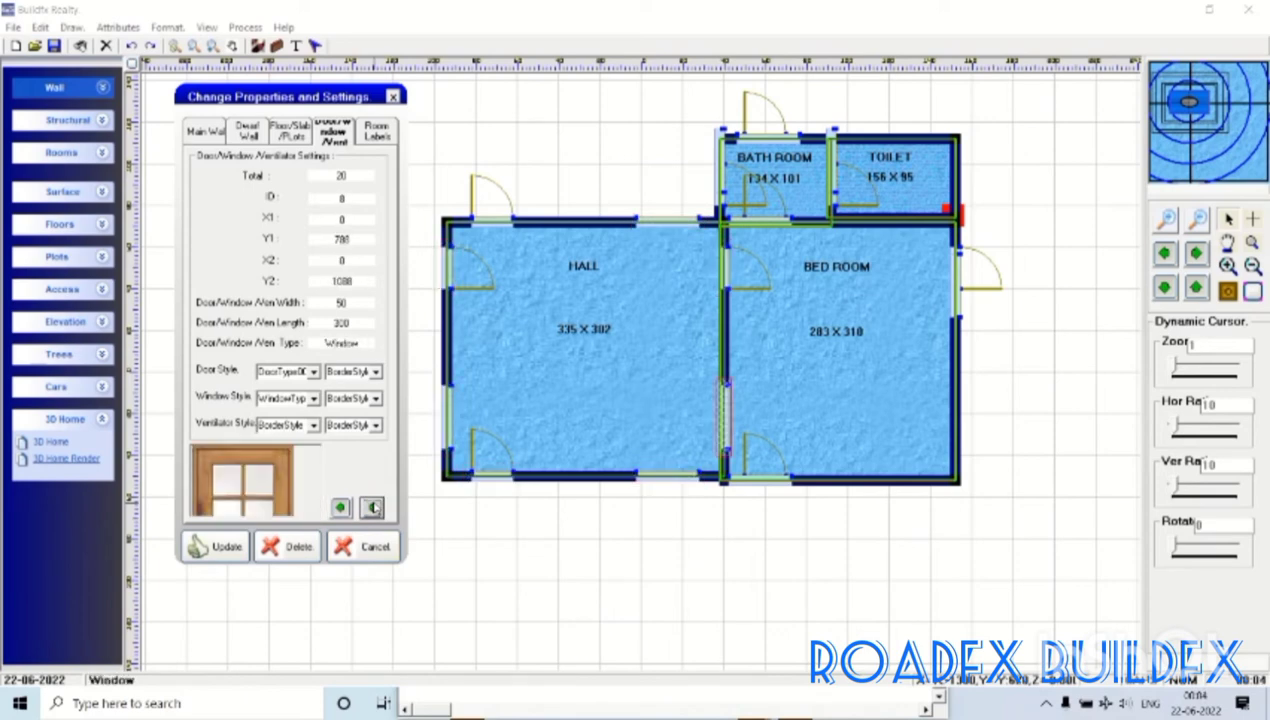
pyautogui.click(372, 507)
pyautogui.click(372, 507)
pyautogui.click(372, 507)
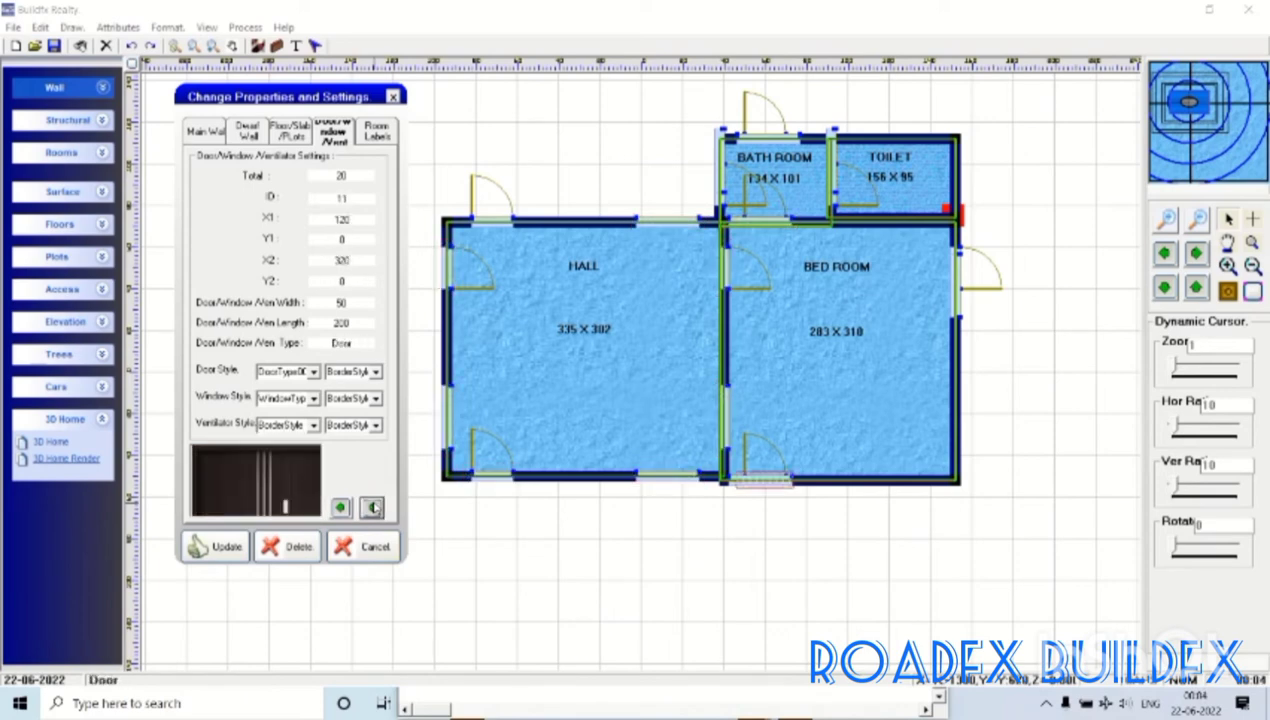
pyautogui.click(372, 507)
pyautogui.write('500')
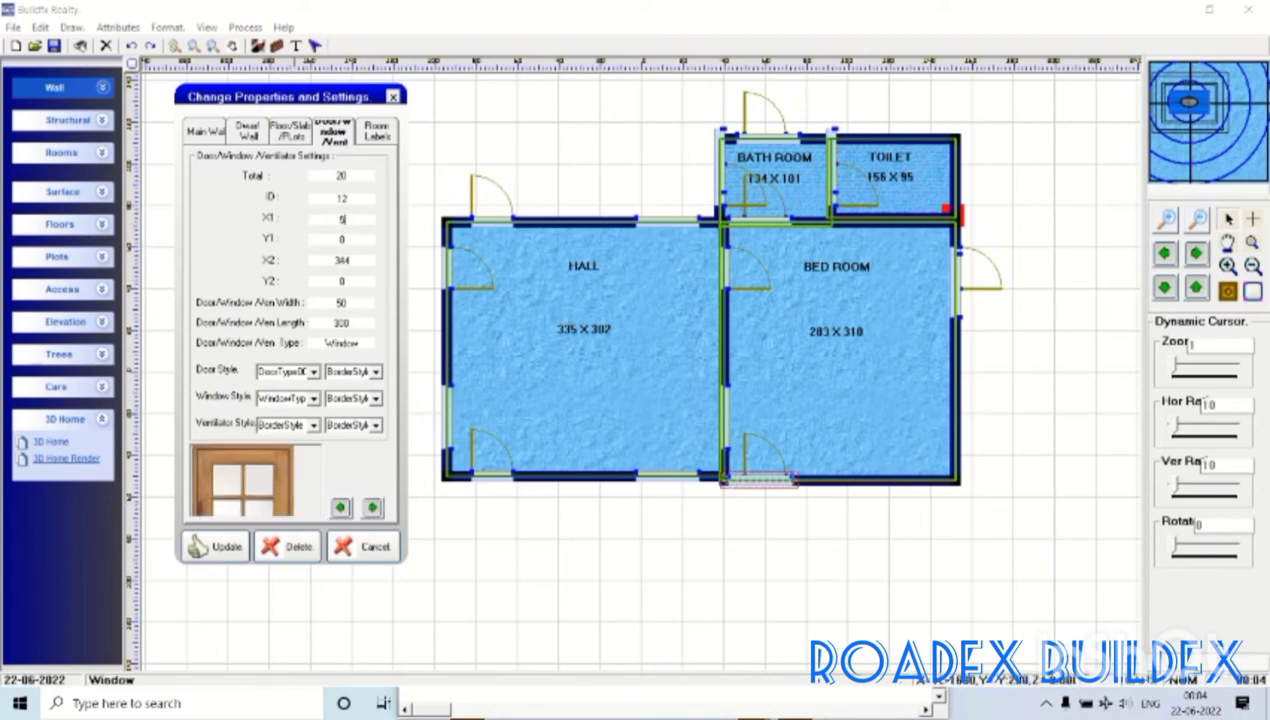
pyautogui.click(217, 554)
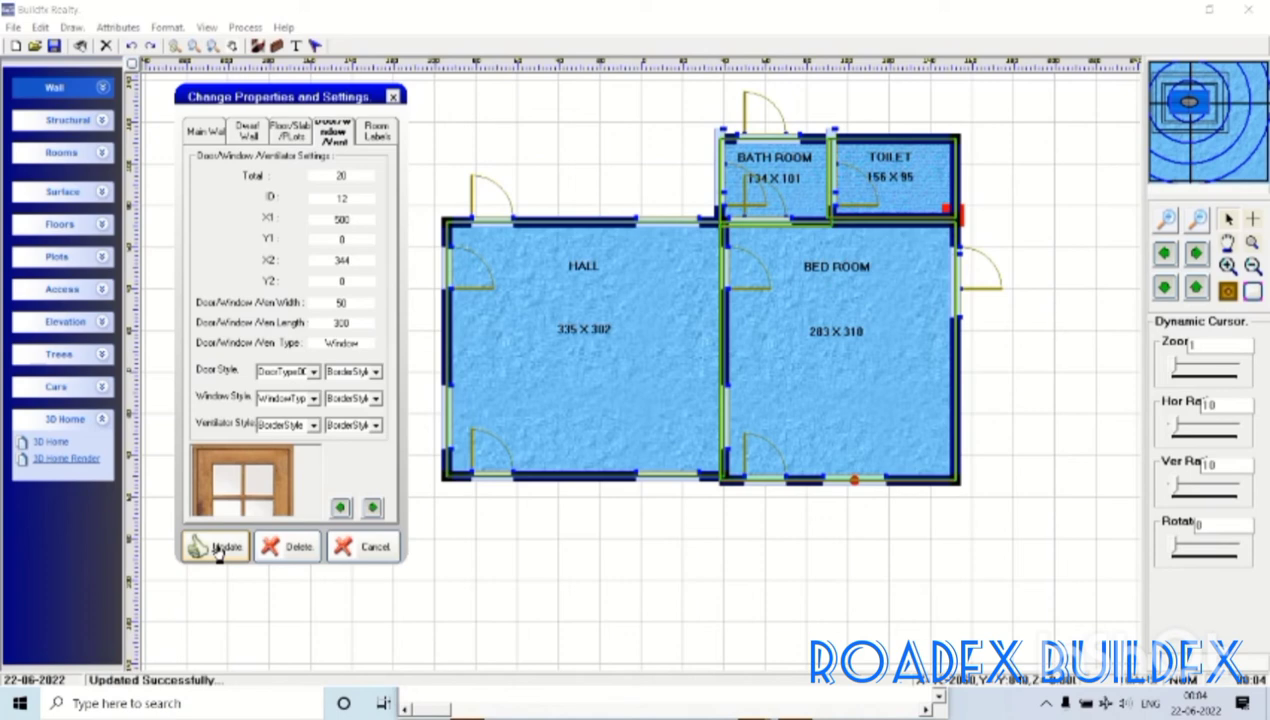
# - Move the Bed Room's right-wall window down by updating its Y1 to 600
pyautogui.click(372, 508)
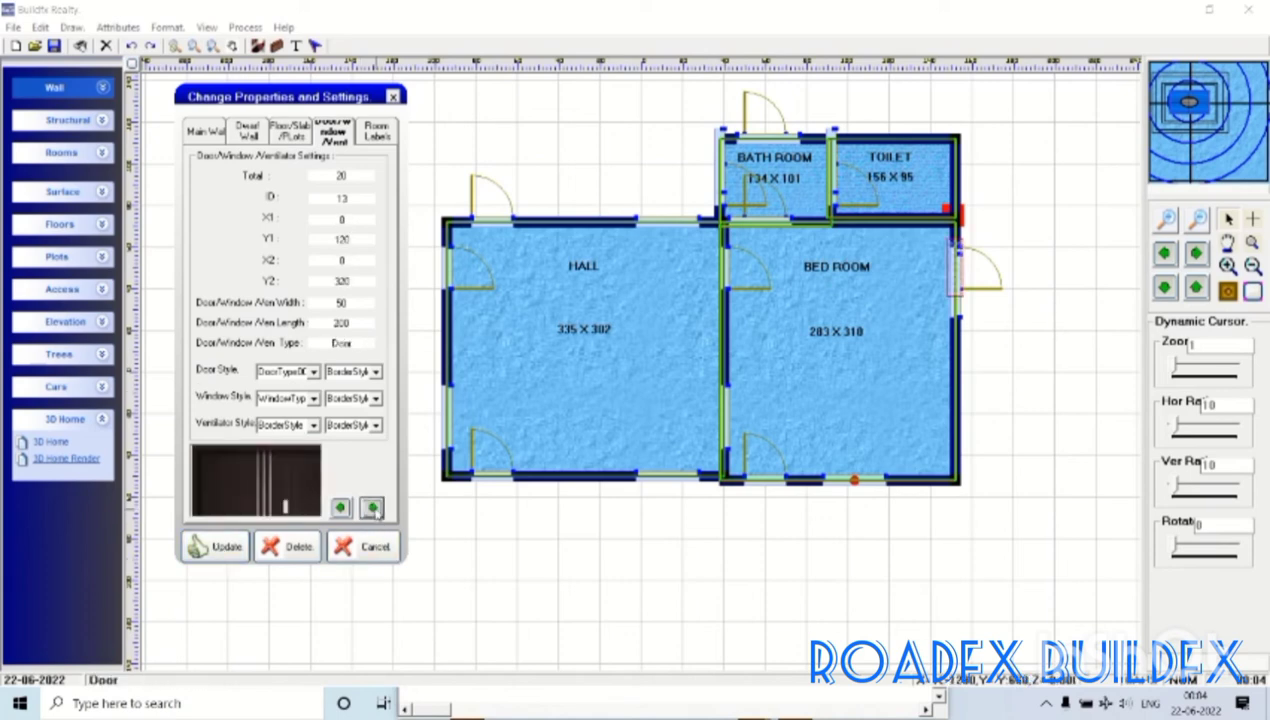
pyautogui.click(372, 508)
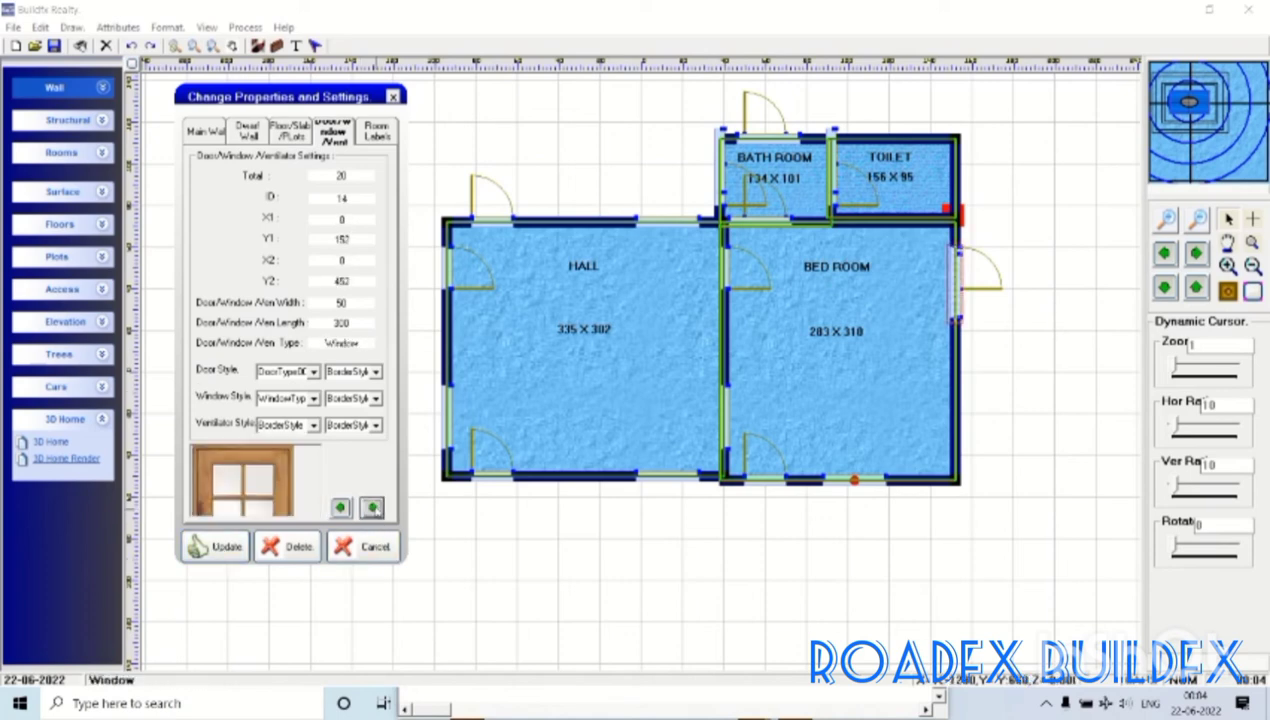
pyautogui.doubleClick(342, 240)
pyautogui.write('600')
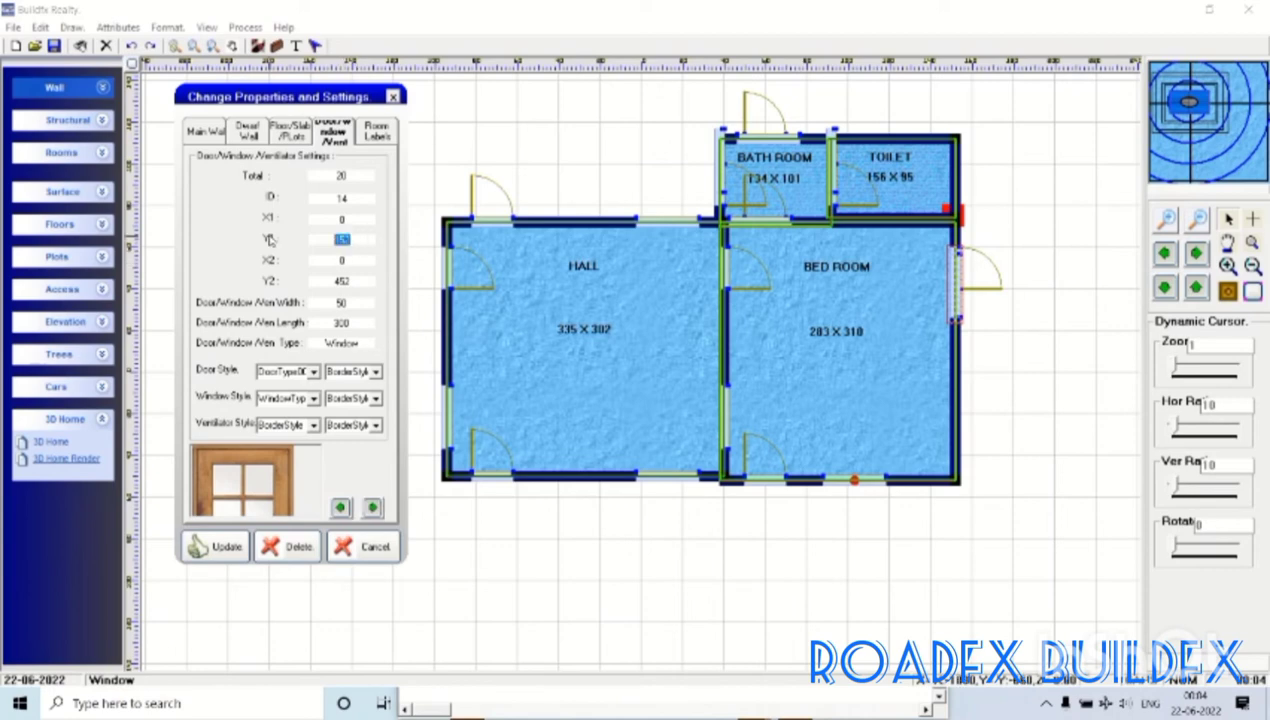
pyautogui.click(222, 548)
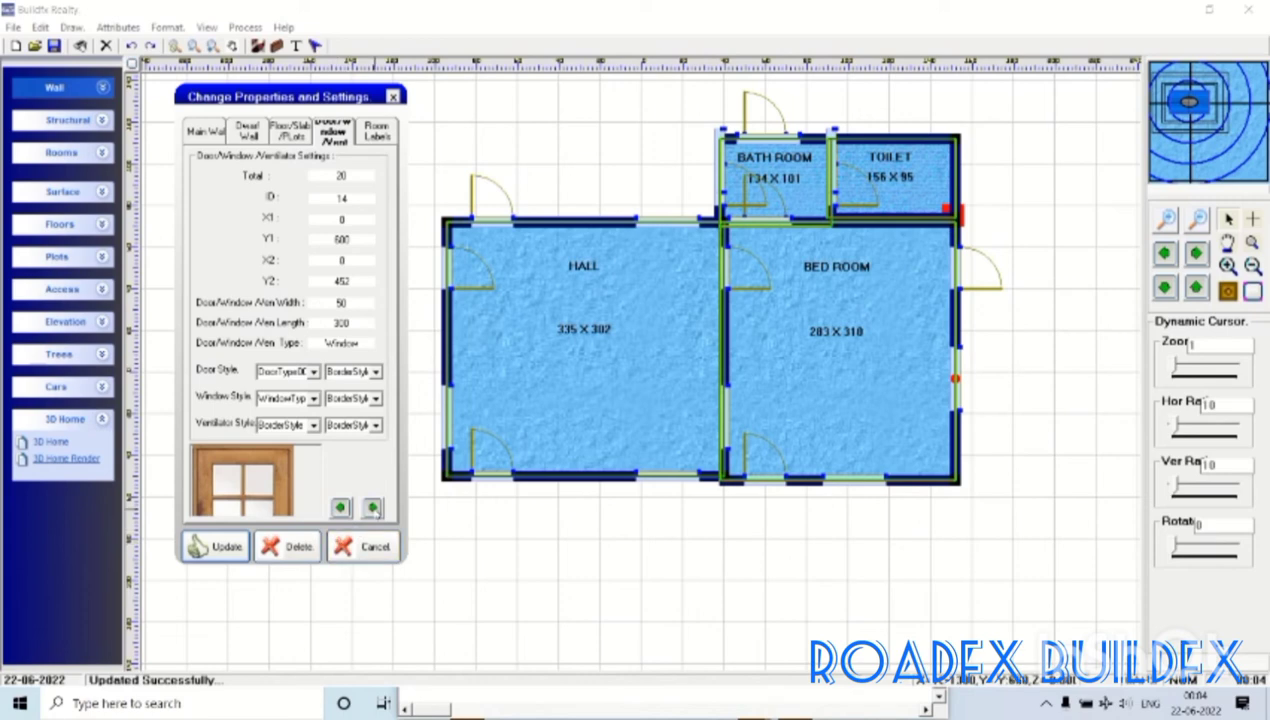
pyautogui.click(372, 508)
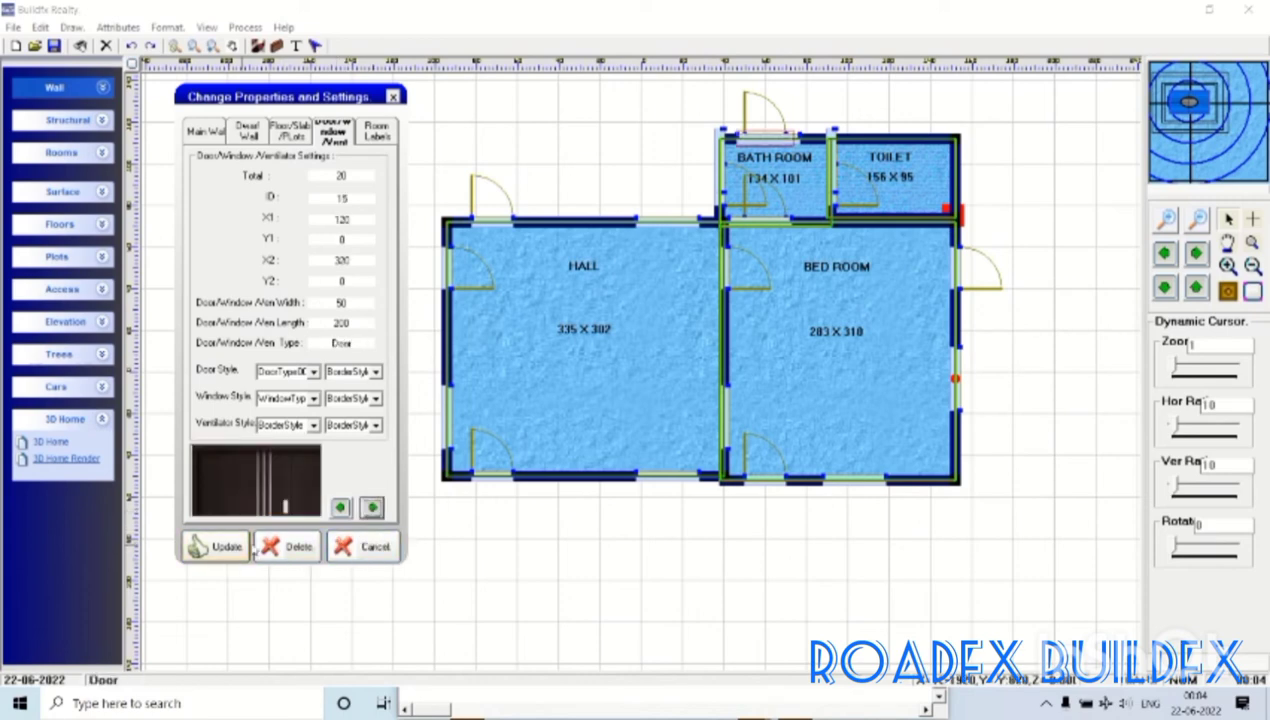
# - Delete the Bath Room's top-wall items, its left-wall window and its left-wall door
pyautogui.click(281, 552)
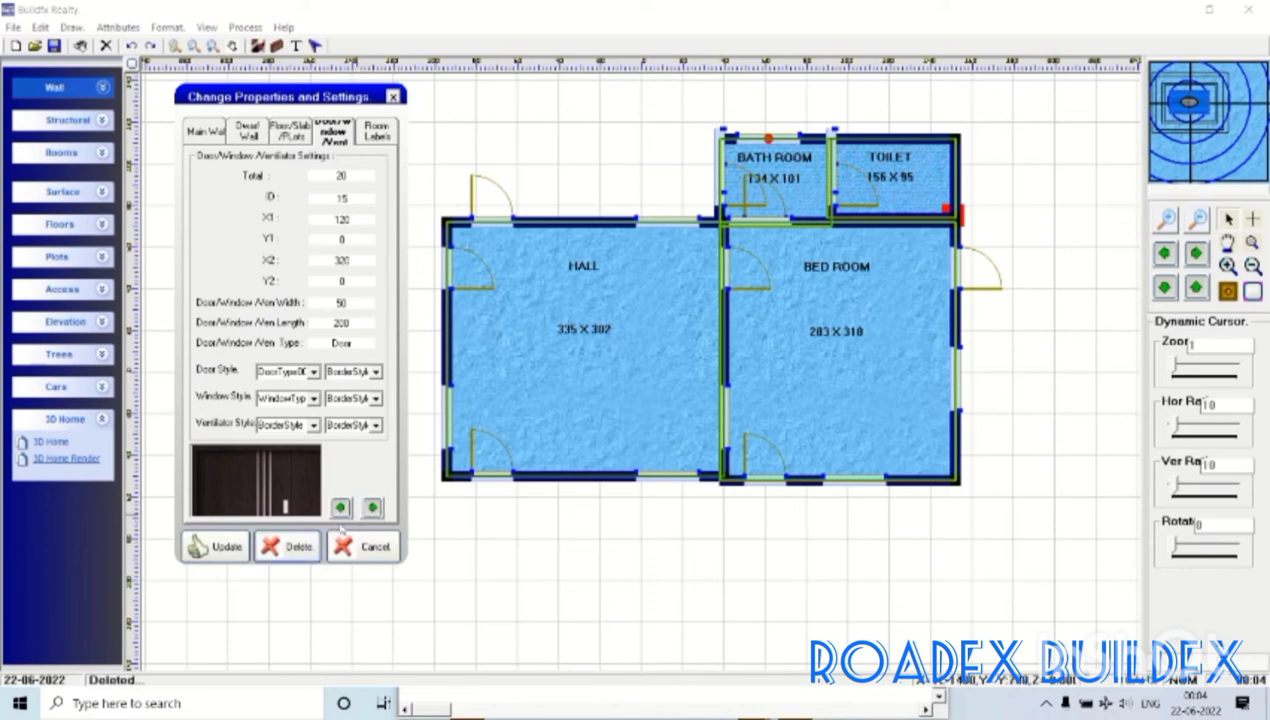
pyautogui.click(296, 556)
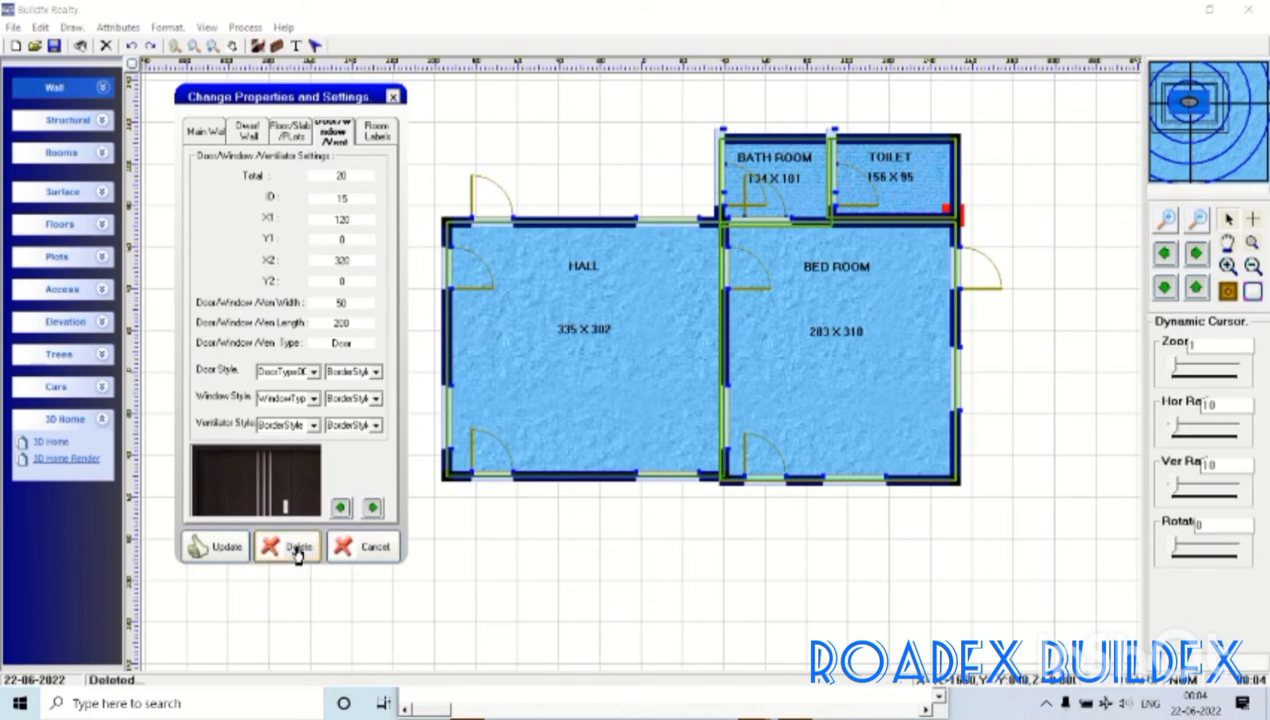
pyautogui.click(372, 508)
pyautogui.click(287, 552)
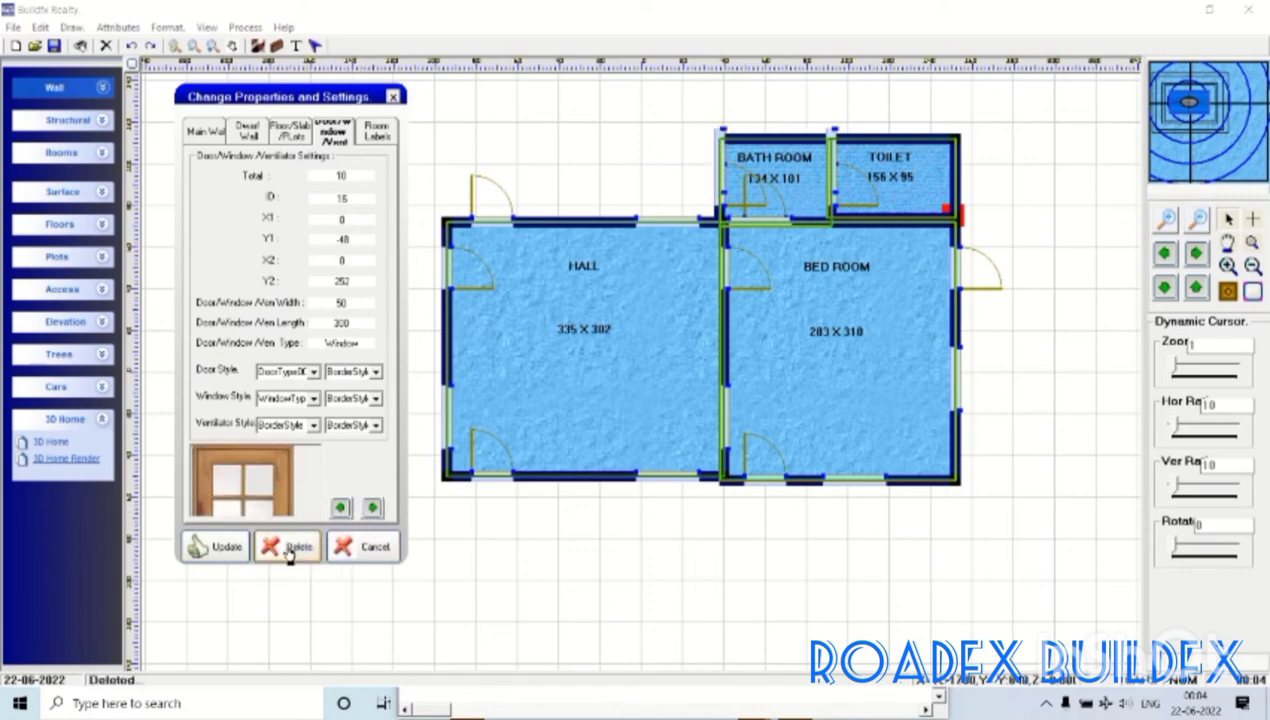
pyautogui.click(372, 508)
pyautogui.click(372, 508)
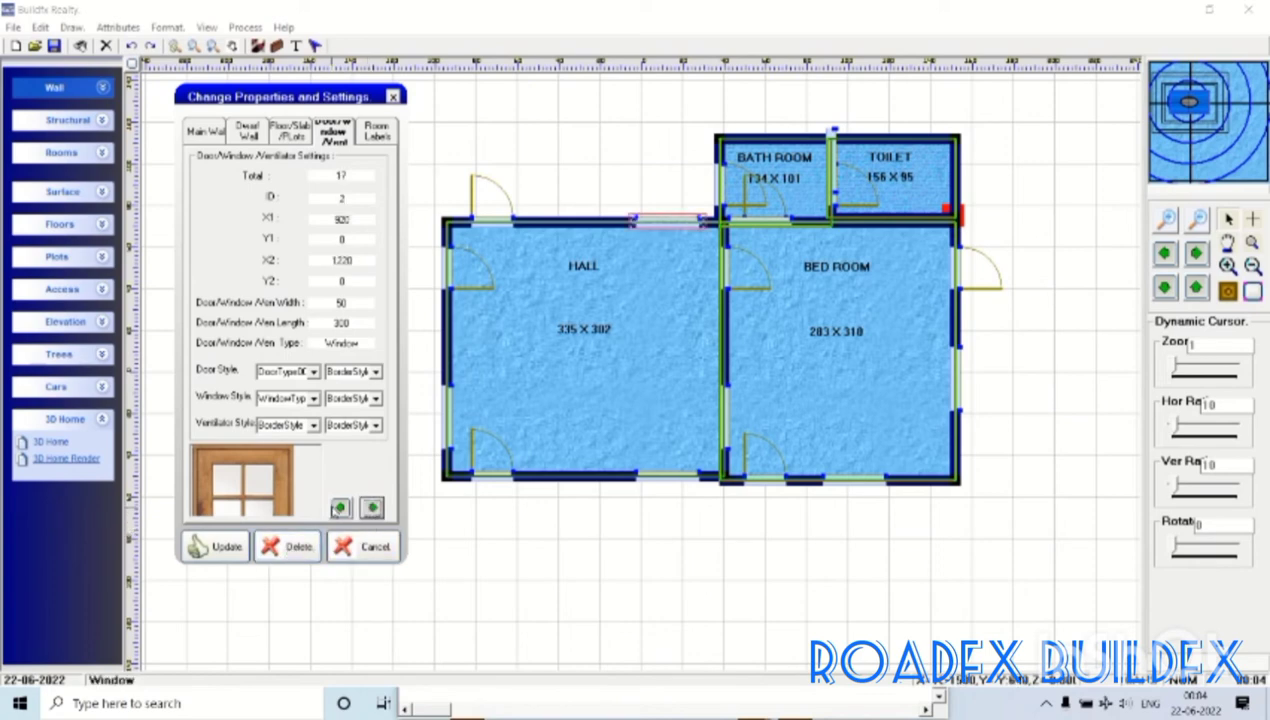
pyautogui.click(340, 508)
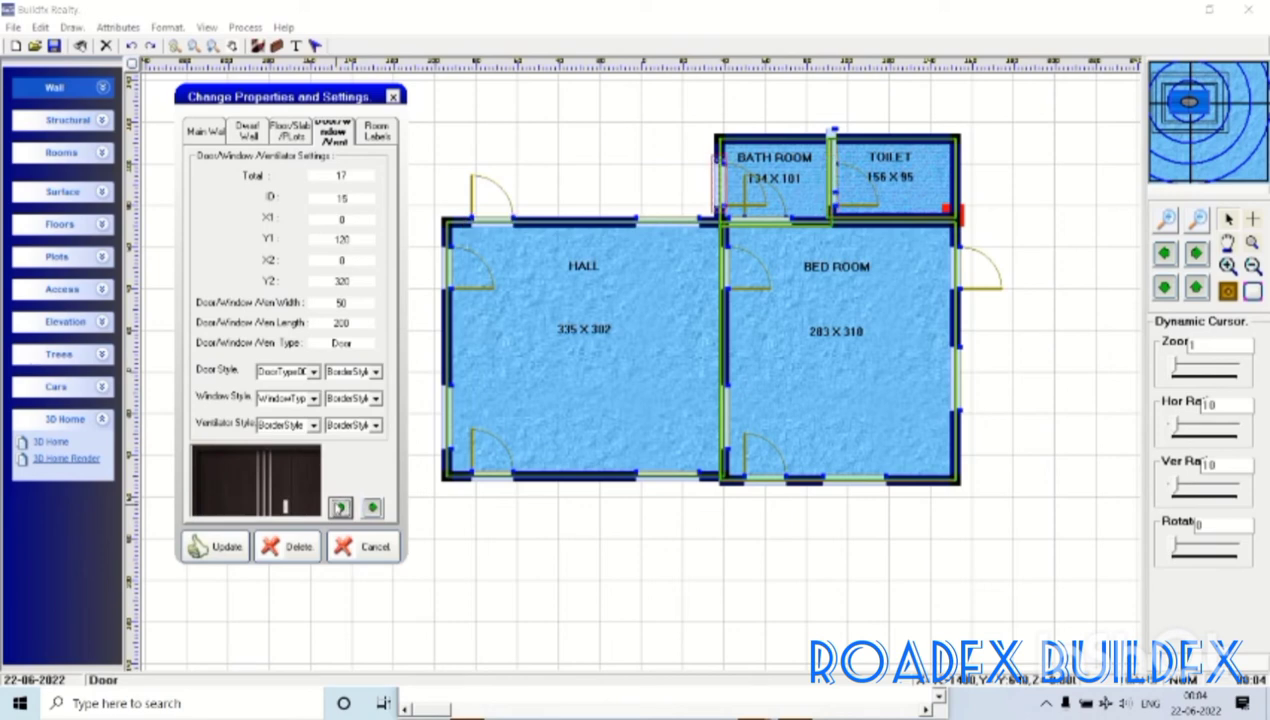
pyautogui.click(299, 547)
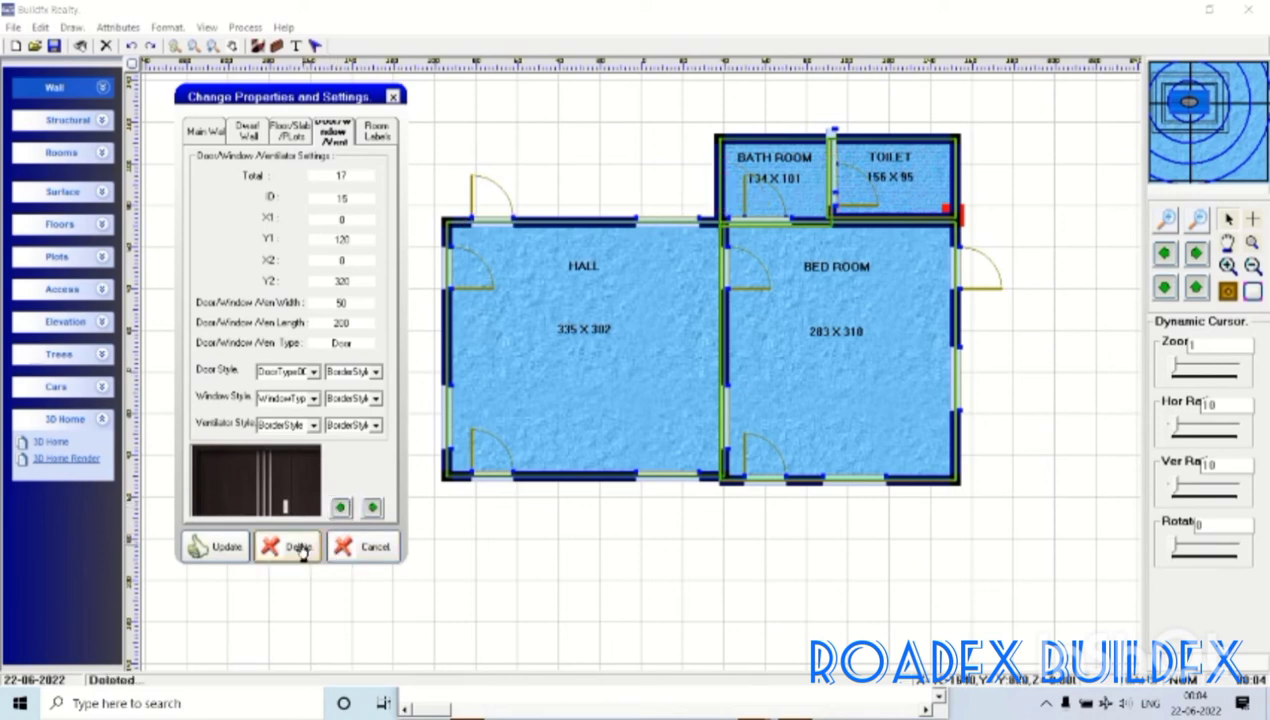
# - Step through the items to the door between bath room and toilet and delete it
pyautogui.click(371, 509)
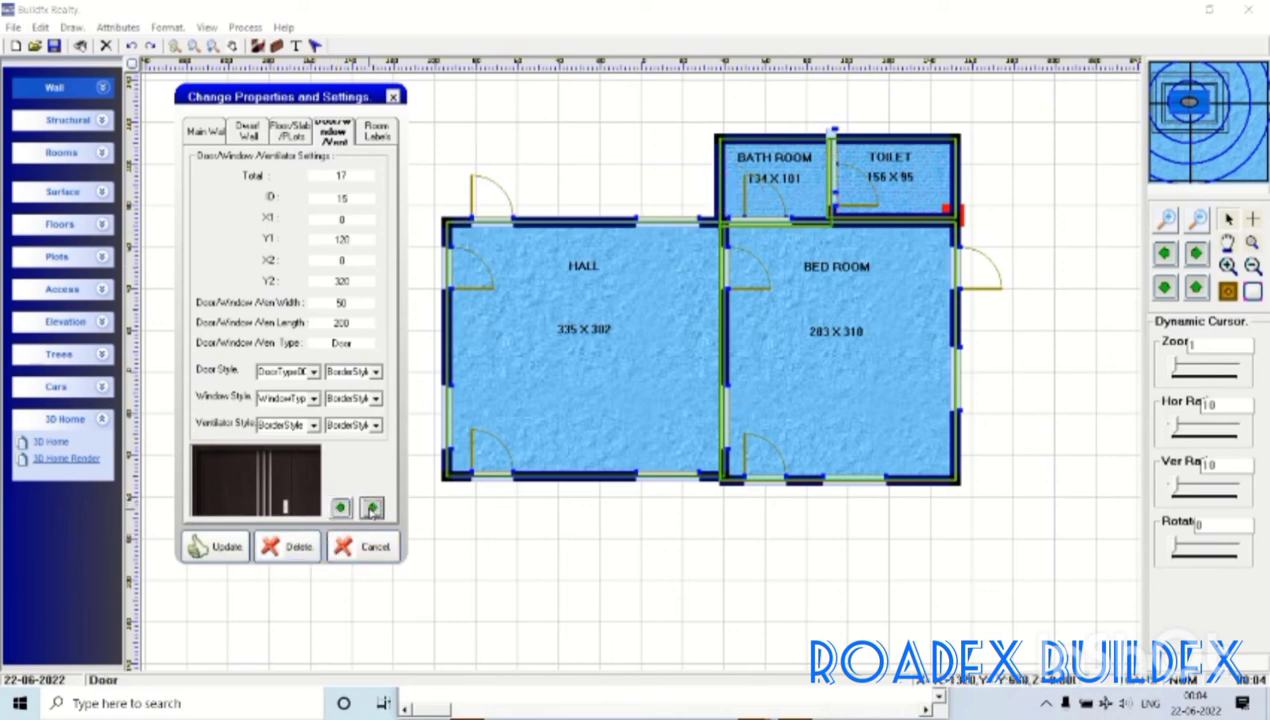
pyautogui.click(371, 509)
pyautogui.click(371, 509)
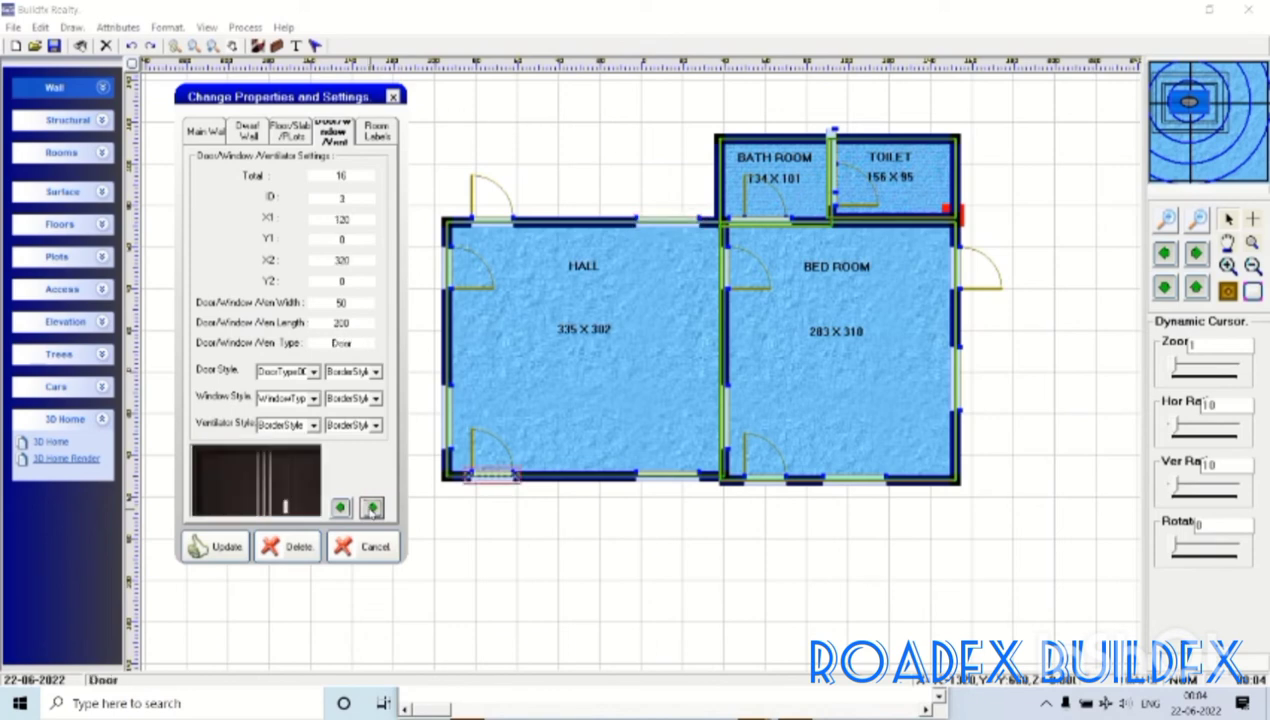
pyautogui.click(371, 509)
pyautogui.click(371, 509)
pyautogui.click(371, 509)
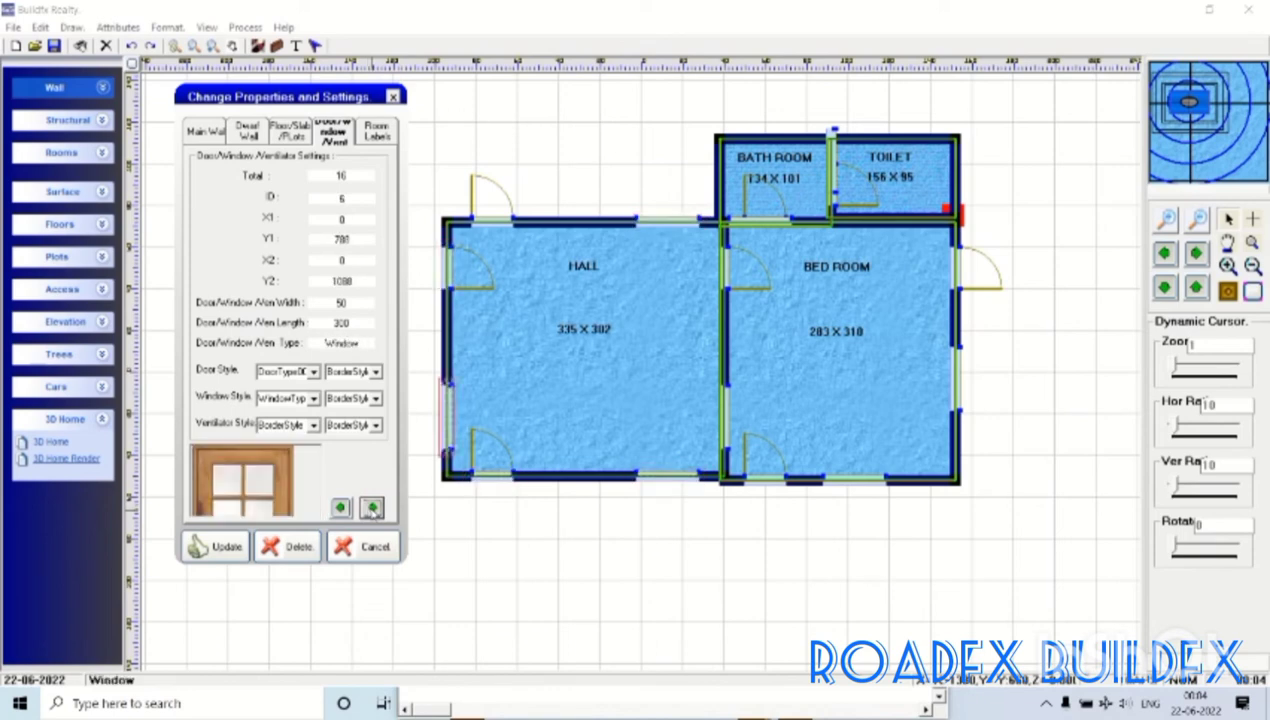
pyautogui.click(371, 509)
pyautogui.click(371, 509)
pyautogui.click(371, 509)
pyautogui.click(371, 509)
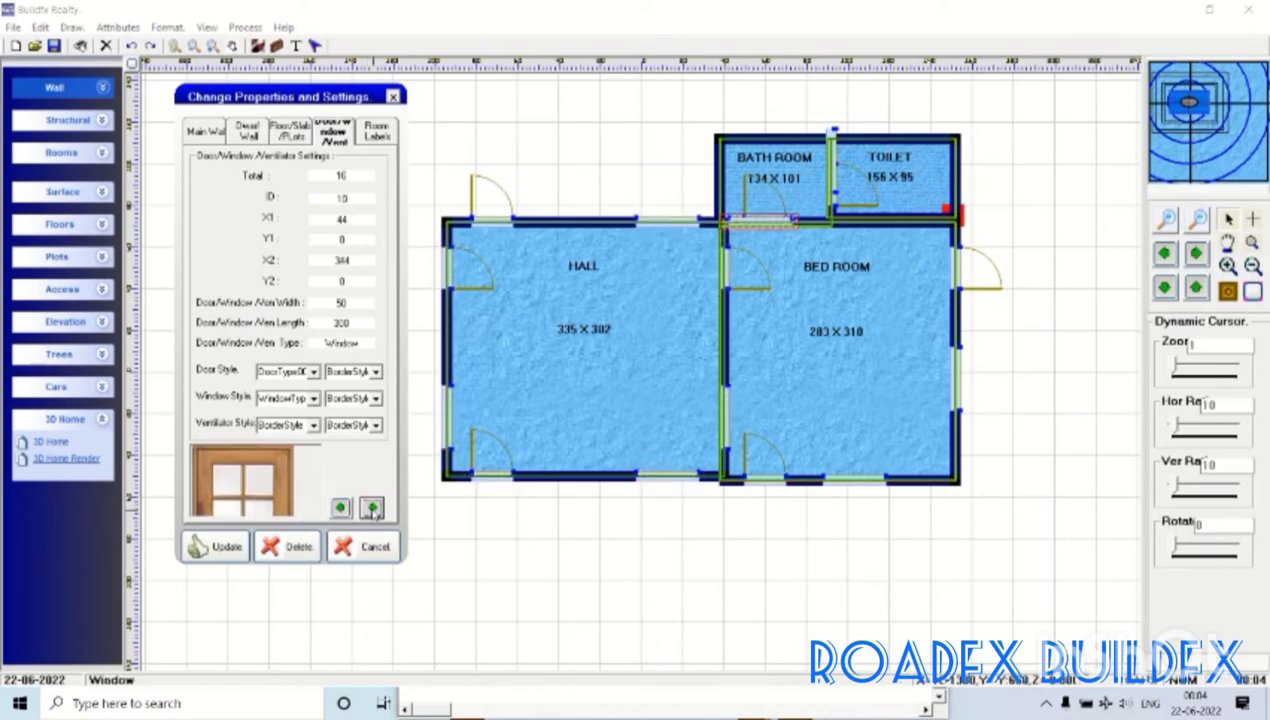
pyautogui.click(371, 509)
pyautogui.click(371, 509)
pyautogui.click(371, 509)
pyautogui.click(371, 509)
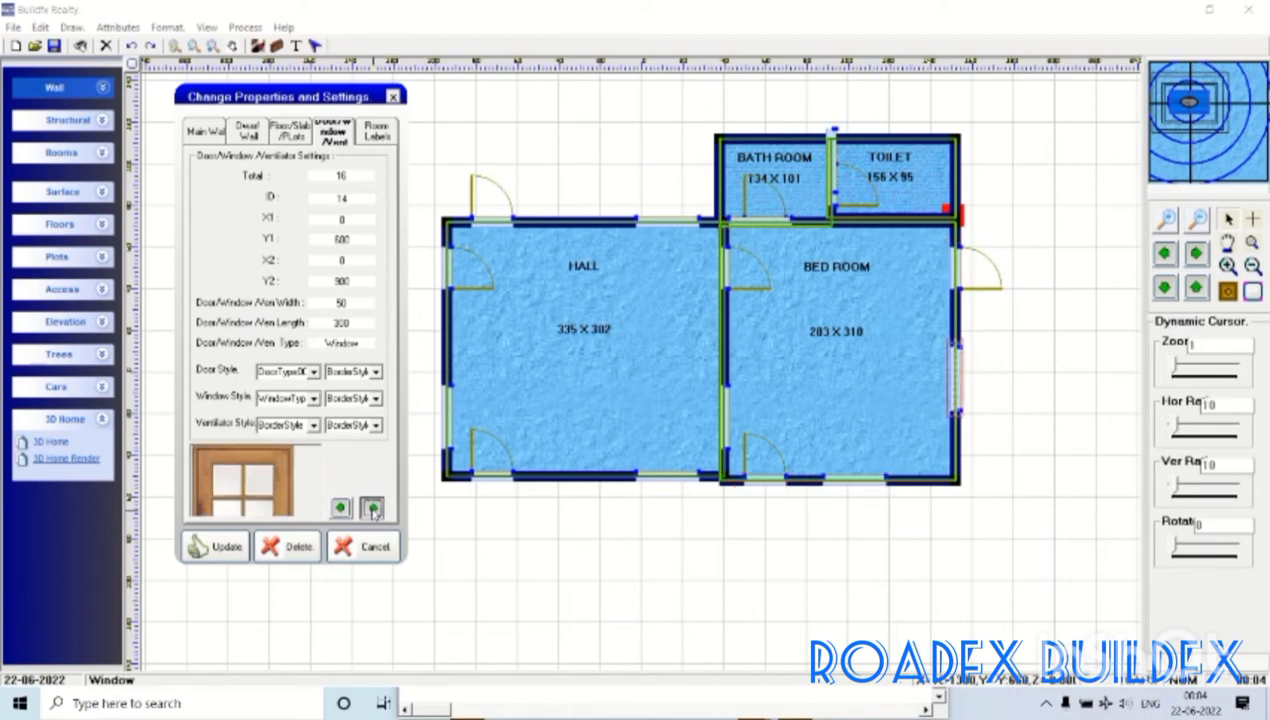
pyautogui.click(371, 509)
pyautogui.click(292, 547)
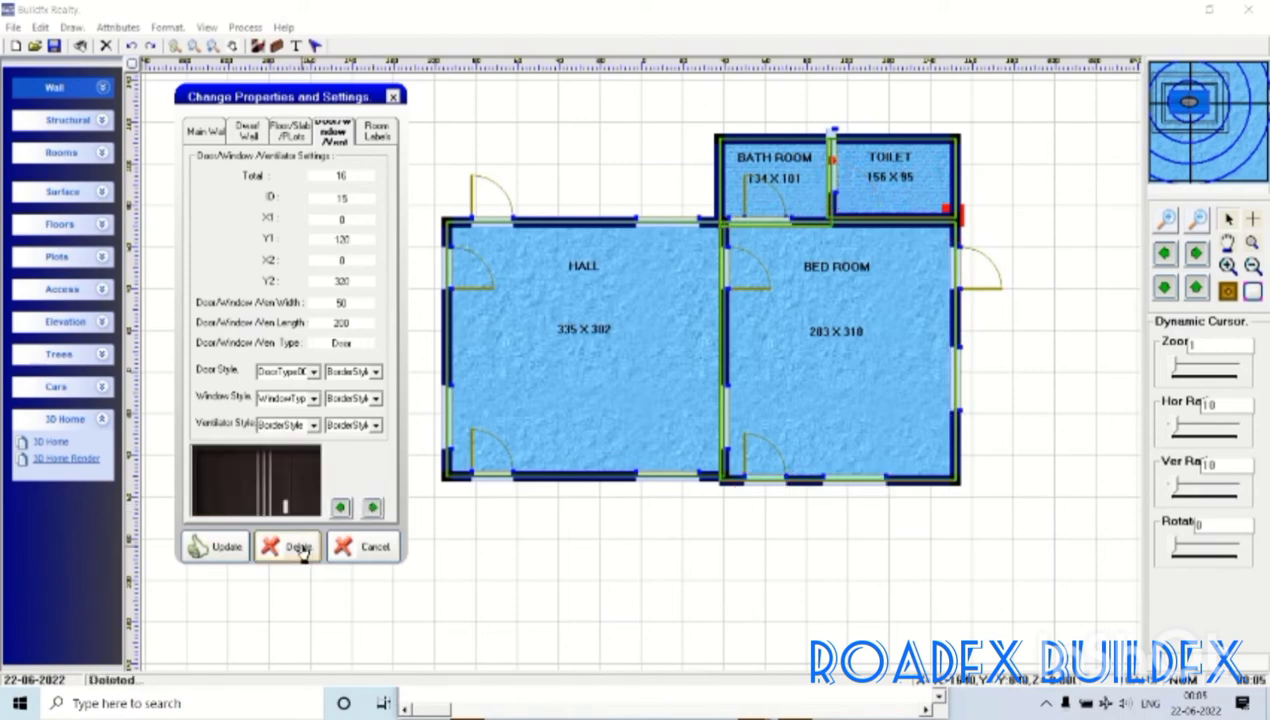
# - Delete window 6 on the Hall's left wall and close the door and window settings
pyautogui.click(372, 509)
pyautogui.click(372, 509)
pyautogui.click(372, 509)
pyautogui.click(372, 509)
pyautogui.click(372, 509)
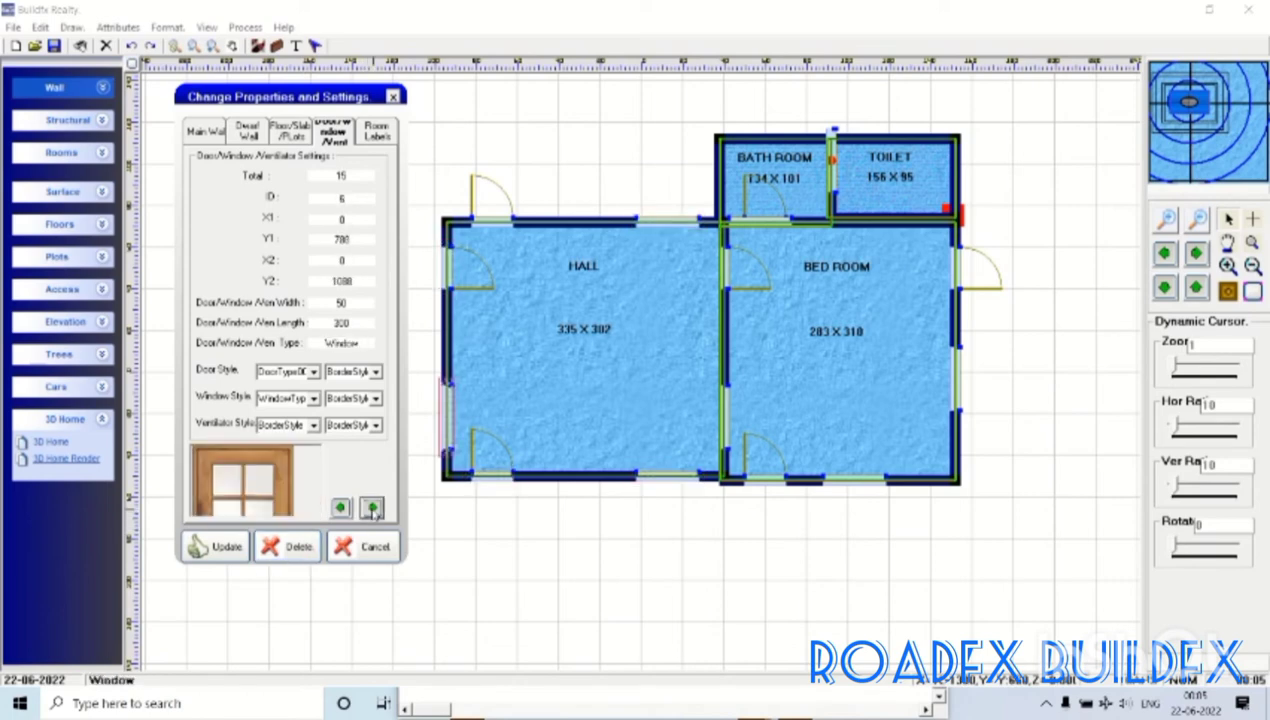
pyautogui.click(372, 509)
pyautogui.click(372, 509)
pyautogui.click(372, 509)
pyautogui.click(372, 509)
pyautogui.click(372, 509)
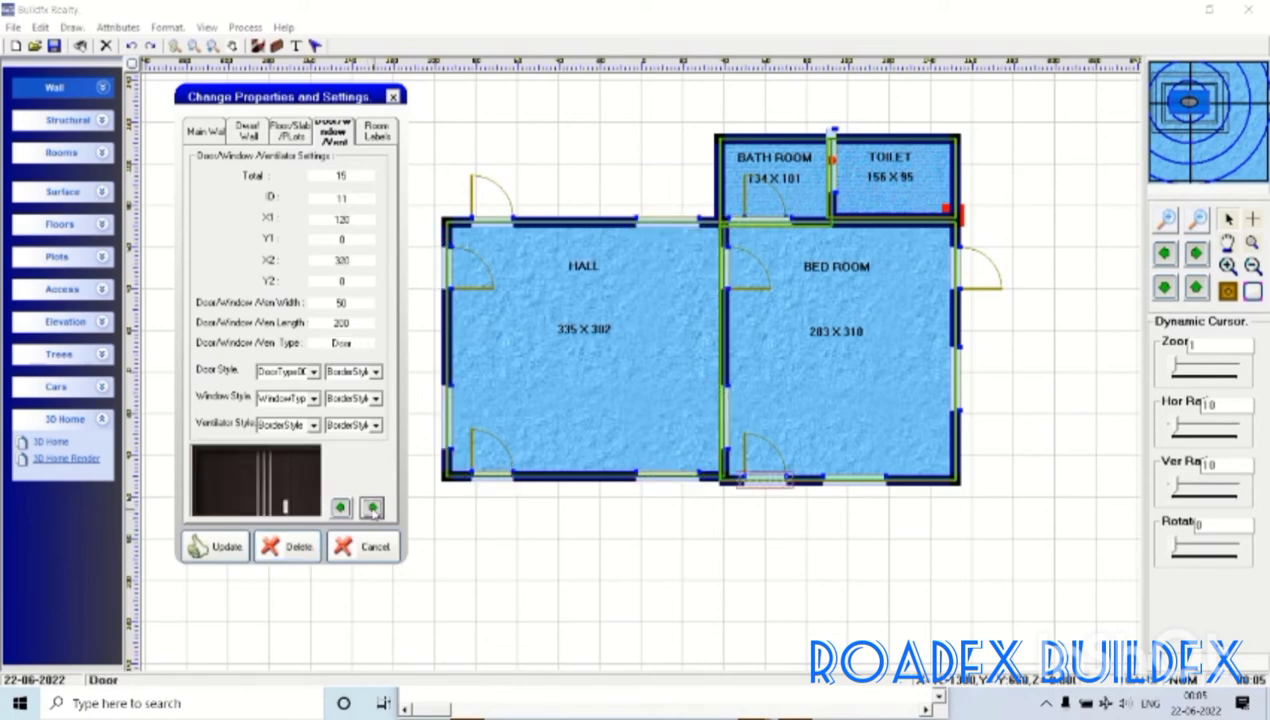
pyautogui.click(372, 509)
pyautogui.click(372, 509)
pyautogui.click(372, 509)
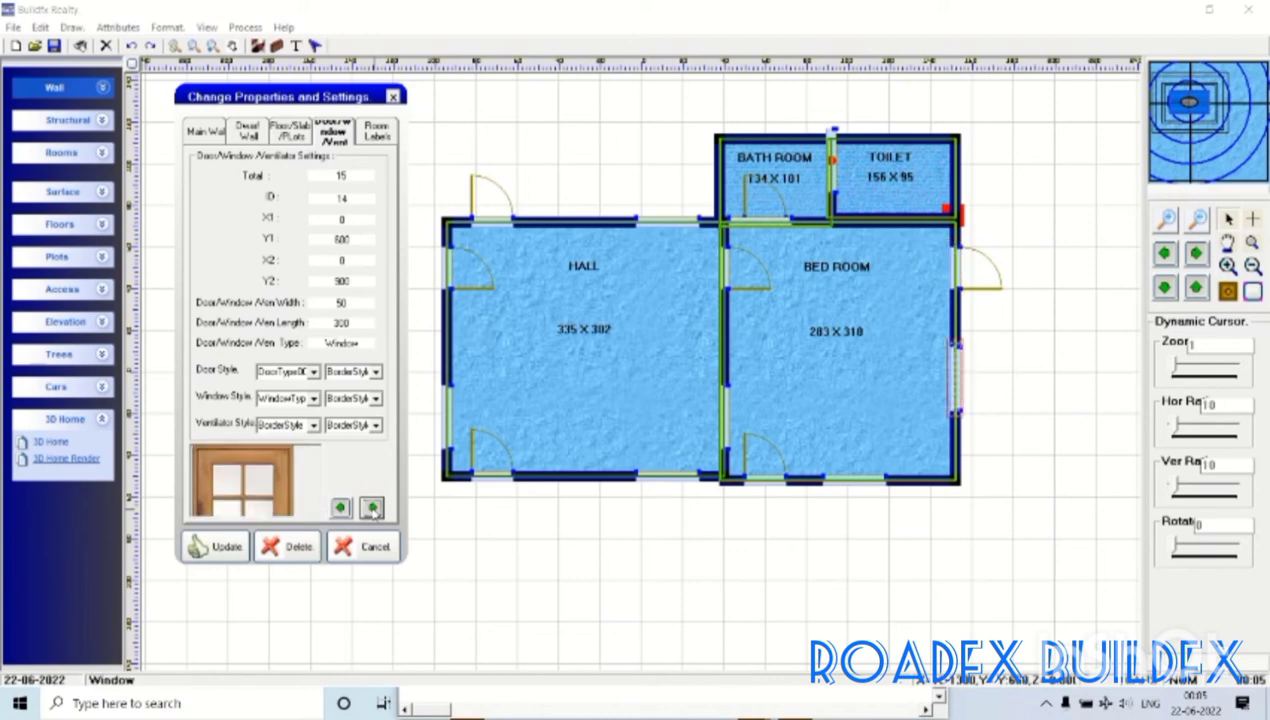
pyautogui.click(372, 509)
pyautogui.click(372, 509)
pyautogui.click(372, 509)
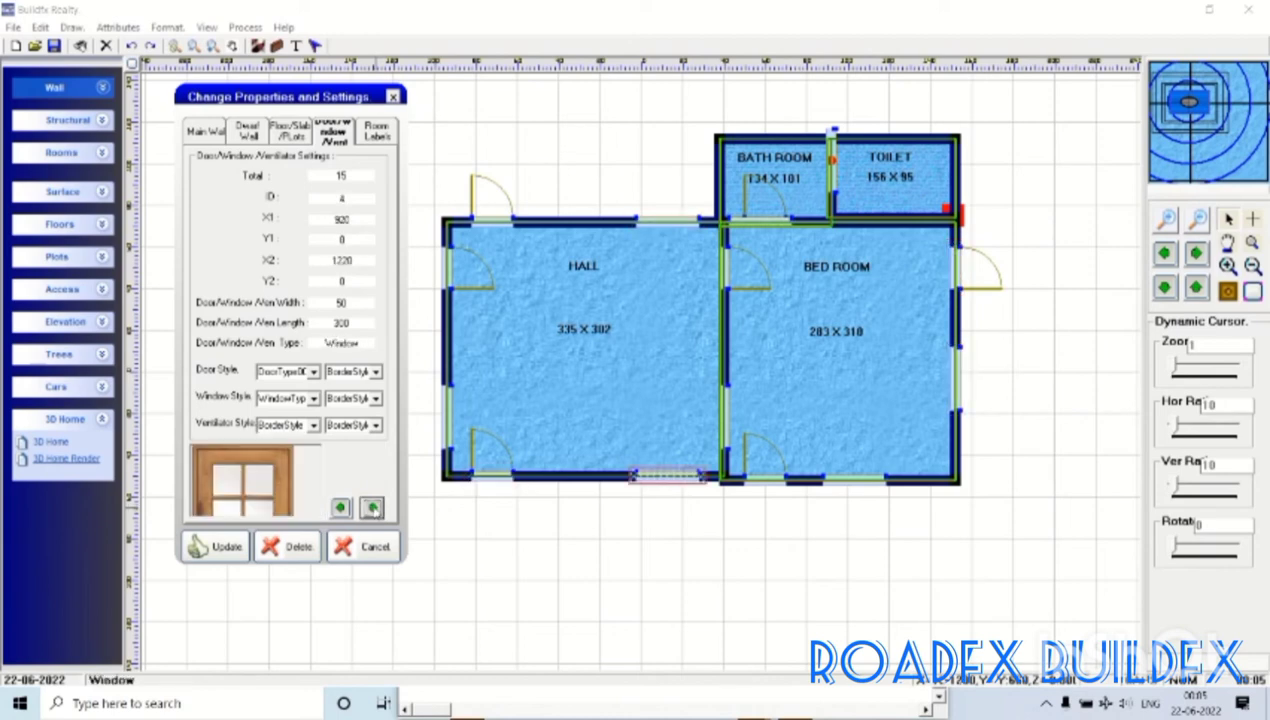
pyautogui.click(372, 509)
pyautogui.click(372, 509)
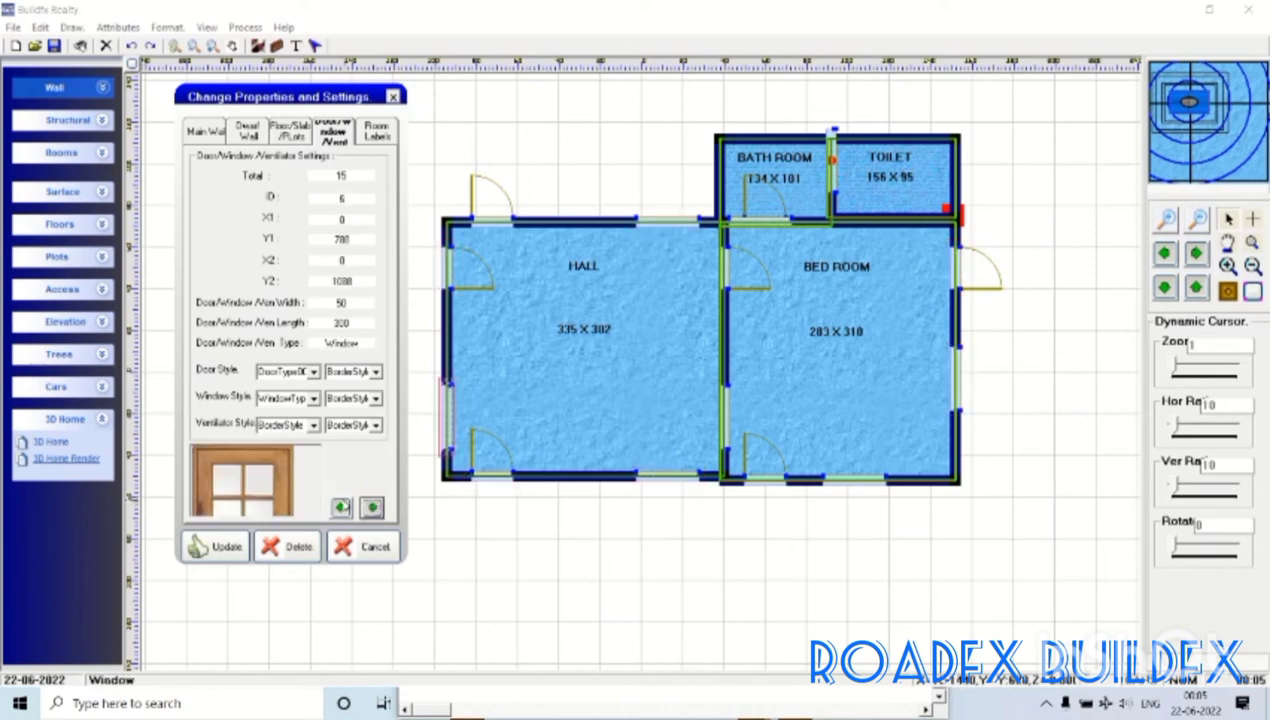
pyautogui.click(306, 545)
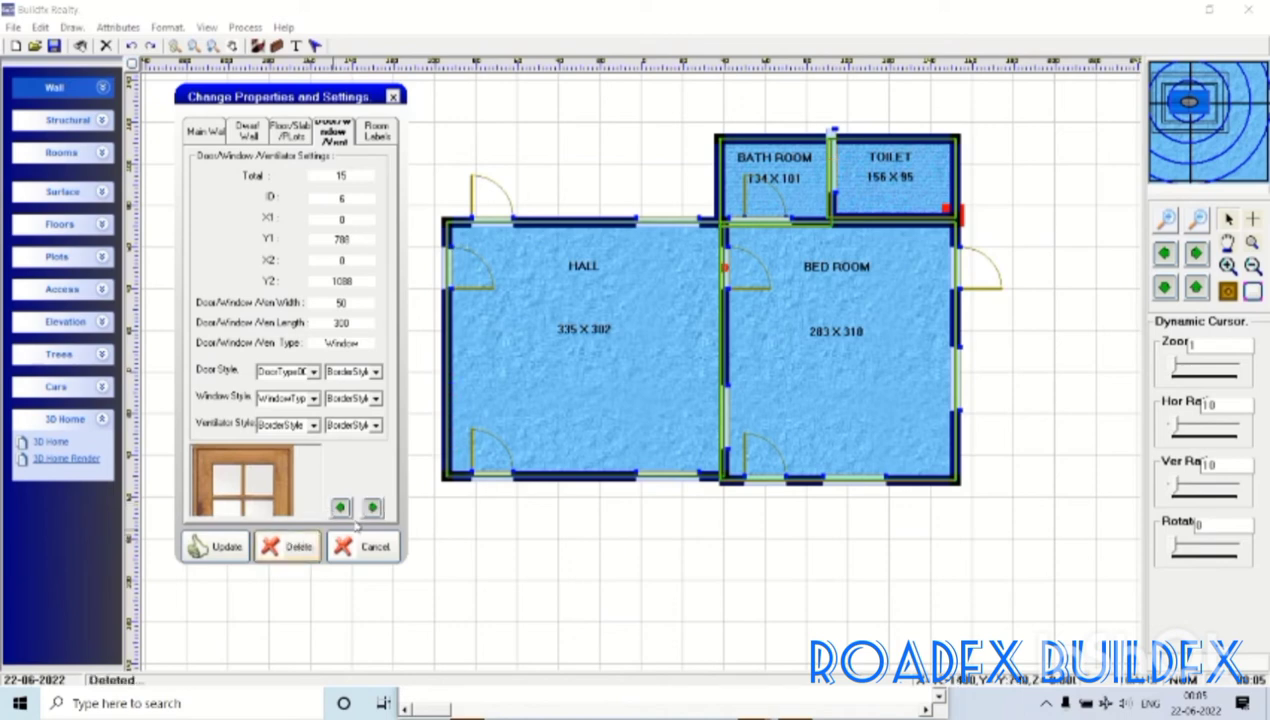
pyautogui.click(392, 97)
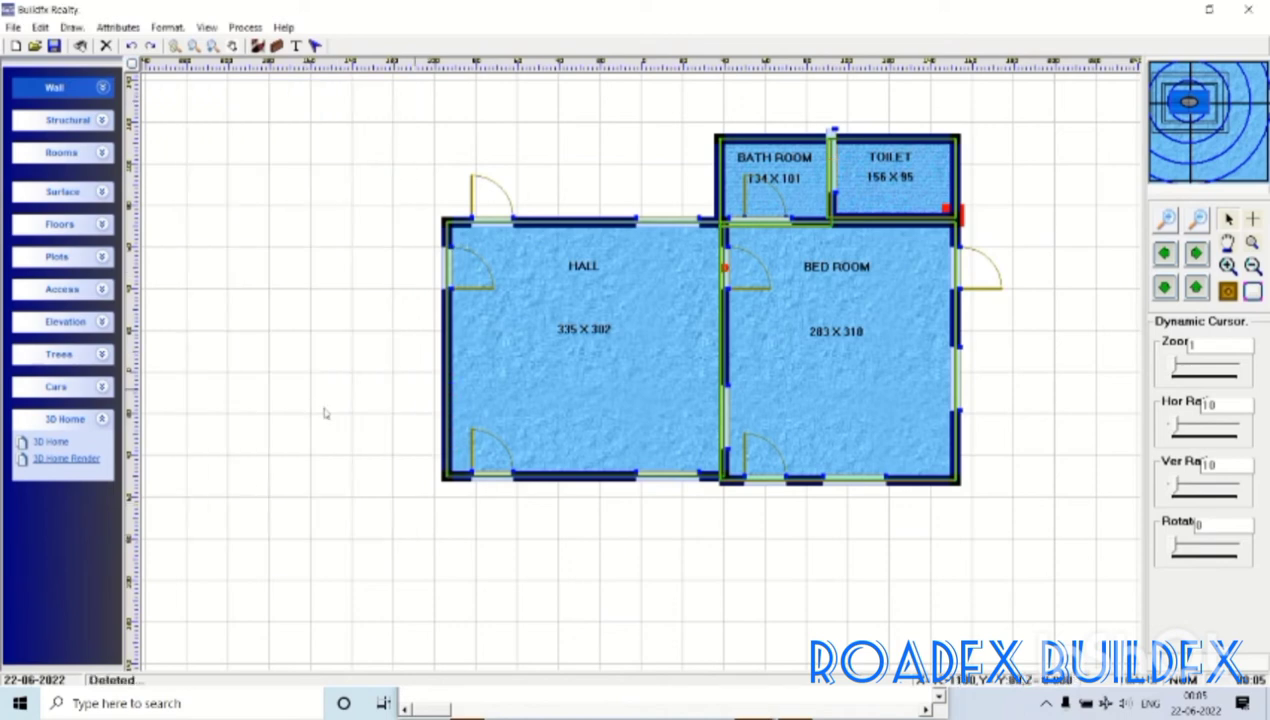
# - Expand Floors and Surface and place a new flooring slab beside the Hall
pyautogui.click(103, 228)
pyautogui.click(101, 193)
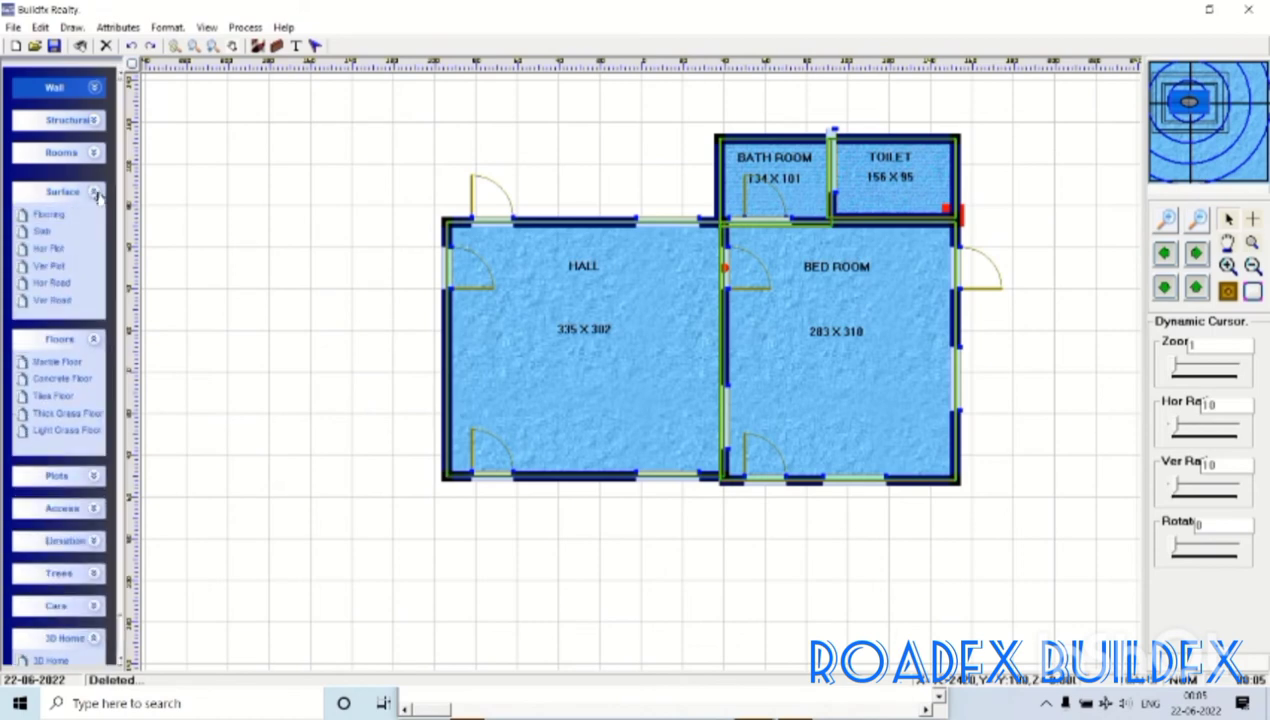
pyautogui.click(59, 222)
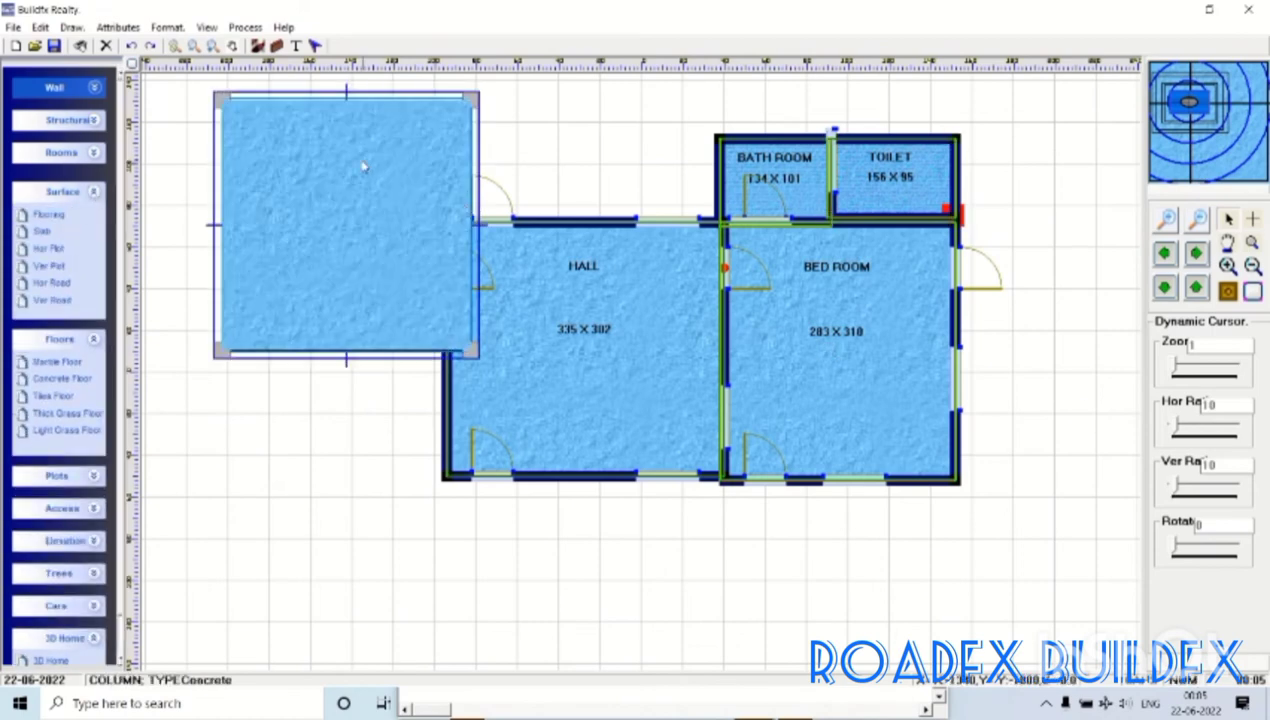
pyautogui.moveTo(363, 164); pyautogui.dragTo(375, 146)
# - In View > Options and Settings, set the Floor Style to blue tiles TYPE011
pyautogui.click(206, 27)
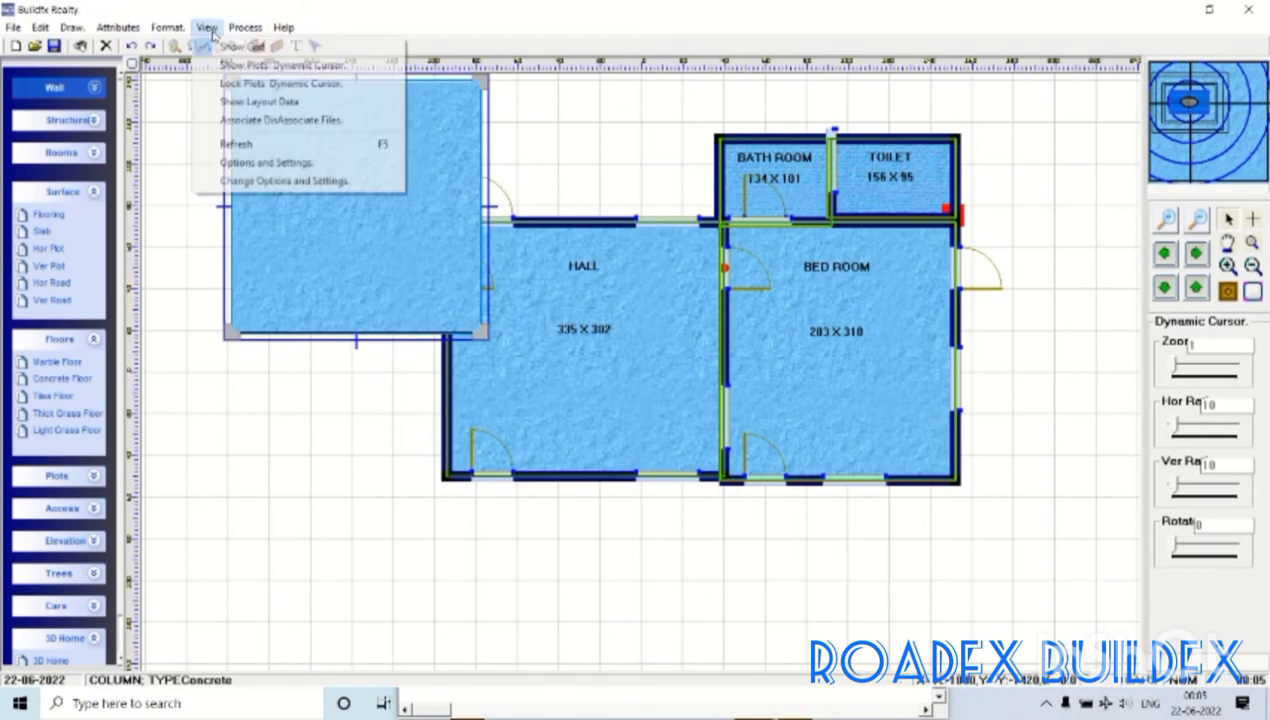
pyautogui.click(256, 180)
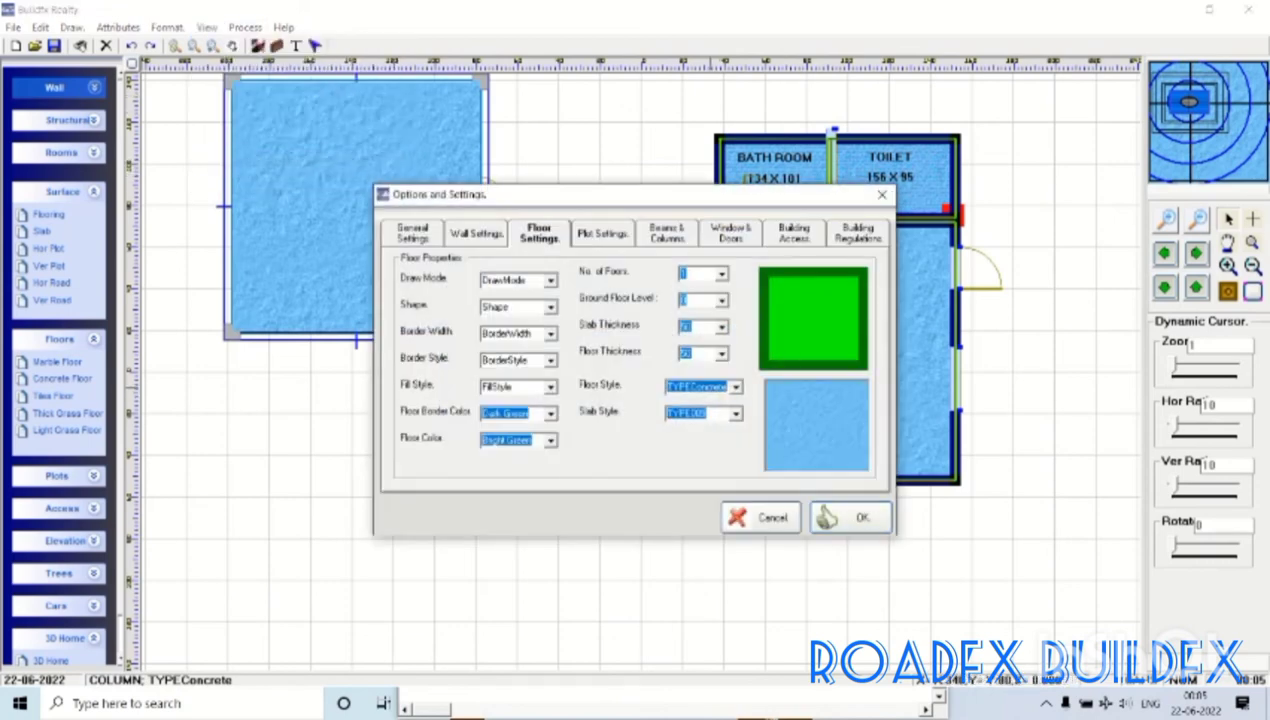
pyautogui.press('Down')
pyautogui.press('Down')
pyautogui.press('Down')
pyautogui.press('Down')
pyautogui.press('Down')
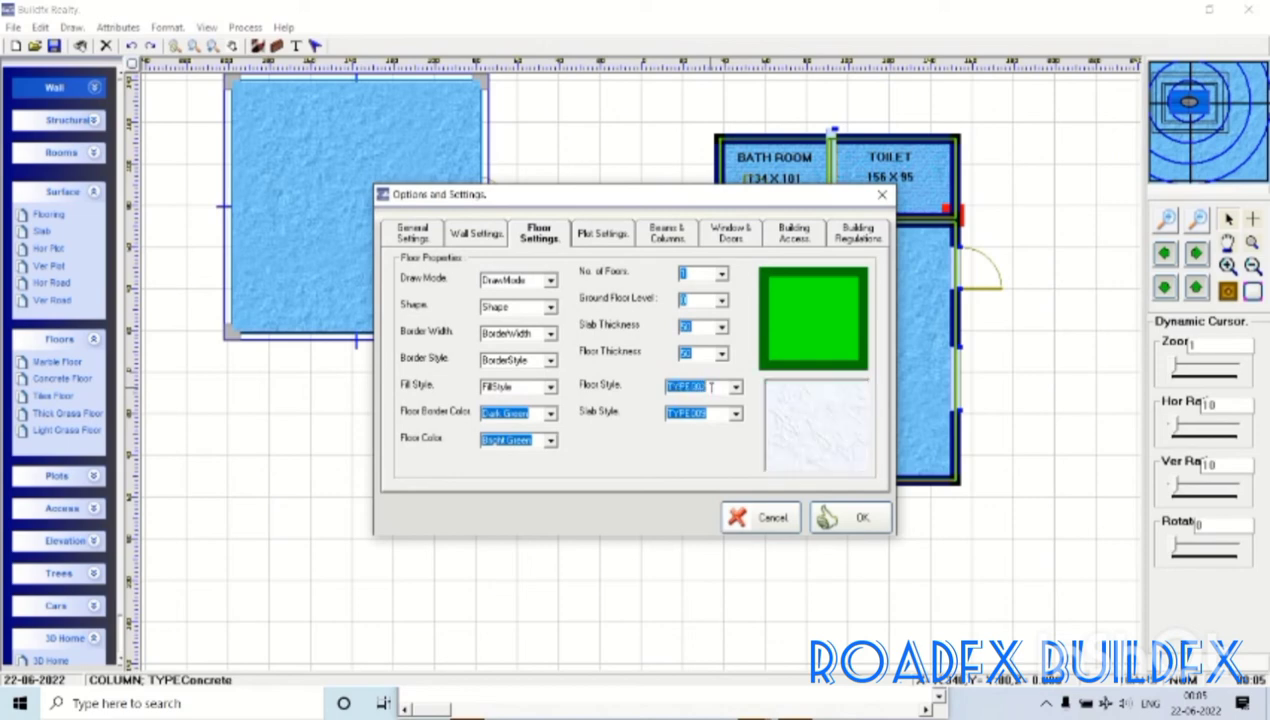
pyautogui.press('Down')
pyautogui.press('Down')
pyautogui.press('Down')
pyautogui.press('Down')
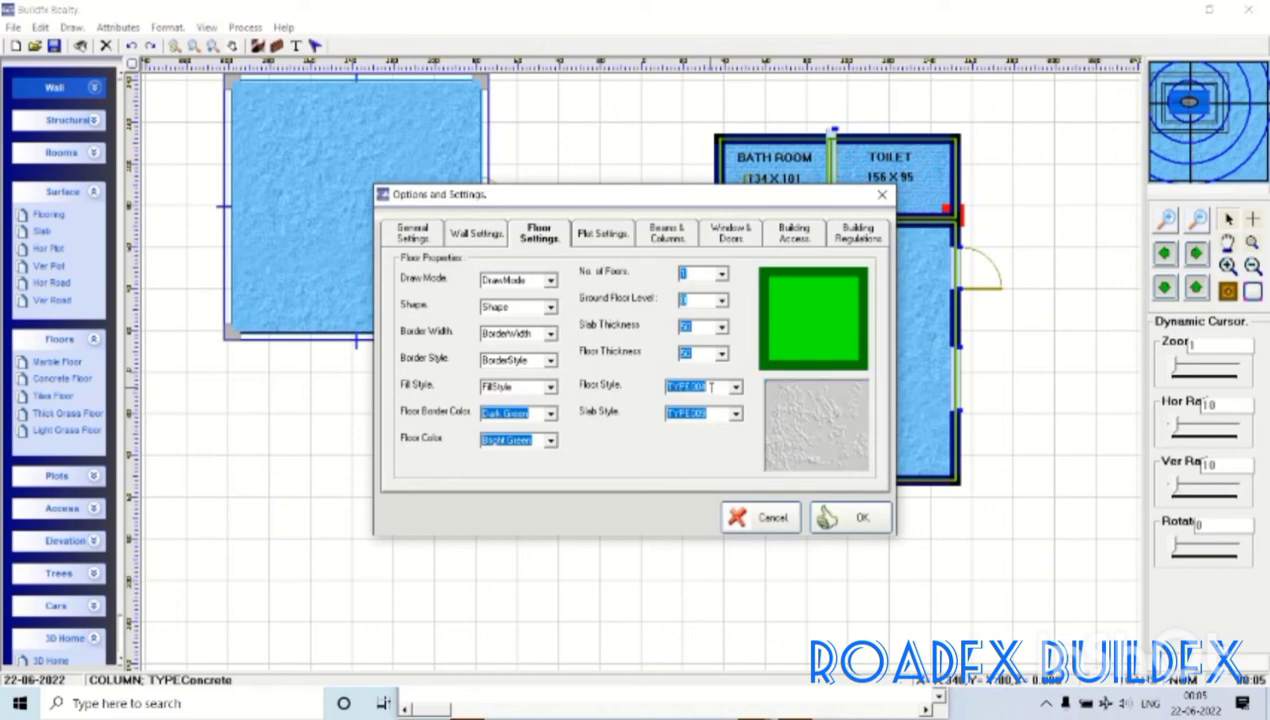
pyautogui.press('Down')
pyautogui.press('Down')
pyautogui.press('Down')
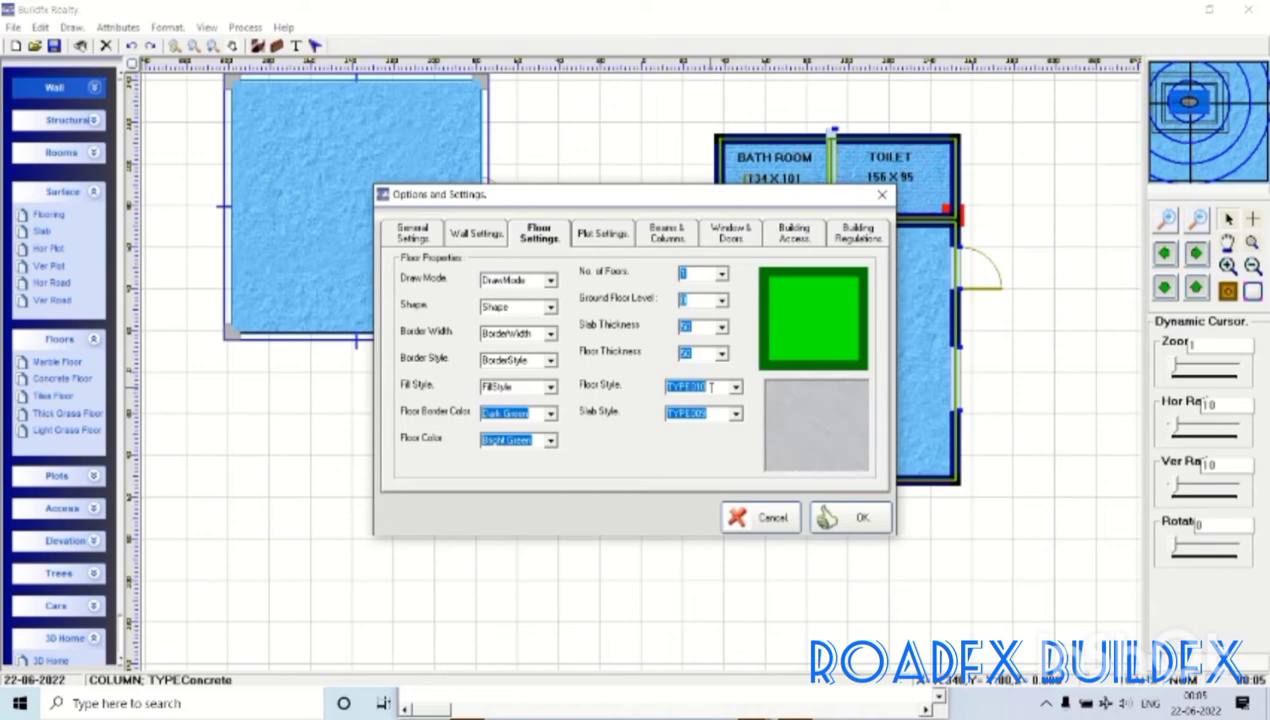
pyautogui.press('Down')
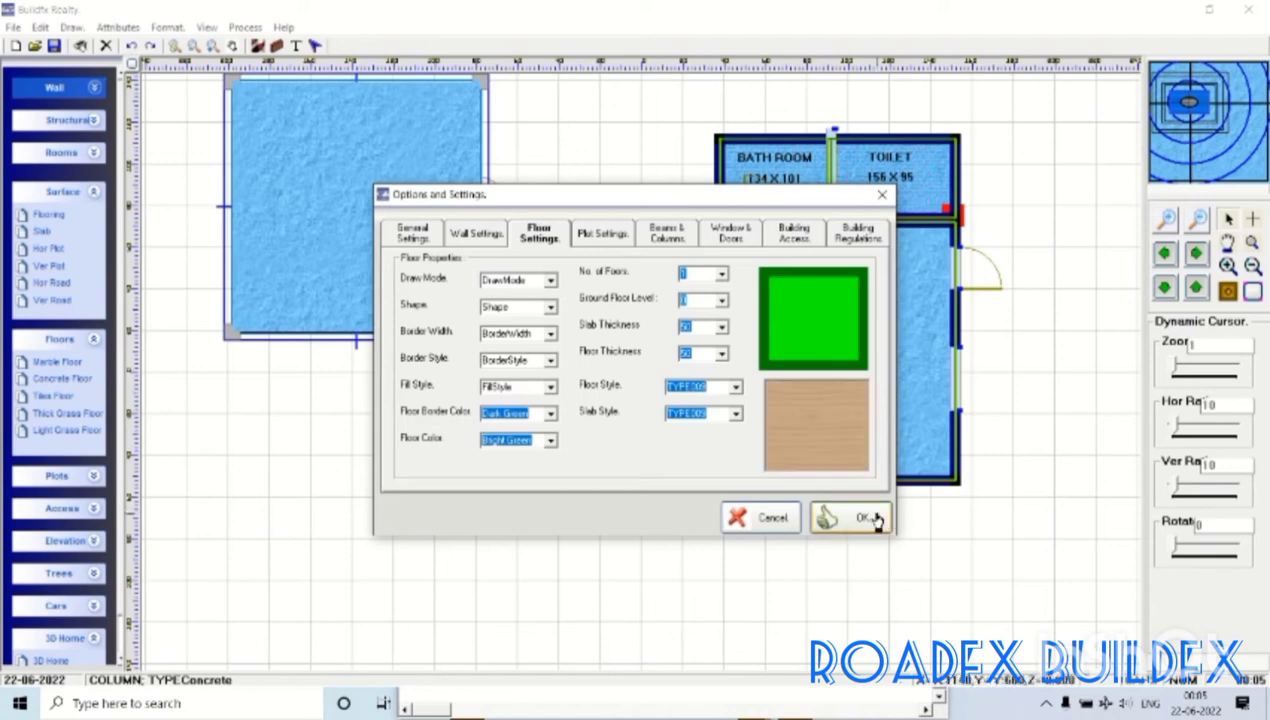
pyautogui.click(712, 388)
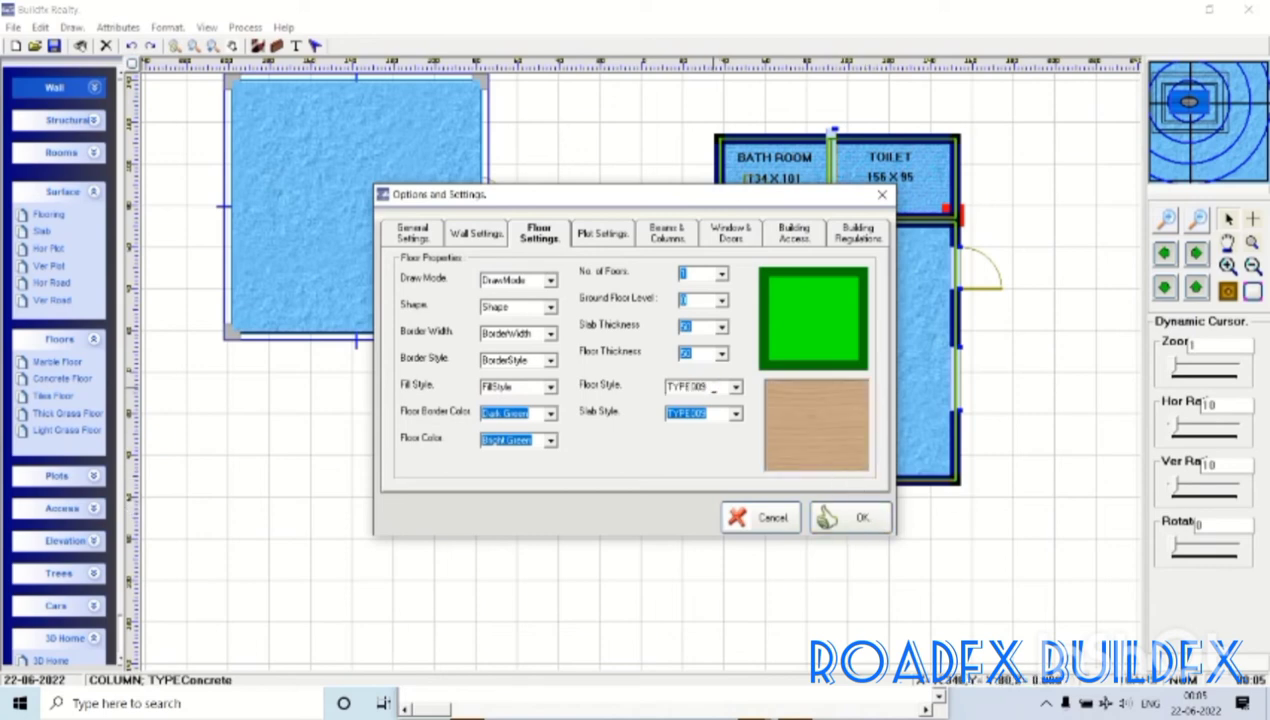
pyautogui.press('Down')
pyautogui.press('Down')
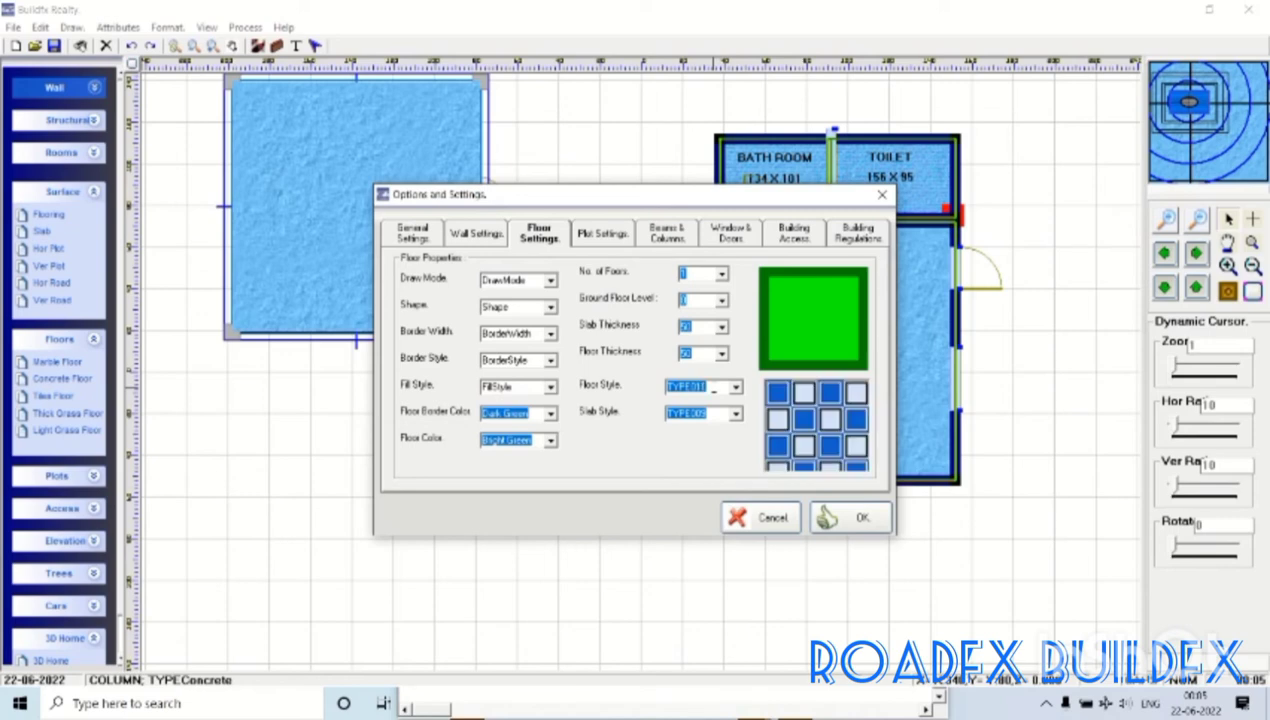
pyautogui.press('Down')
# - Apply TYPE011 and stretch the tiled slab to 857 x 566 under the whole plan
pyautogui.click(845, 517)
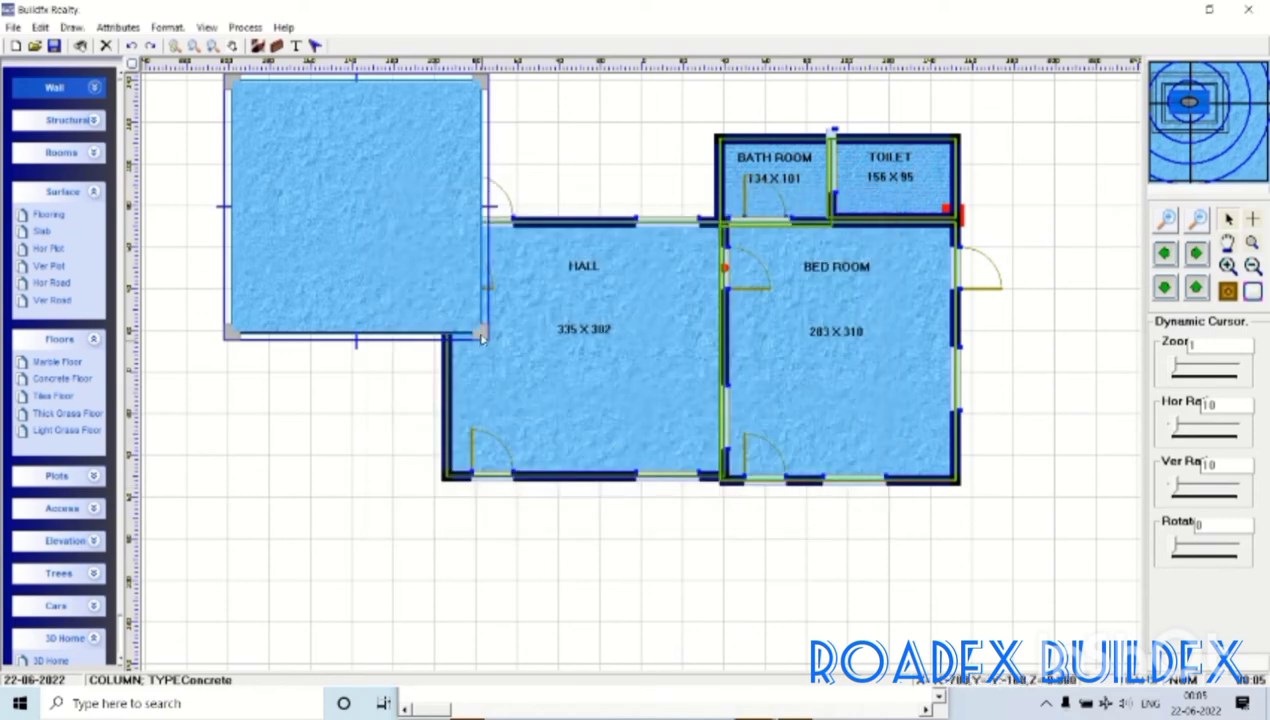
pyautogui.moveTo(481, 338); pyautogui.dragTo(545, 290)
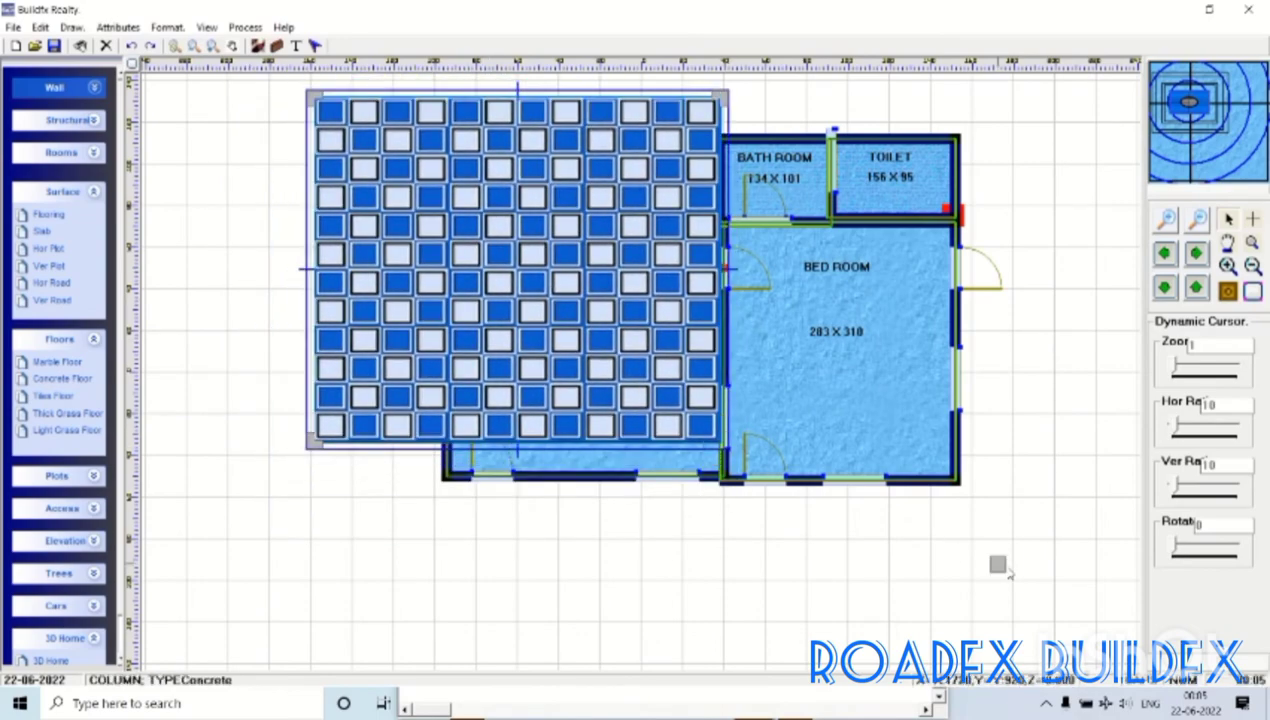
pyautogui.moveTo(724, 448); pyautogui.dragTo(1024, 572)
pyautogui.doubleClick(975, 498)
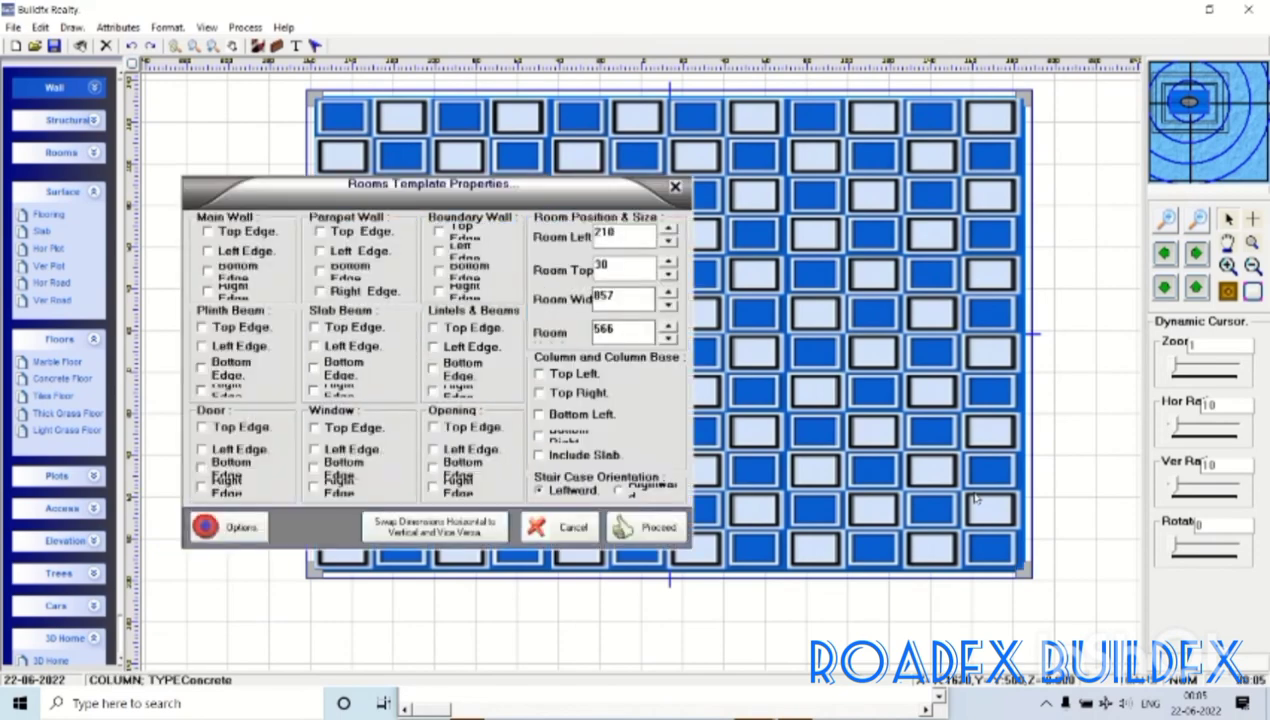
pyautogui.click(650, 528)
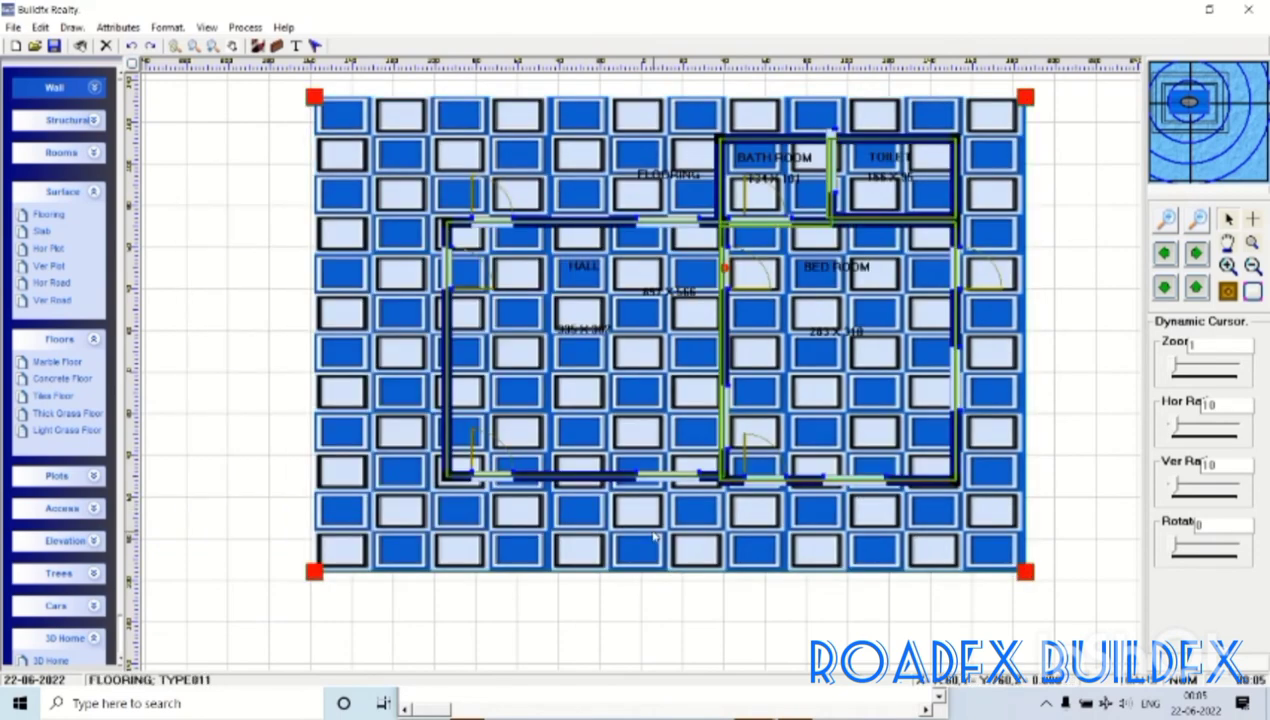
pyautogui.click(1086, 405)
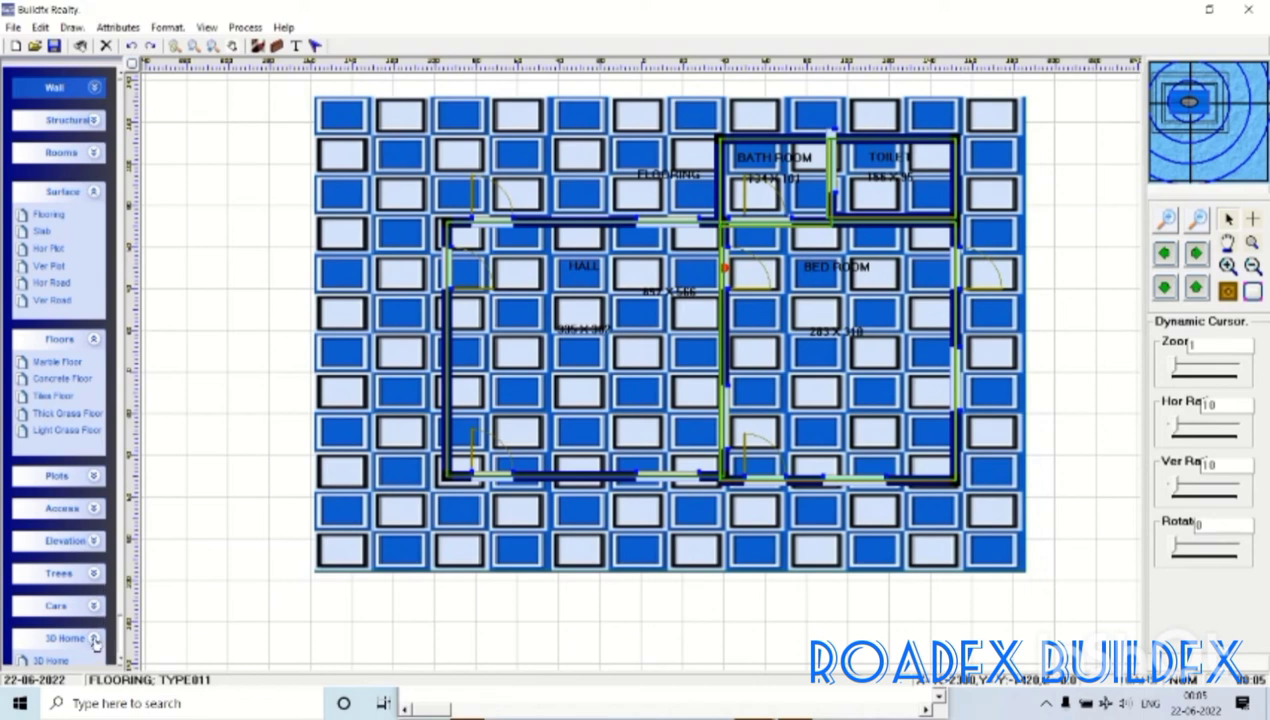
# - Open 3D Home with Plan Based Texture on and Solid only off, and render the textured building
pyautogui.click(93, 192)
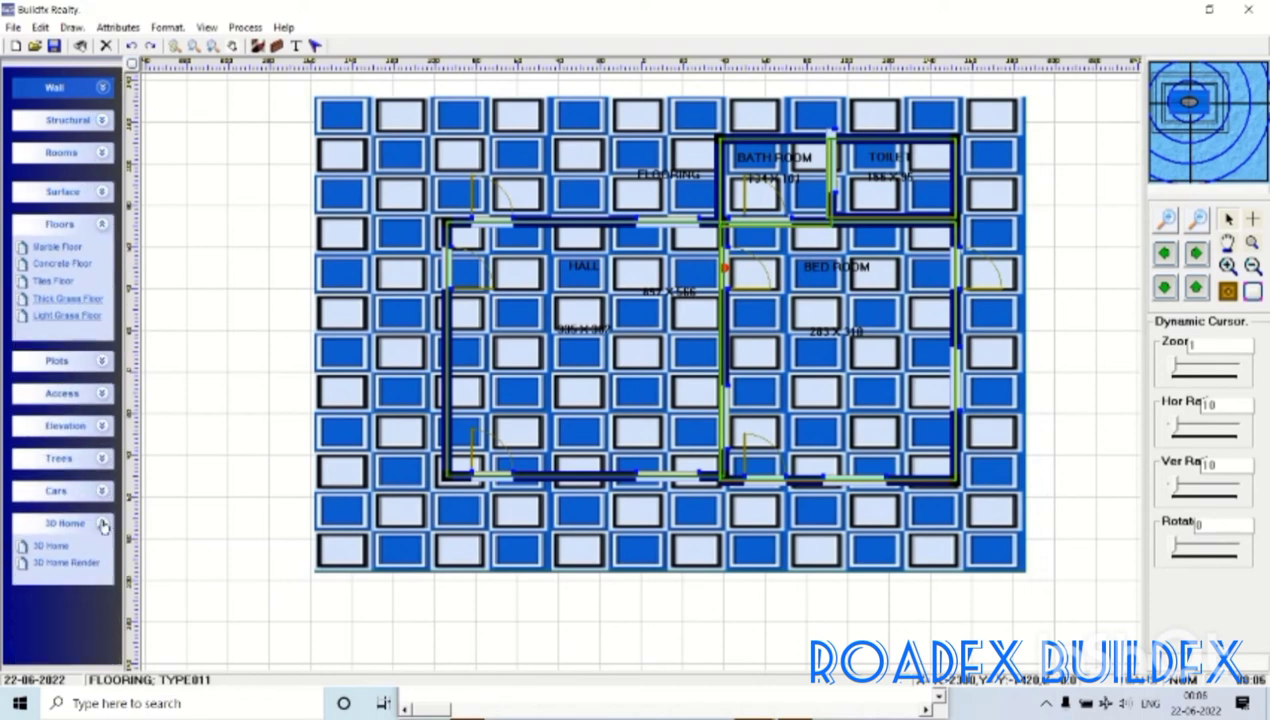
pyautogui.click(103, 525)
pyautogui.click(55, 549)
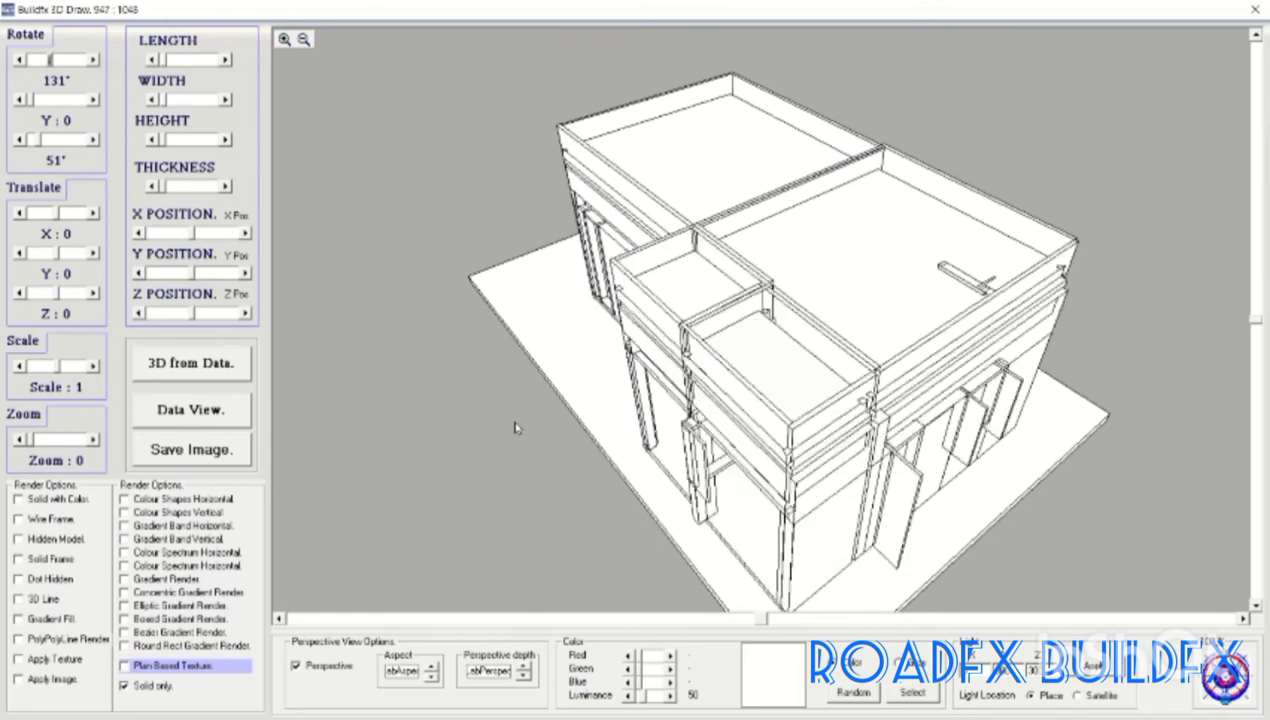
pyautogui.click(143, 665)
pyautogui.click(138, 686)
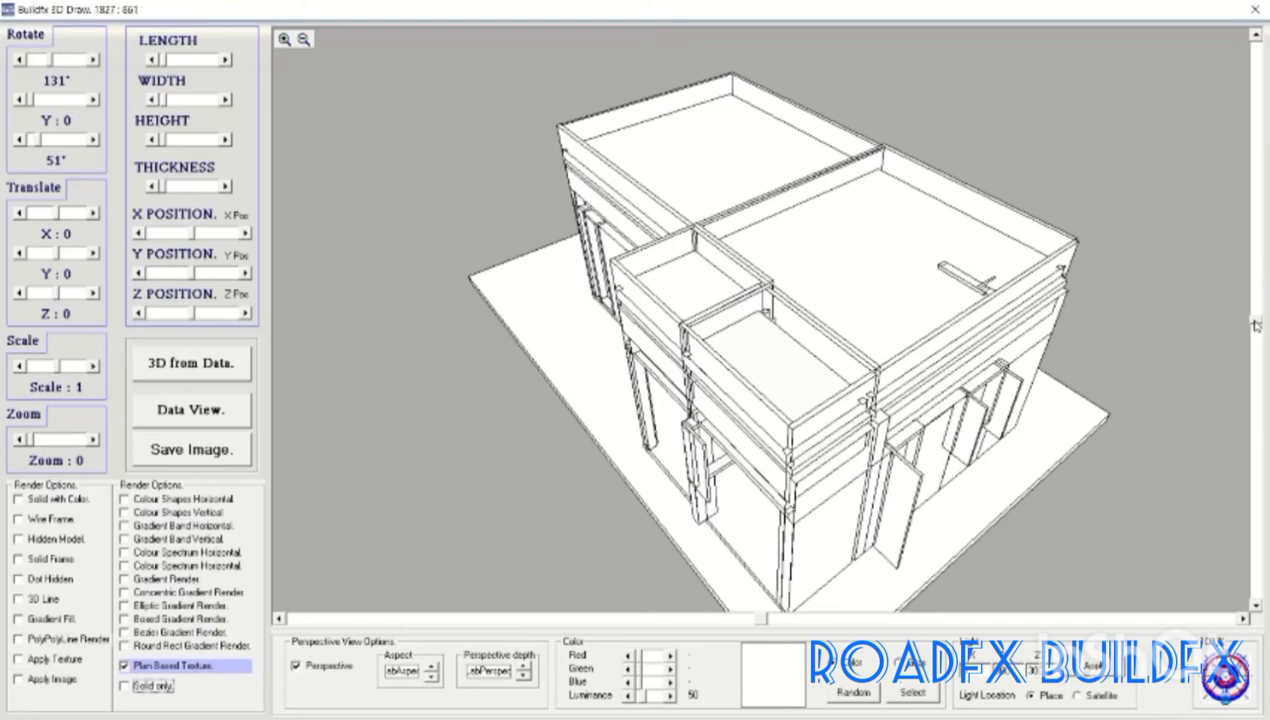
pyautogui.moveTo(1255, 325); pyautogui.dragTo(1251, 348)
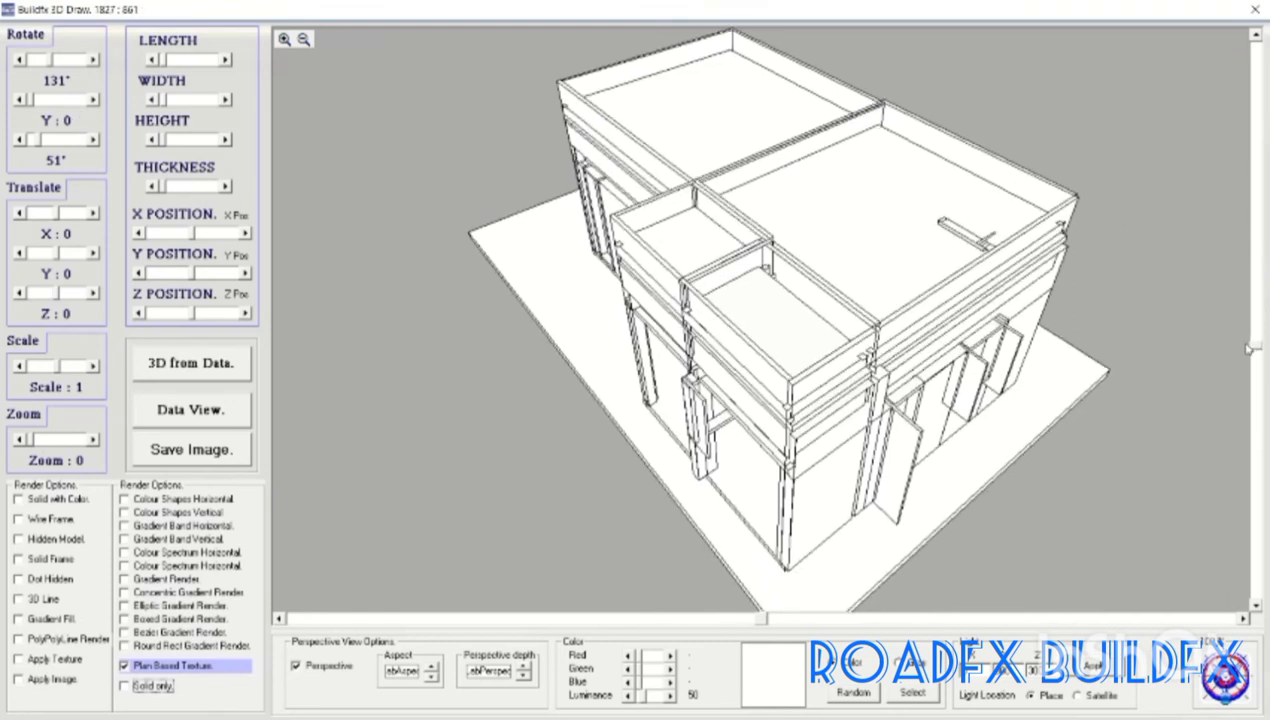
pyautogui.click(40, 143)
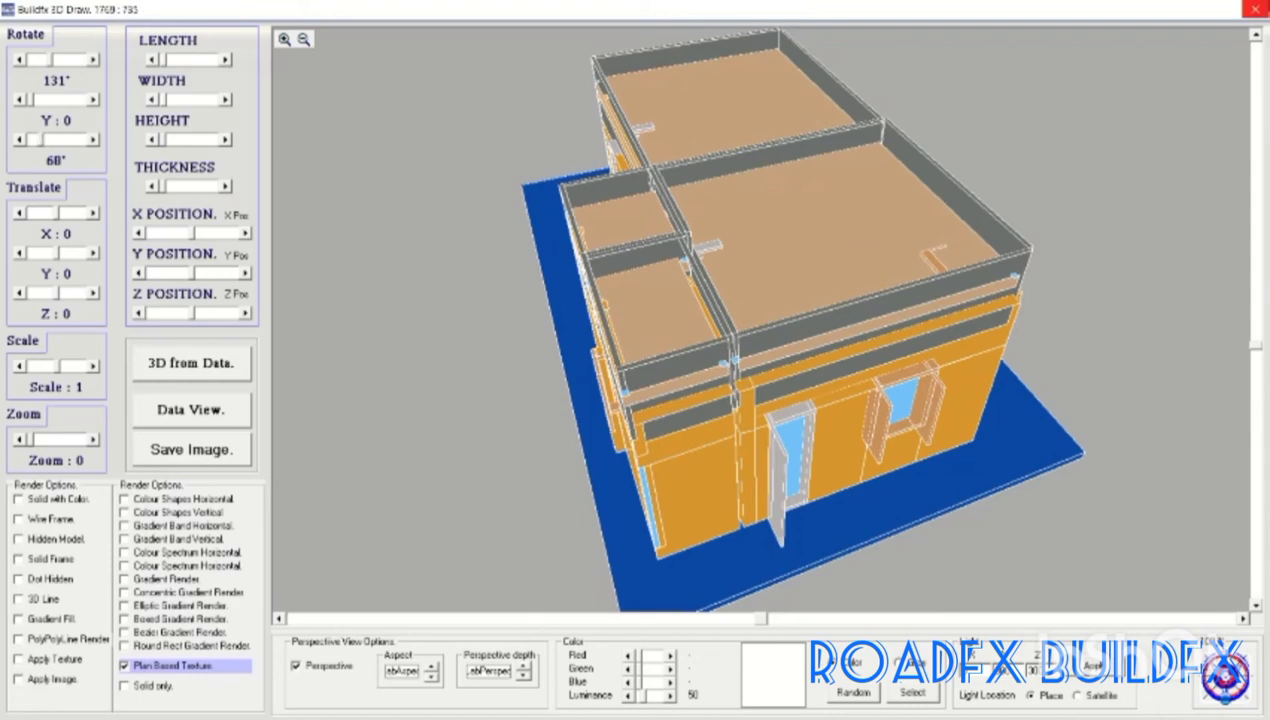
# - Close the 3D view, reopen it briefly, then close it to return to the tiled plan
pyautogui.click(1256, 10)
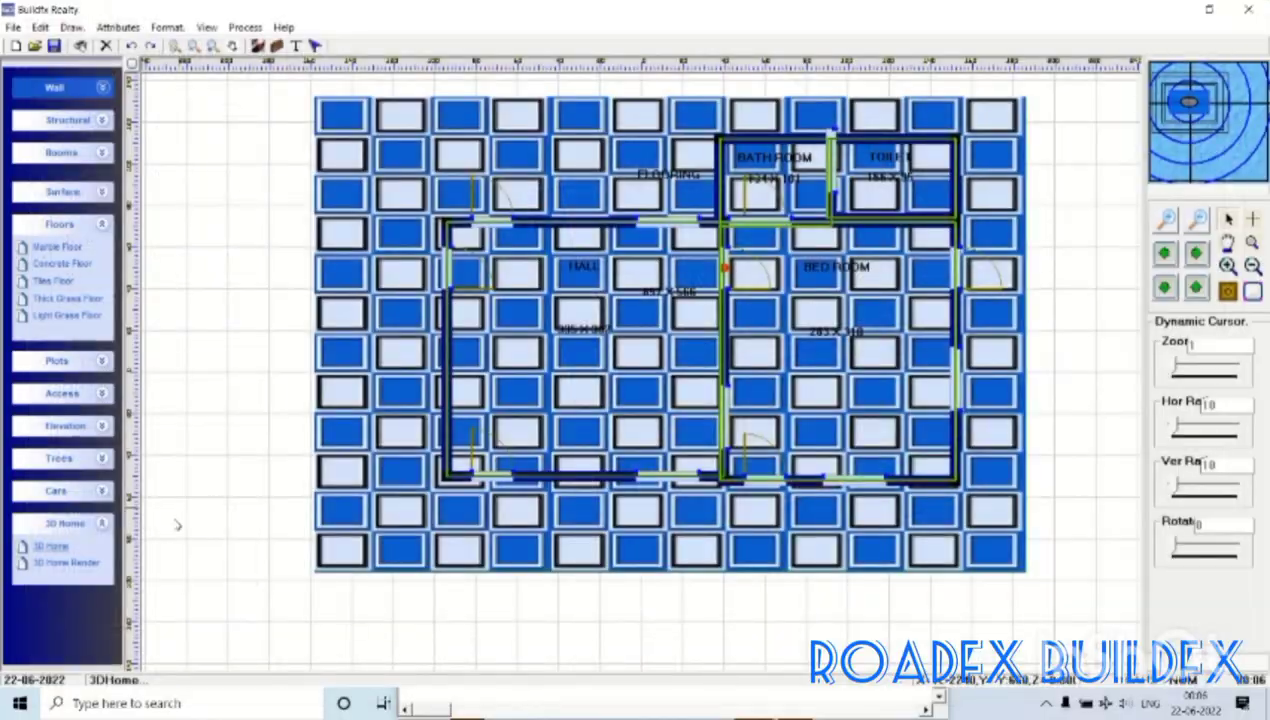
pyautogui.click(92, 564)
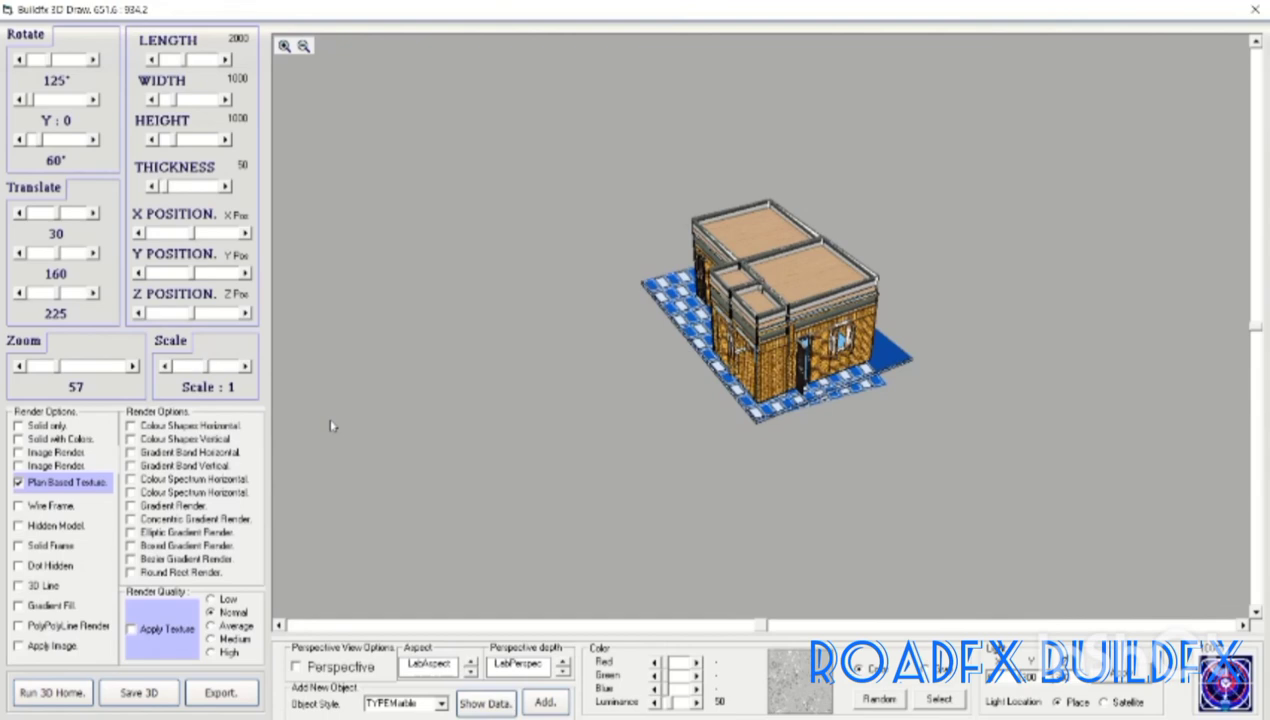
pyautogui.scroll(2, 333, 426)
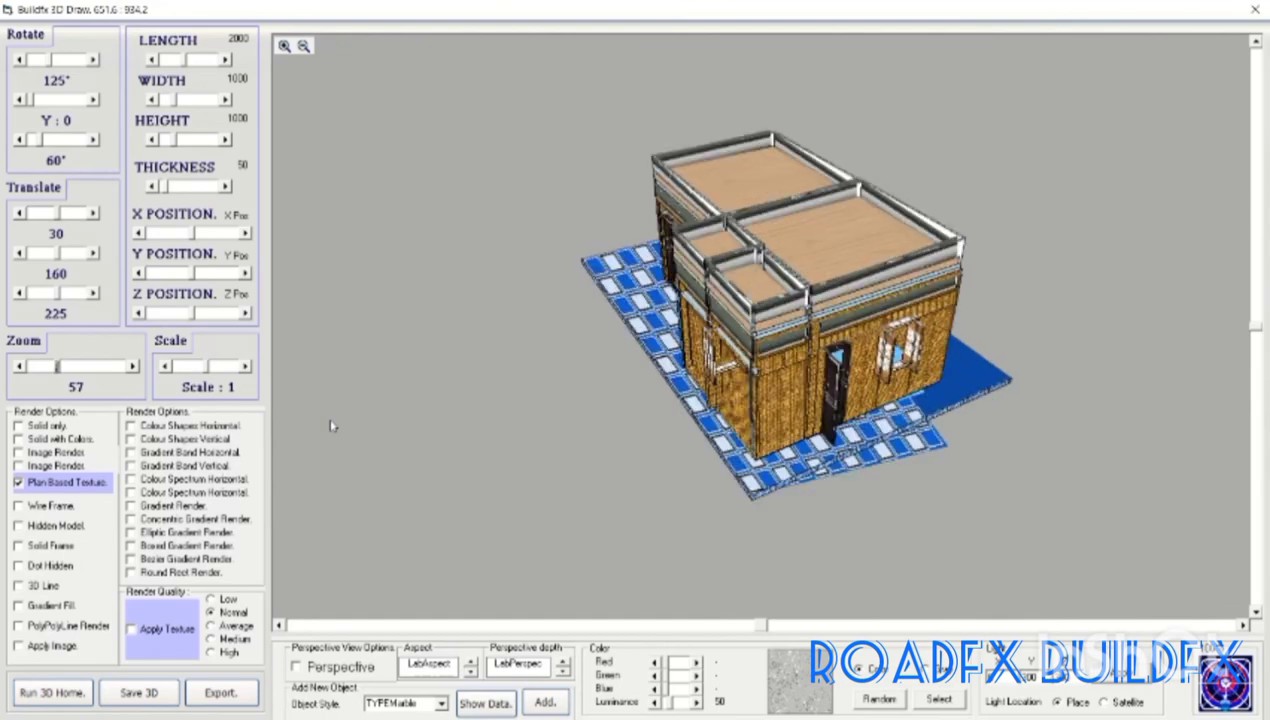
pyautogui.click(1254, 12)
# - Set the building's number of floors to 3 in Options and Settings
pyautogui.click(207, 27)
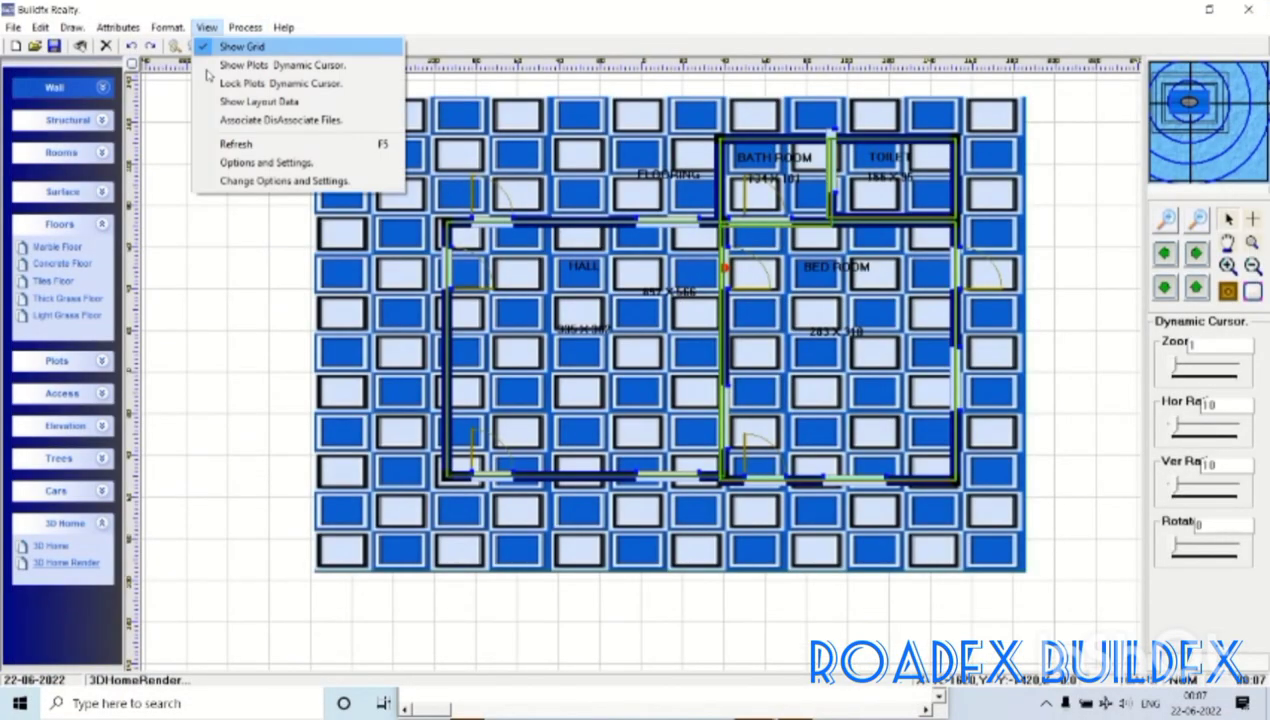
pyautogui.click(232, 163)
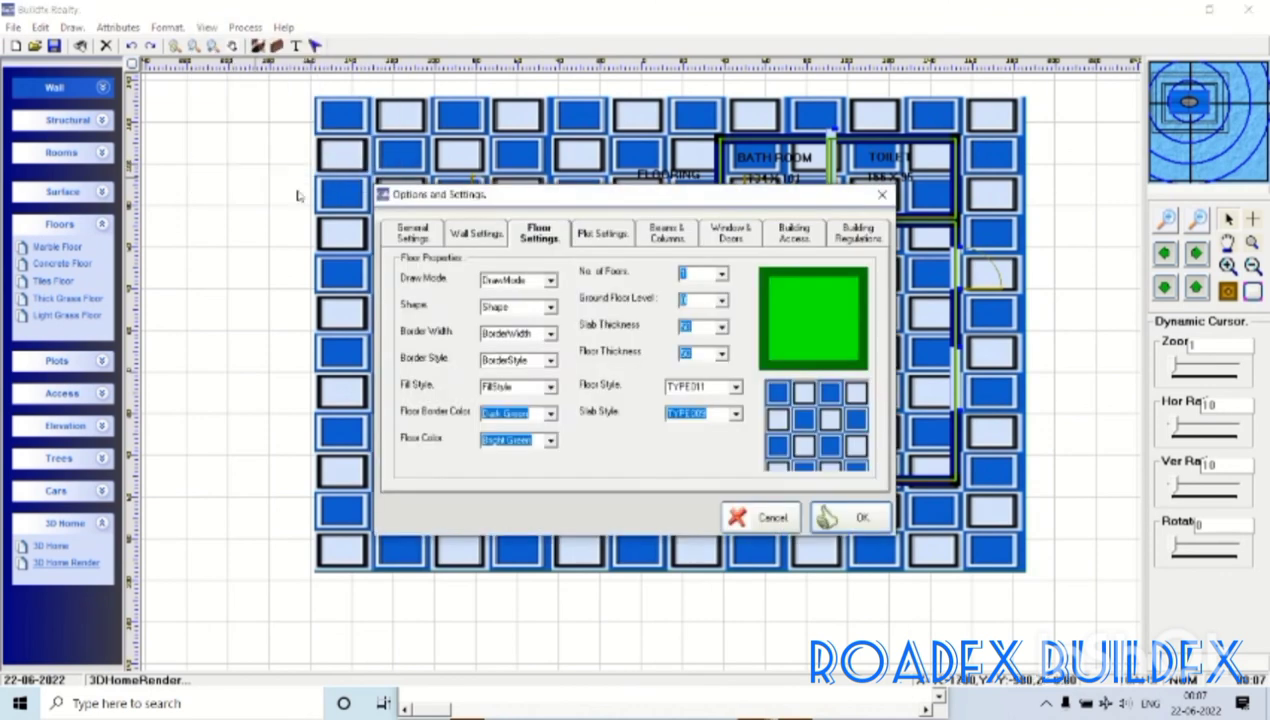
pyautogui.click(721, 276)
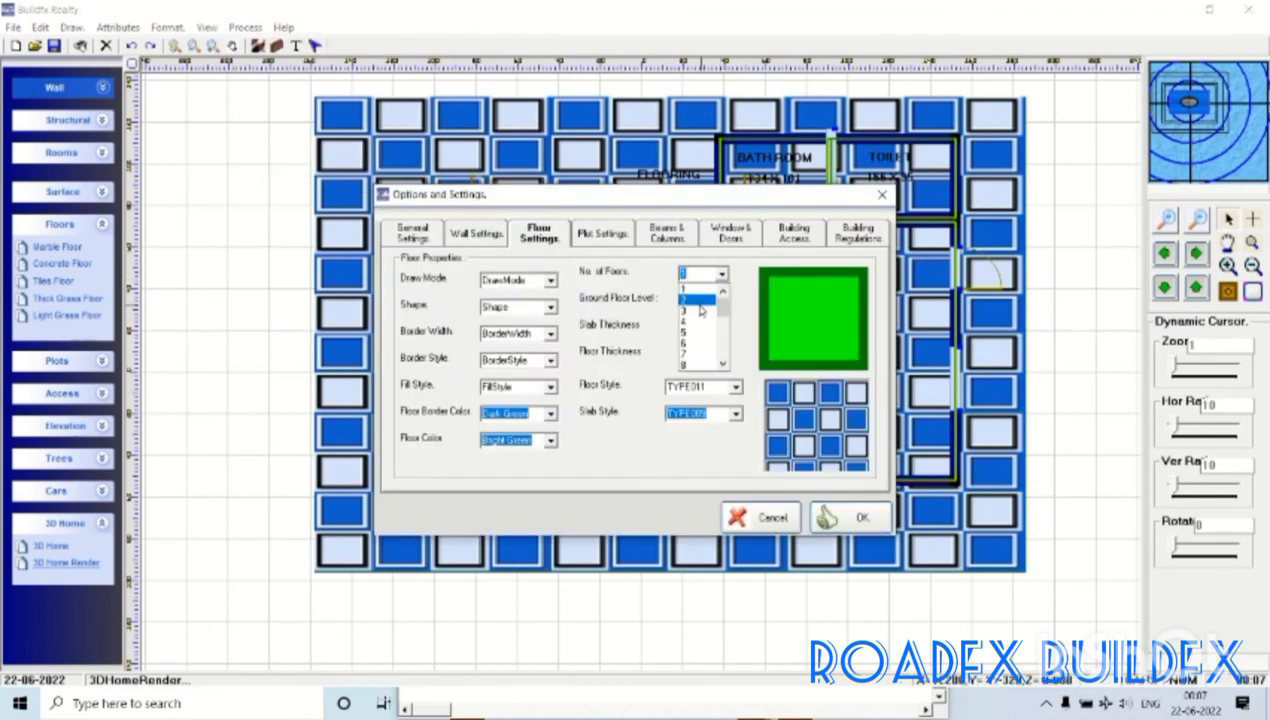
pyautogui.click(690, 276)
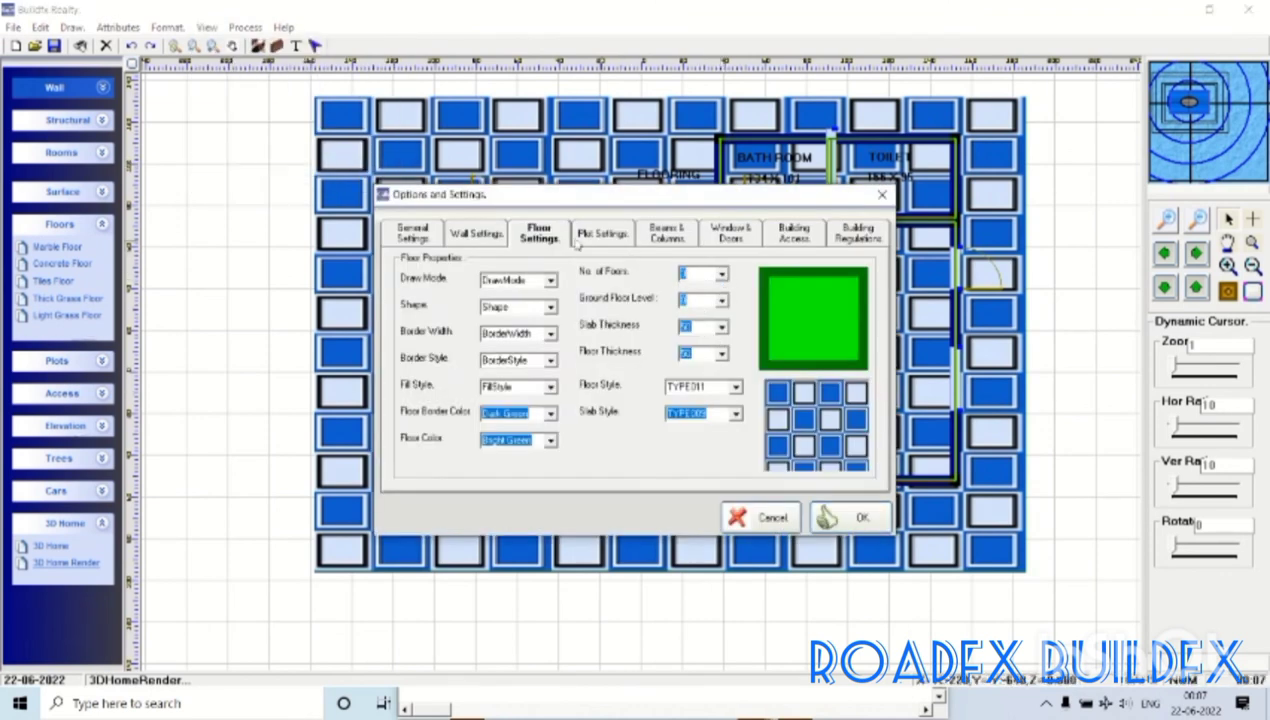
# - Set main wall style to Type026 and parapet wall style to red brick, then apply
pyautogui.click(480, 234)
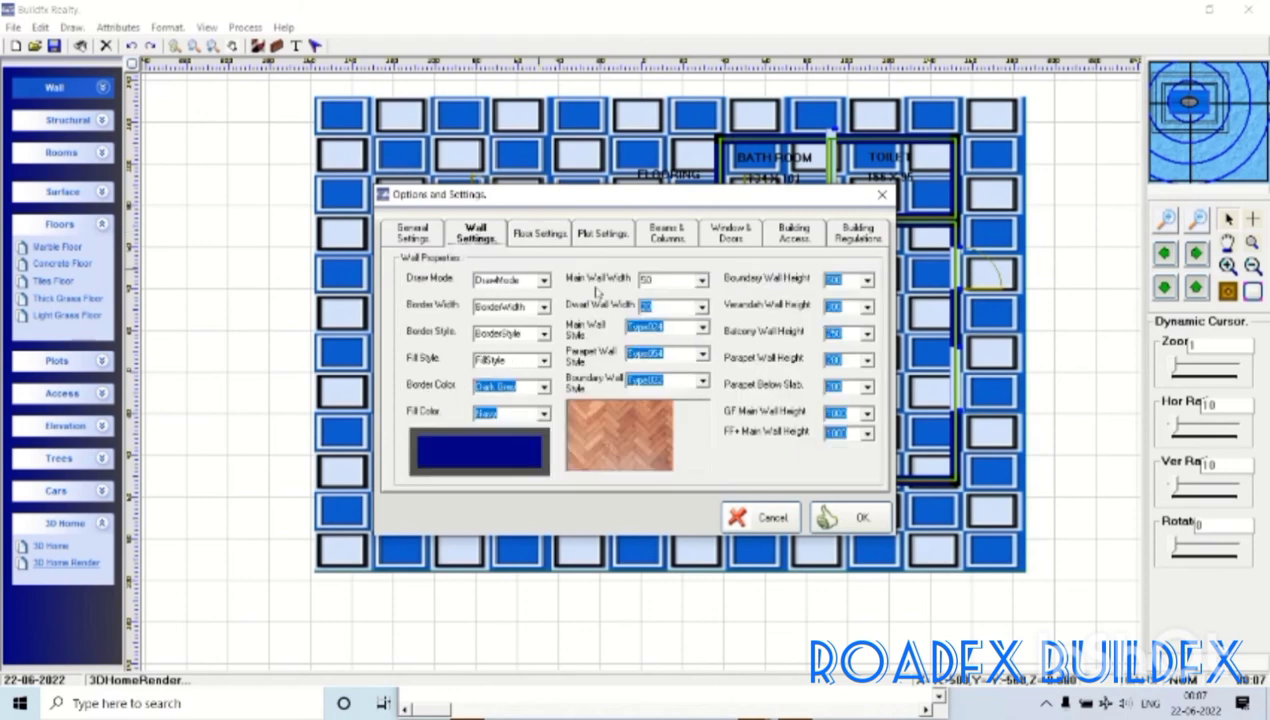
pyautogui.click(688, 327)
pyautogui.scroll(-1, 688, 327)
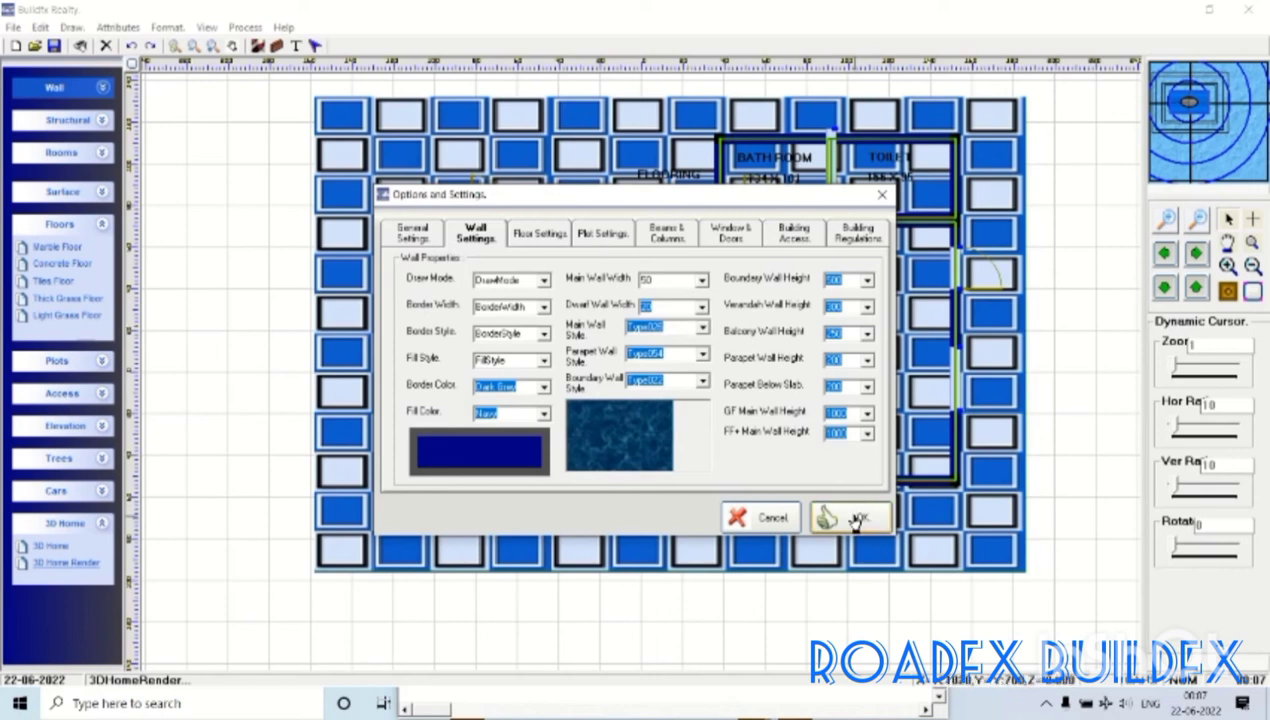
pyautogui.click(669, 355)
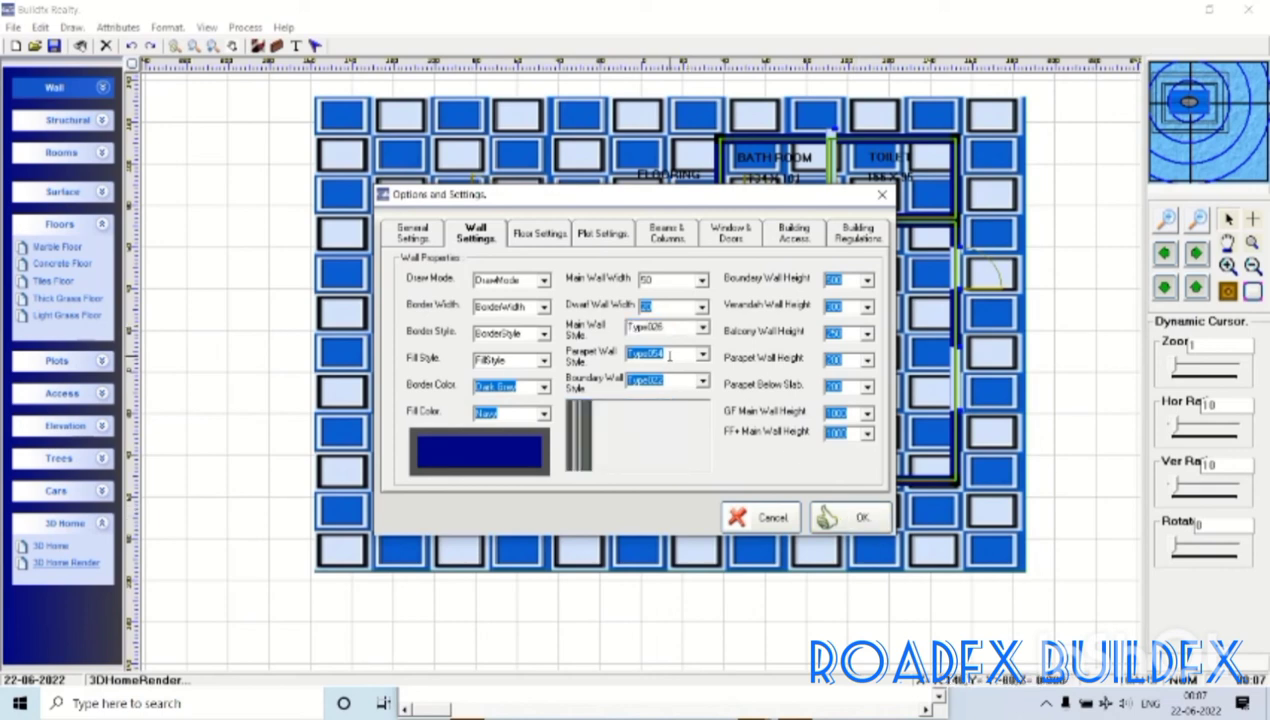
pyautogui.scroll(-1, 669, 355)
pyautogui.scroll(-2, 669, 355)
pyautogui.scroll(-1, 669, 355)
pyautogui.scroll(-1, 669, 355)
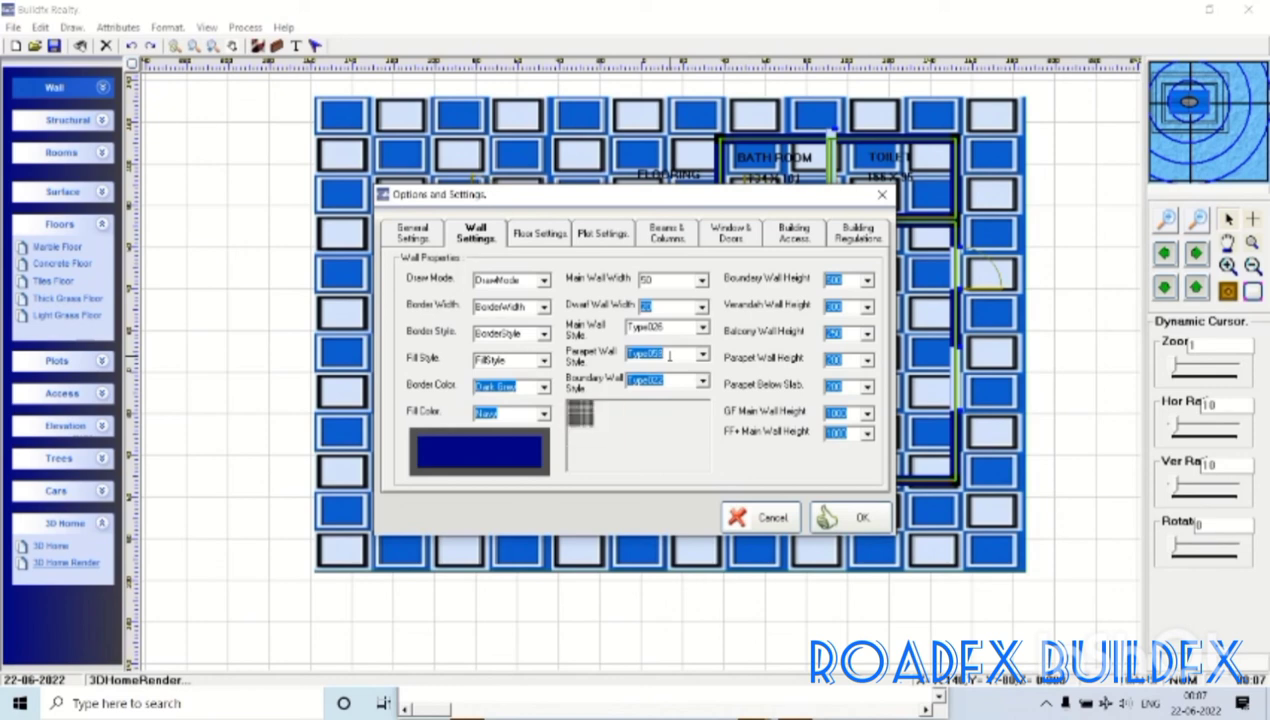
pyautogui.scroll(-1, 669, 355)
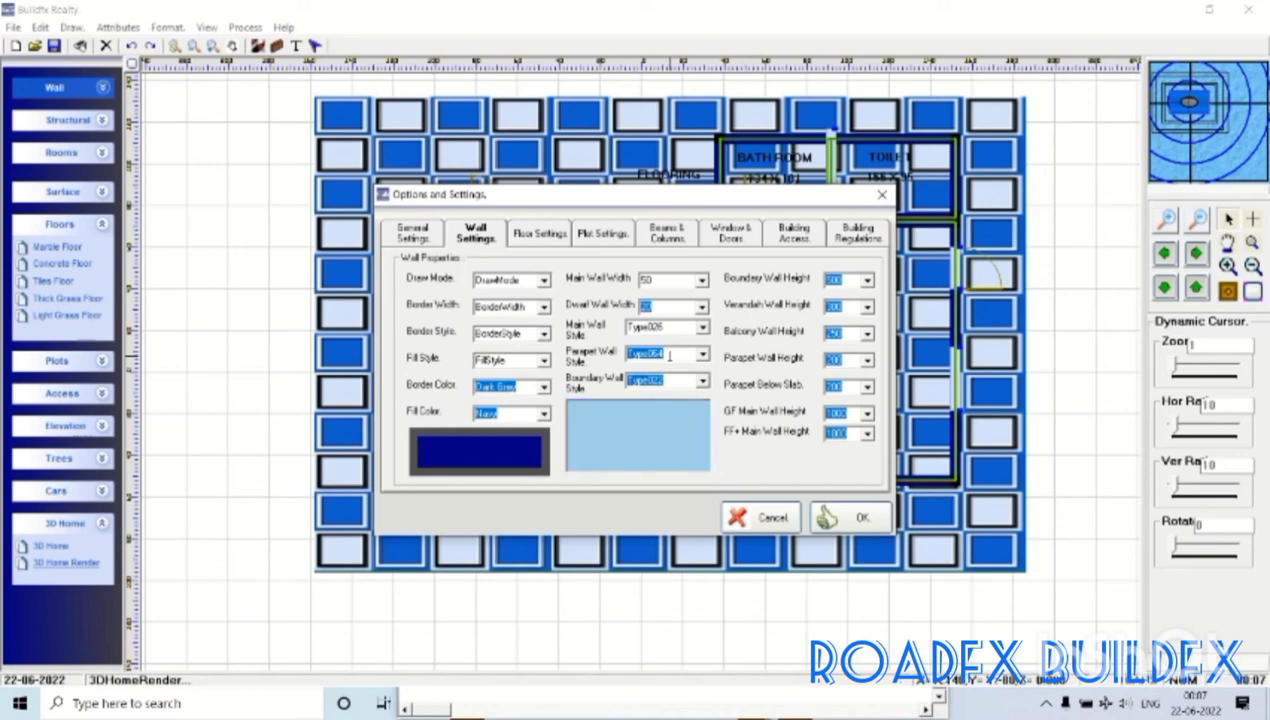
pyautogui.scroll(-1, 669, 355)
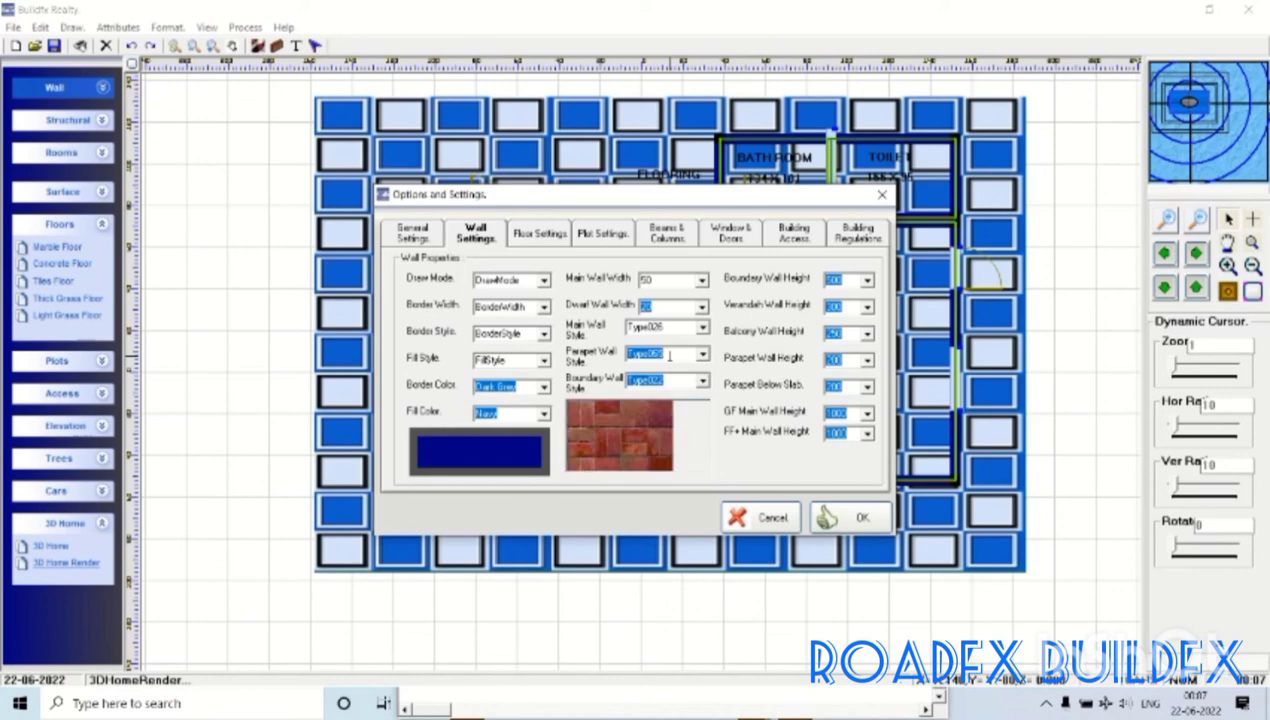
pyautogui.click(852, 518)
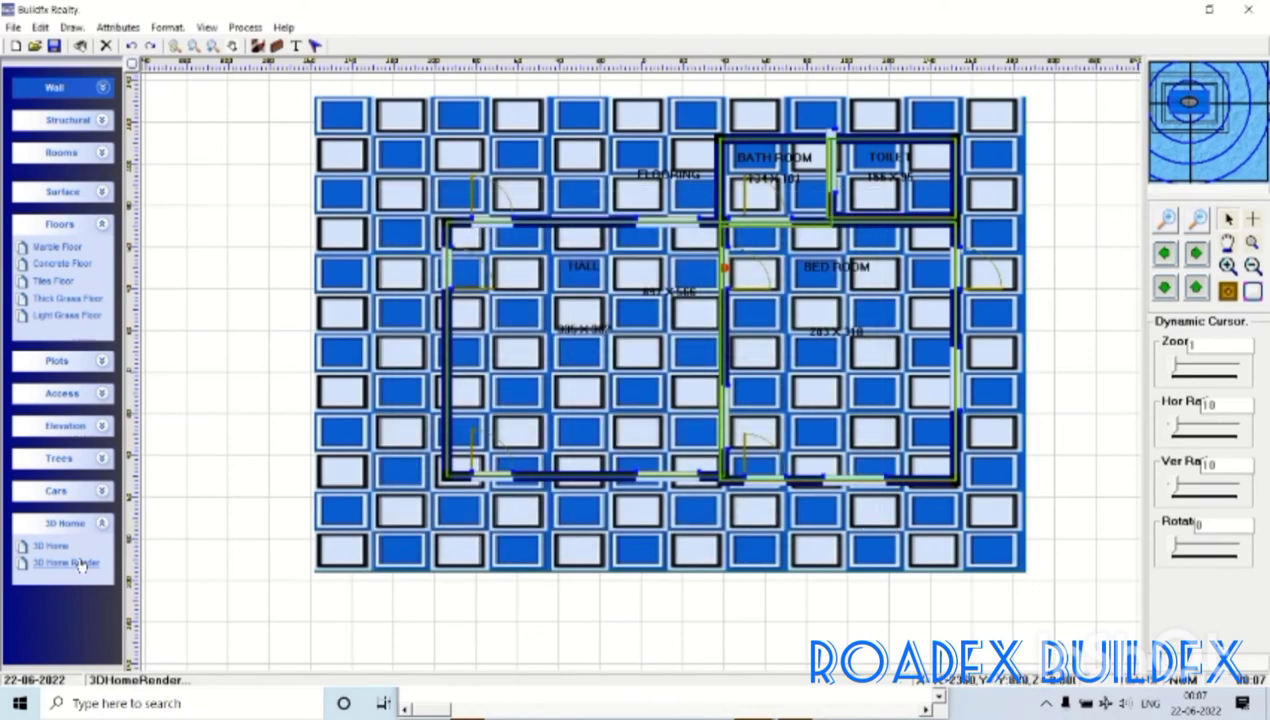
# - Render the plan as a 3D building and set the render zoom to 60
pyautogui.click(66, 562)
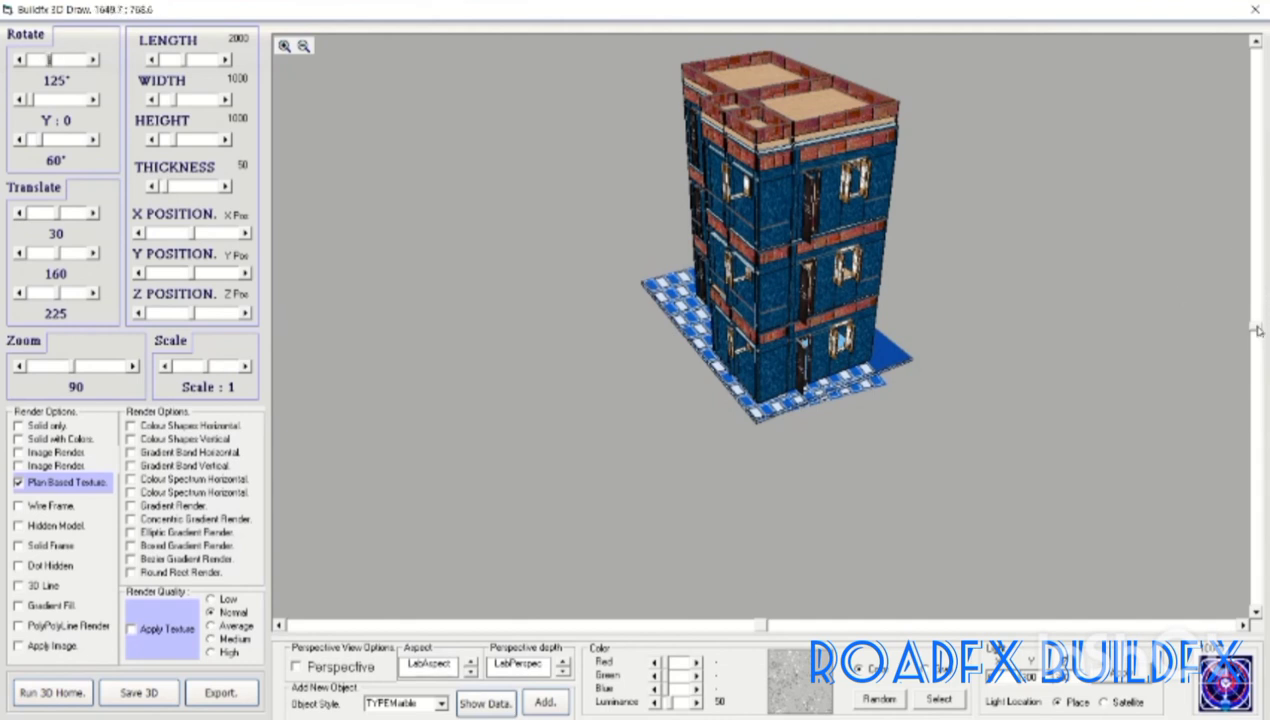
pyautogui.scroll(2, 1257, 331)
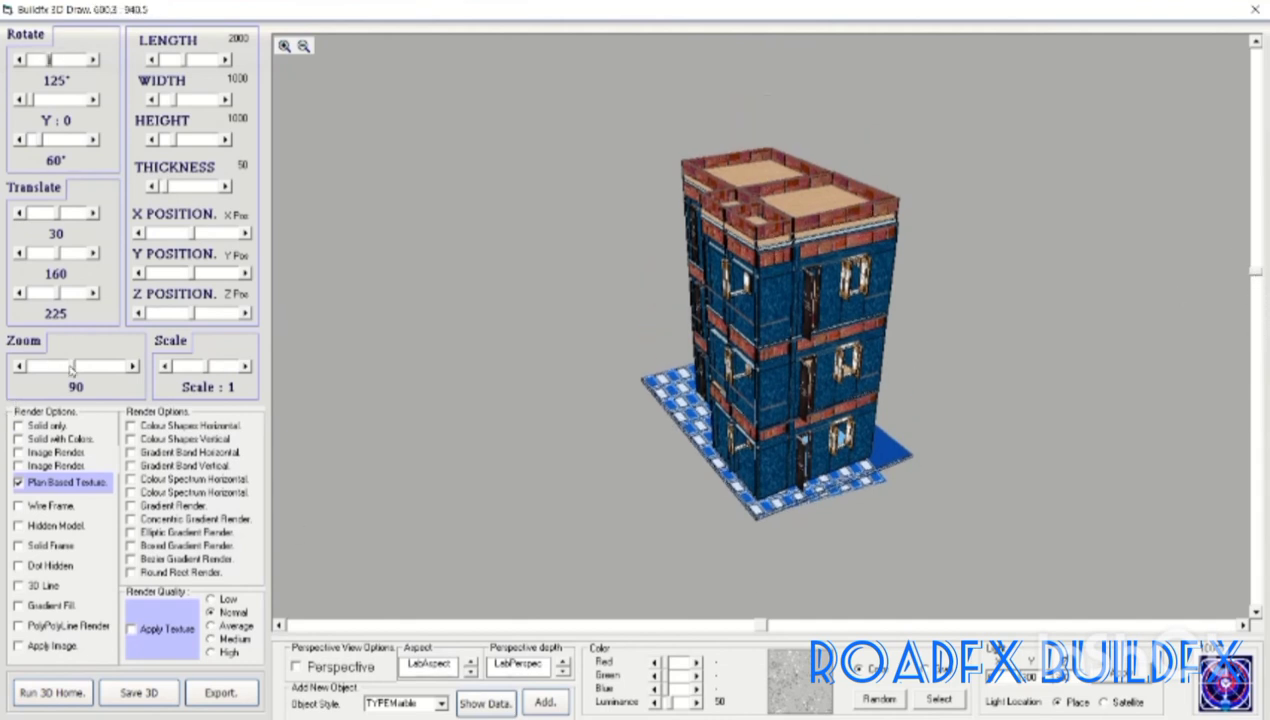
pyautogui.moveTo(73, 370); pyautogui.dragTo(63, 371)
pyautogui.click(62, 370)
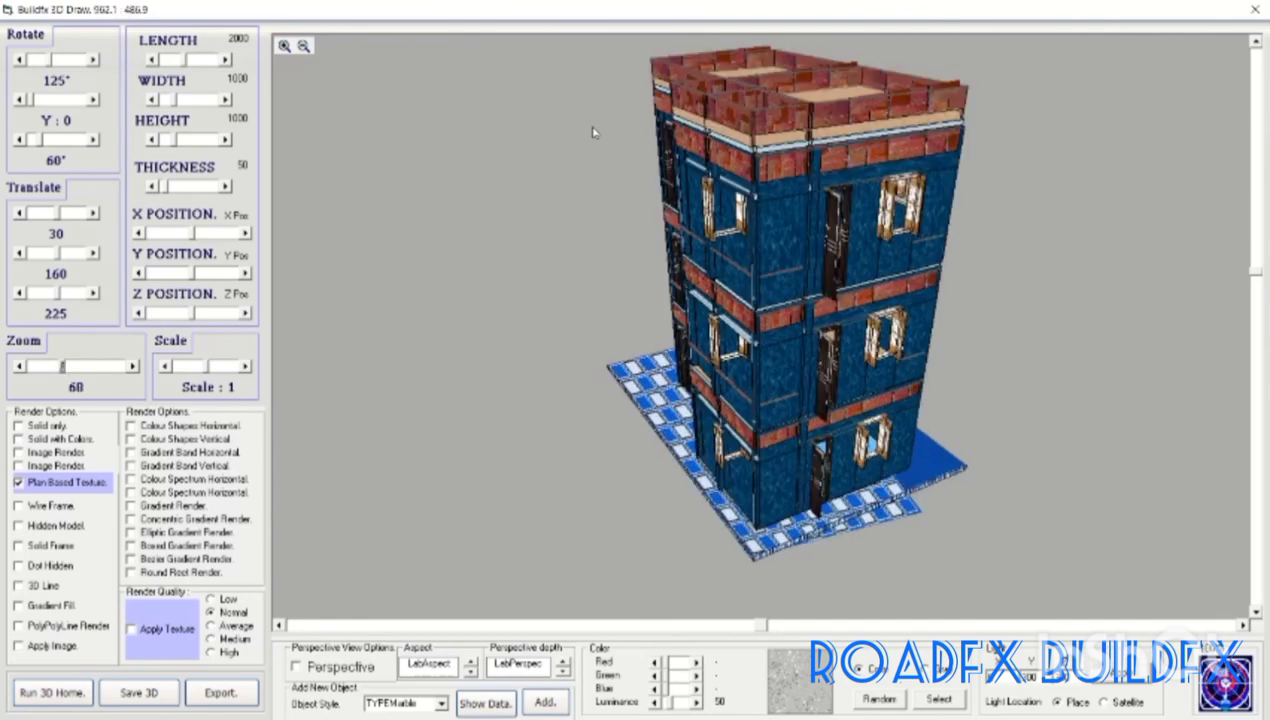
# - Pan the building render lower in the view, then close the 3D window
pyautogui.moveTo(1252, 279); pyautogui.dragTo(1258, 267)
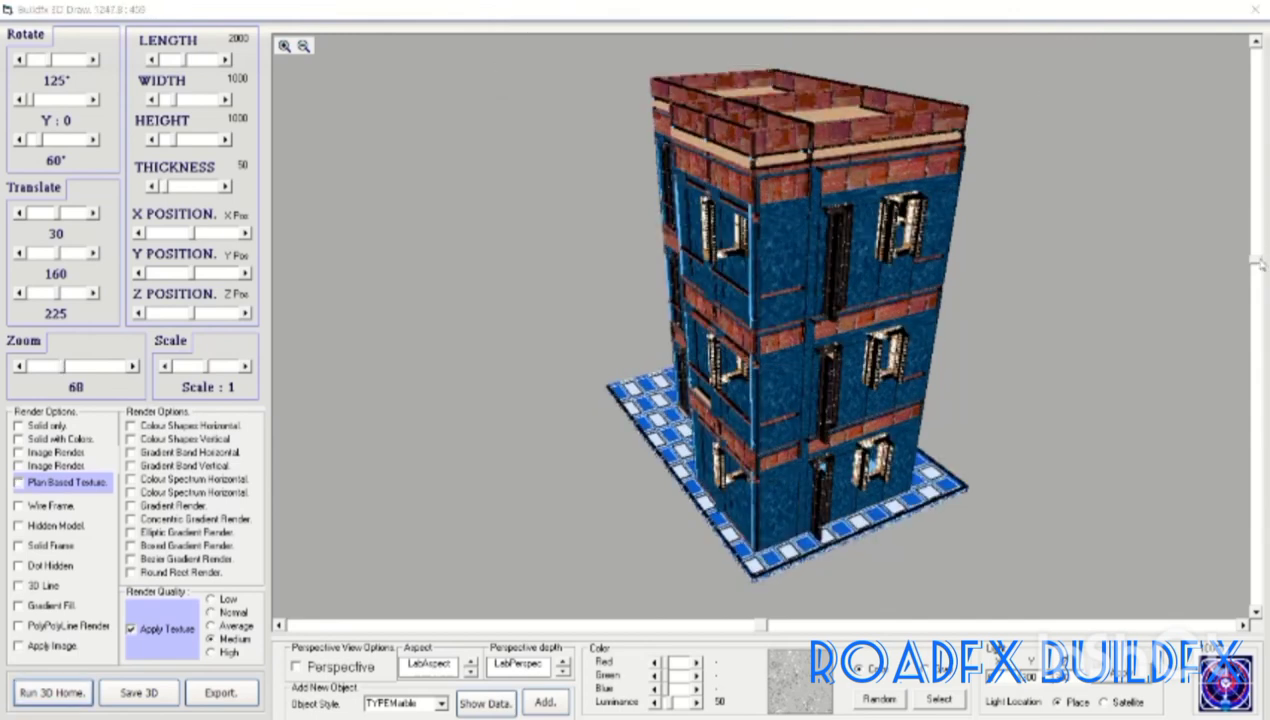
pyautogui.moveTo(1258, 262); pyautogui.dragTo(1256, 250)
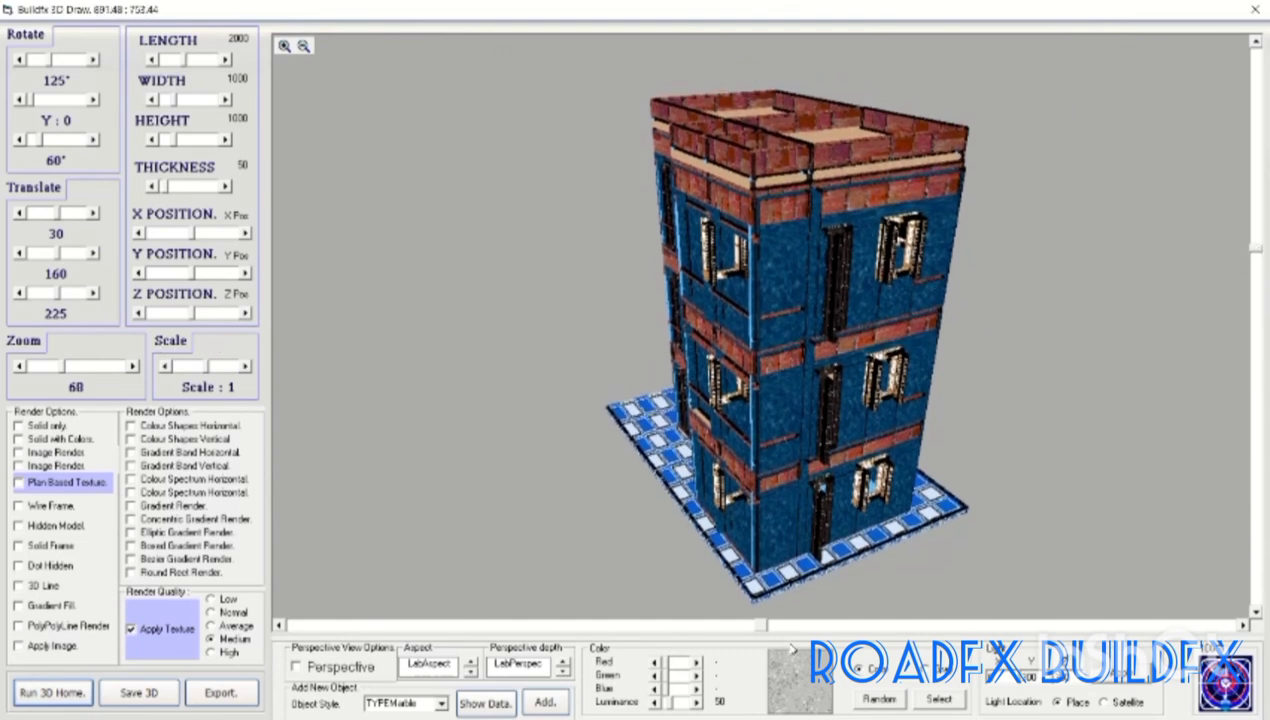
pyautogui.moveTo(758, 630); pyautogui.dragTo(825, 628)
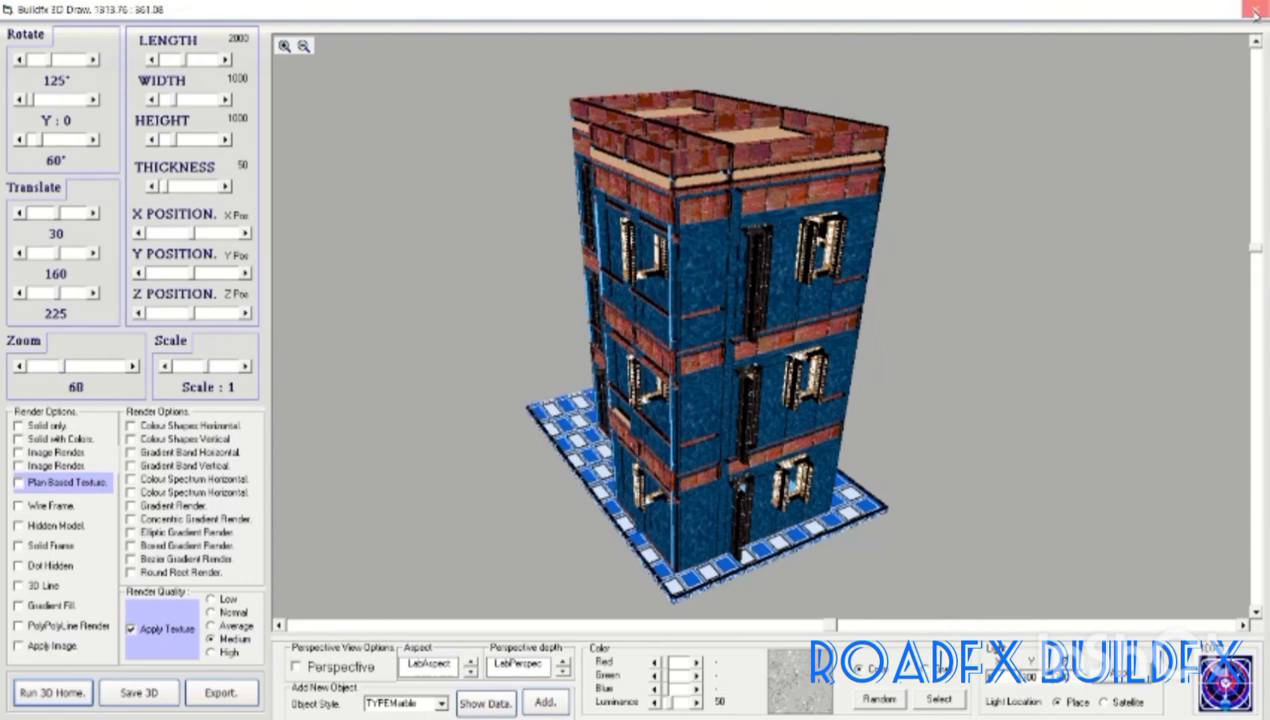
pyautogui.click(1255, 11)
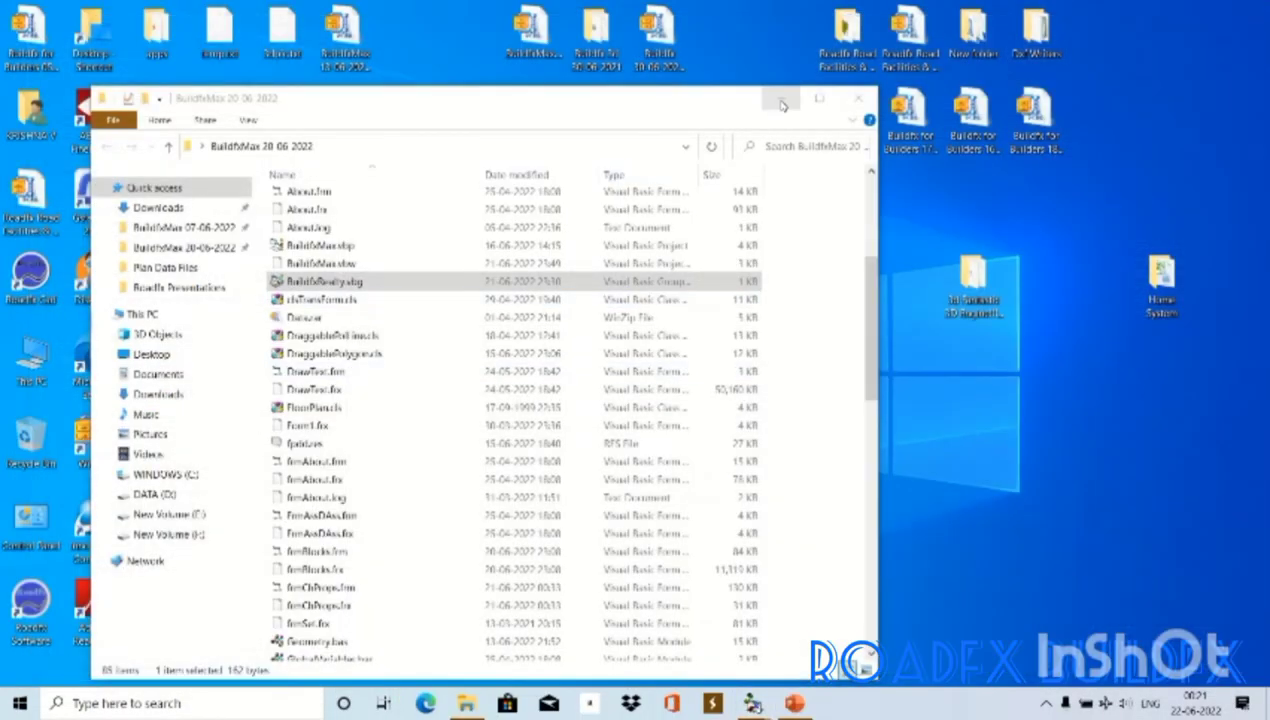
# - Minimise the BuildfxMax 20-06-2022 folder and bring the Buildfx Realty plan back
pyautogui.click(778, 98)
pyautogui.click(794, 703)
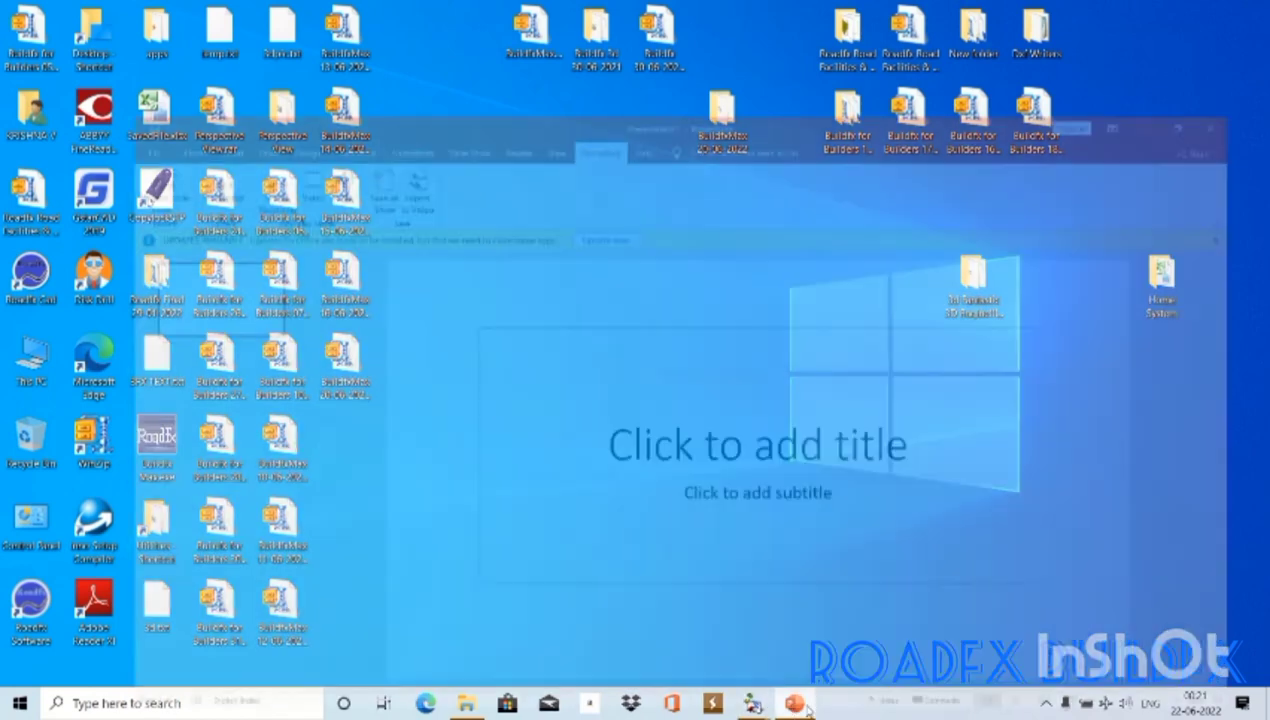
pyautogui.click(527, 32)
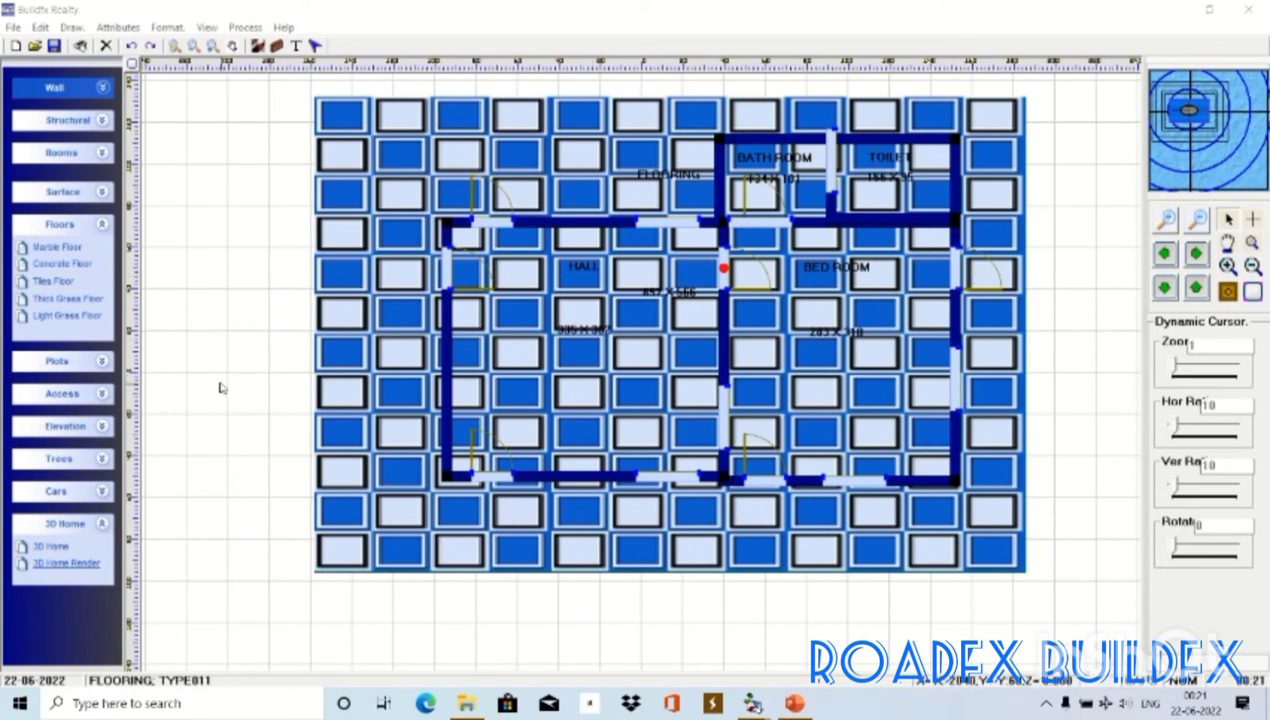
# - Select the blue-and-white tiled flooring and delete it via the context menu
pyautogui.scroll(1, 127, 366)
pyautogui.scroll(1, 127, 366)
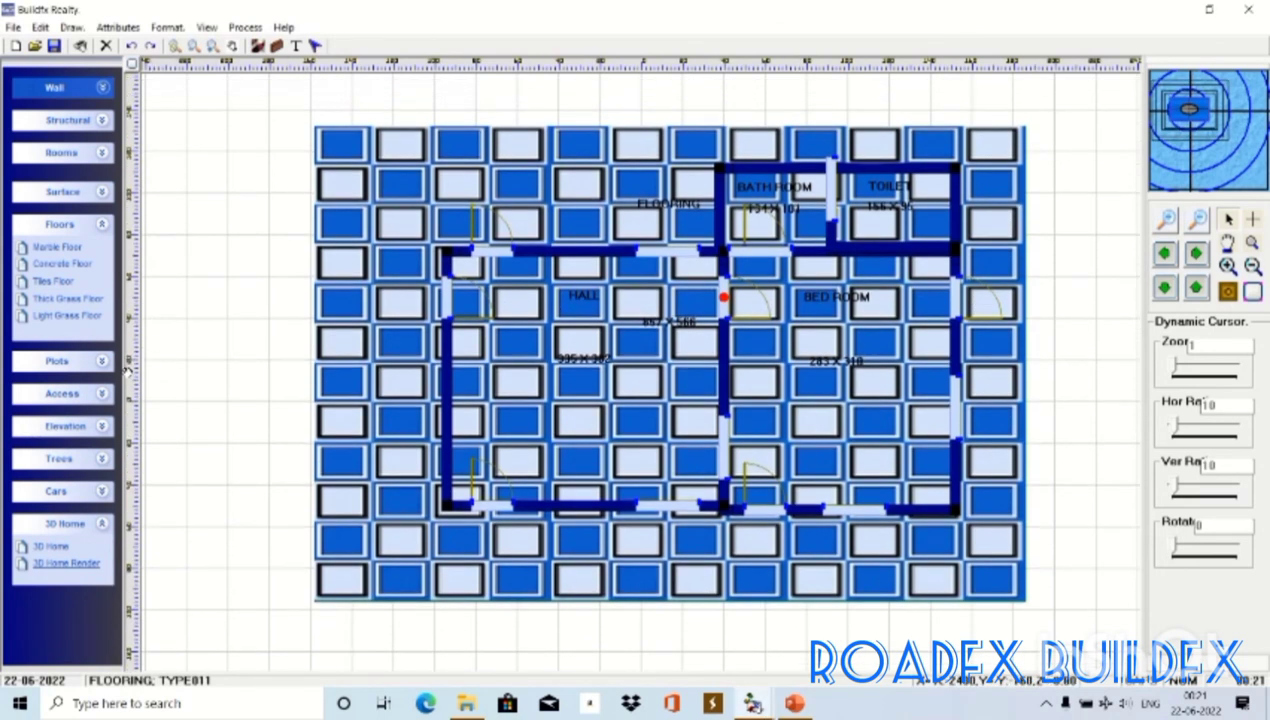
pyautogui.click(1006, 285)
pyautogui.rightClick(1008, 285)
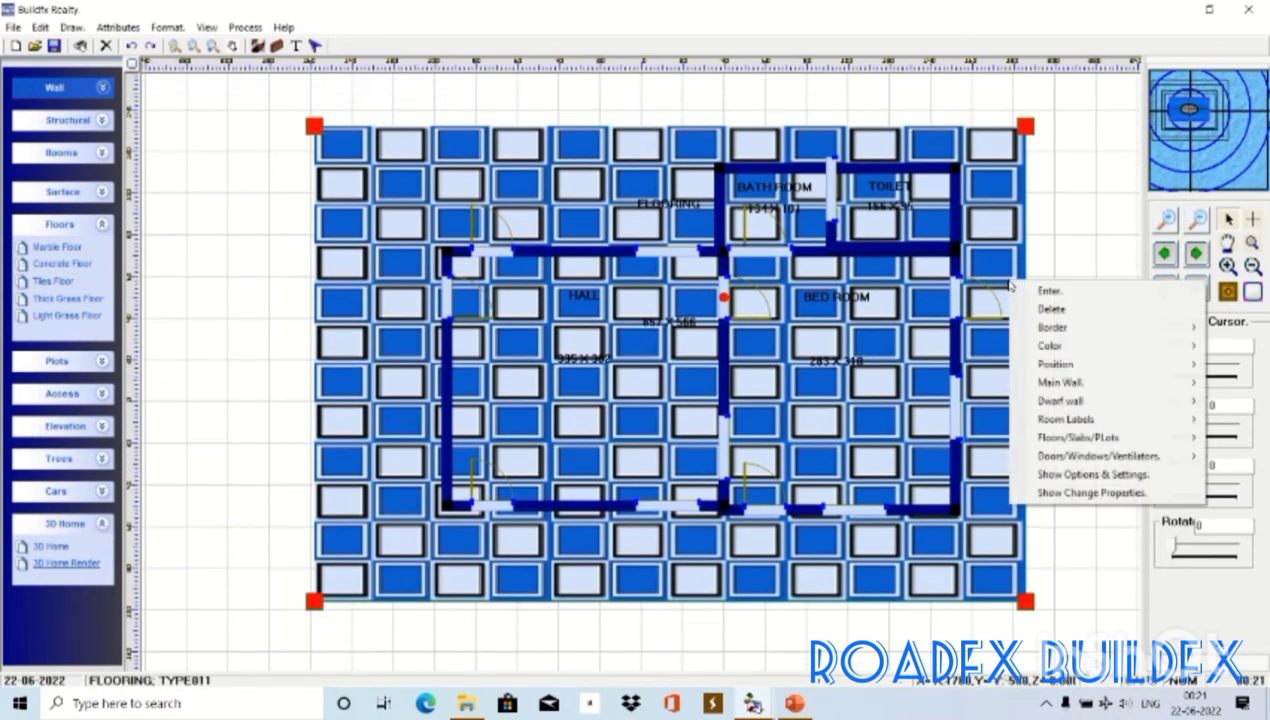
pyautogui.click(1036, 311)
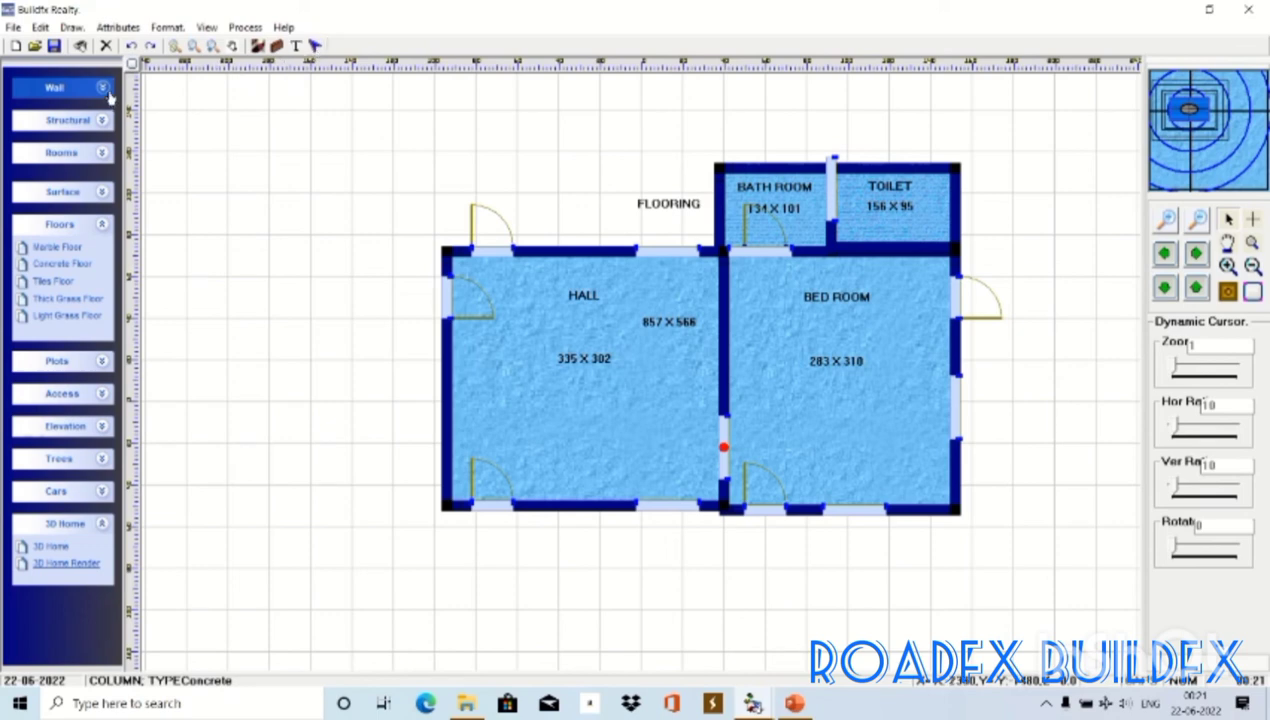
# - Draw a main wall above the plan, trimming its right end to the toilet's edge
pyautogui.click(102, 88)
pyautogui.click(50, 110)
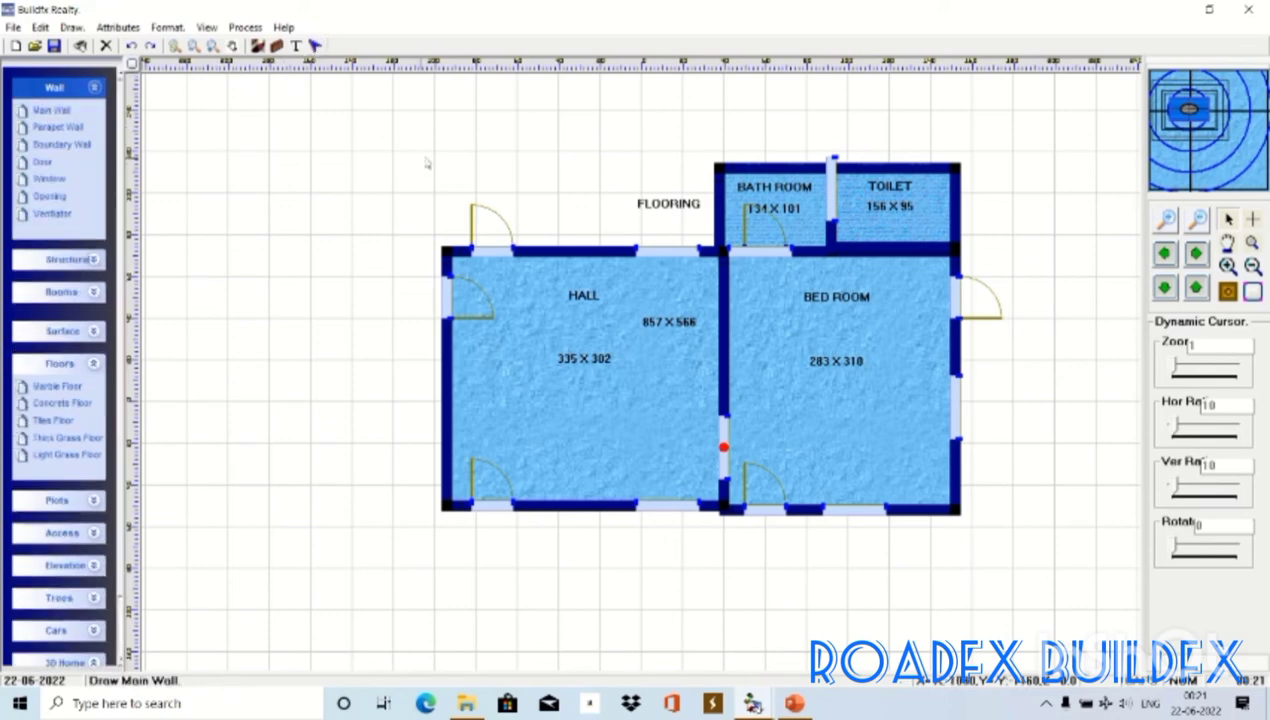
pyautogui.moveTo(452, 148); pyautogui.dragTo(1019, 150)
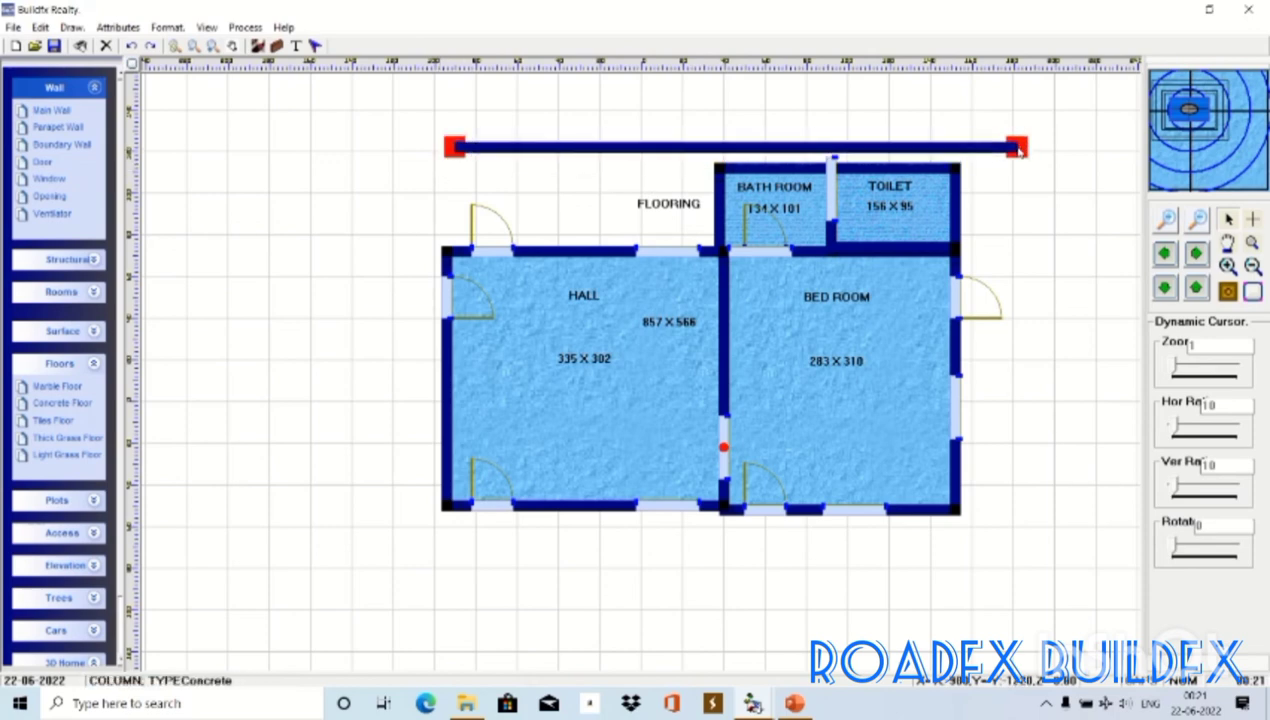
pyautogui.moveTo(1019, 150); pyautogui.dragTo(1019, 148)
pyautogui.click(1011, 163)
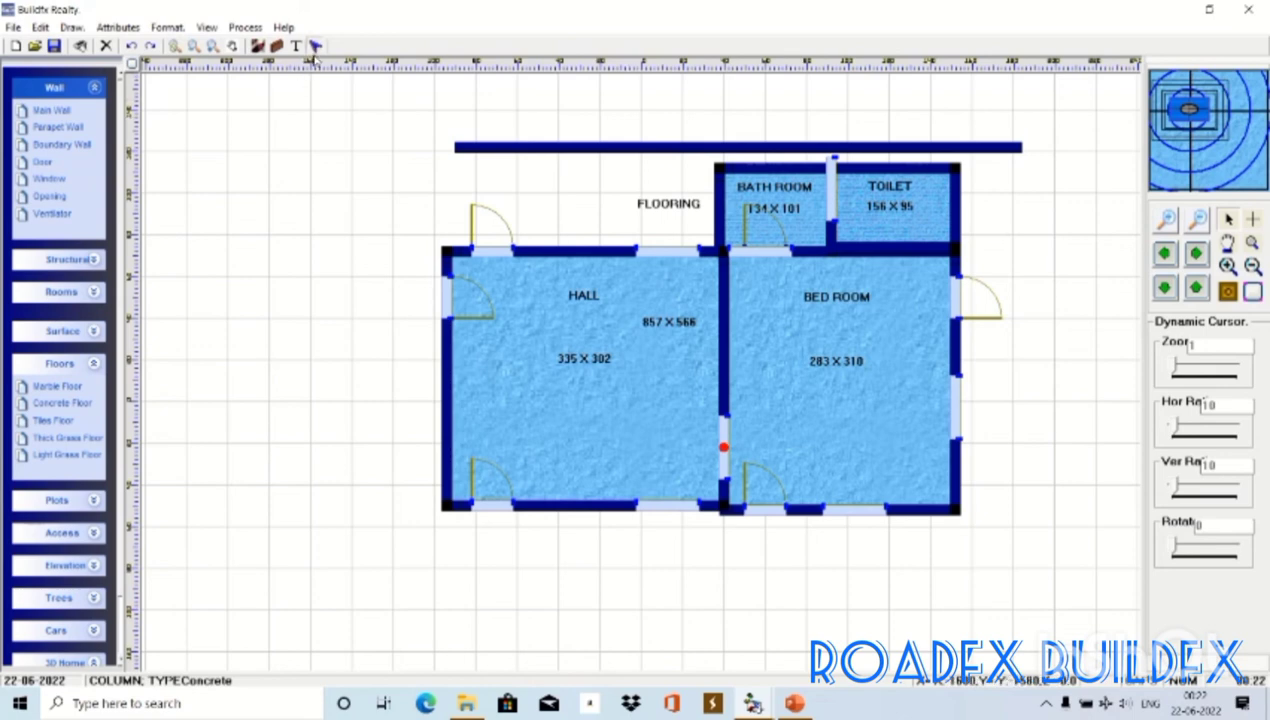
pyautogui.click(983, 150)
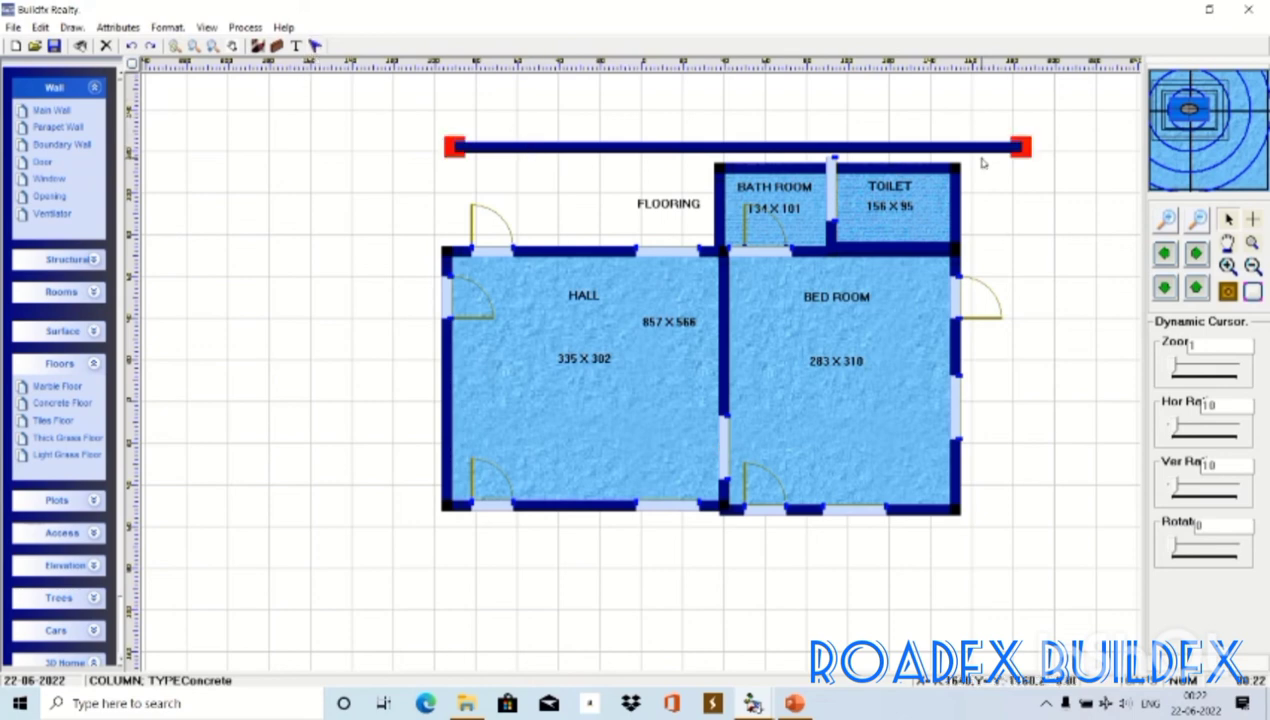
pyautogui.moveTo(1020, 148); pyautogui.dragTo(962, 150)
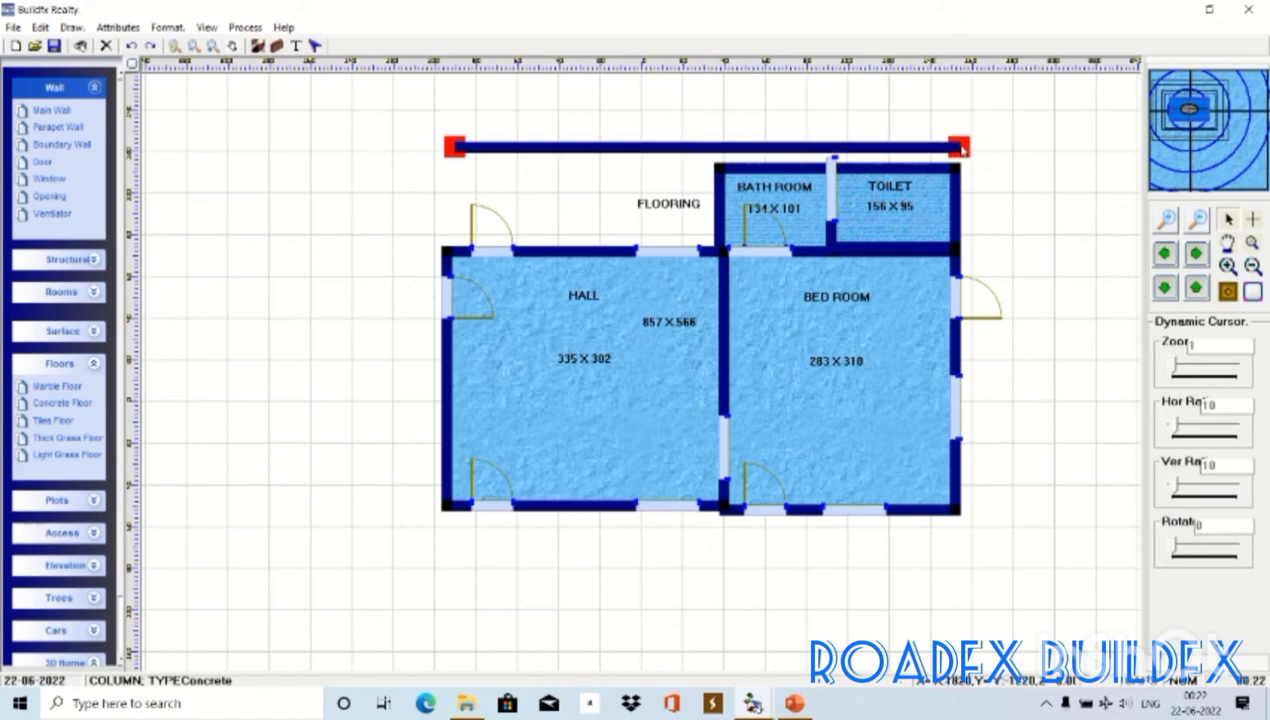
pyautogui.click(1038, 204)
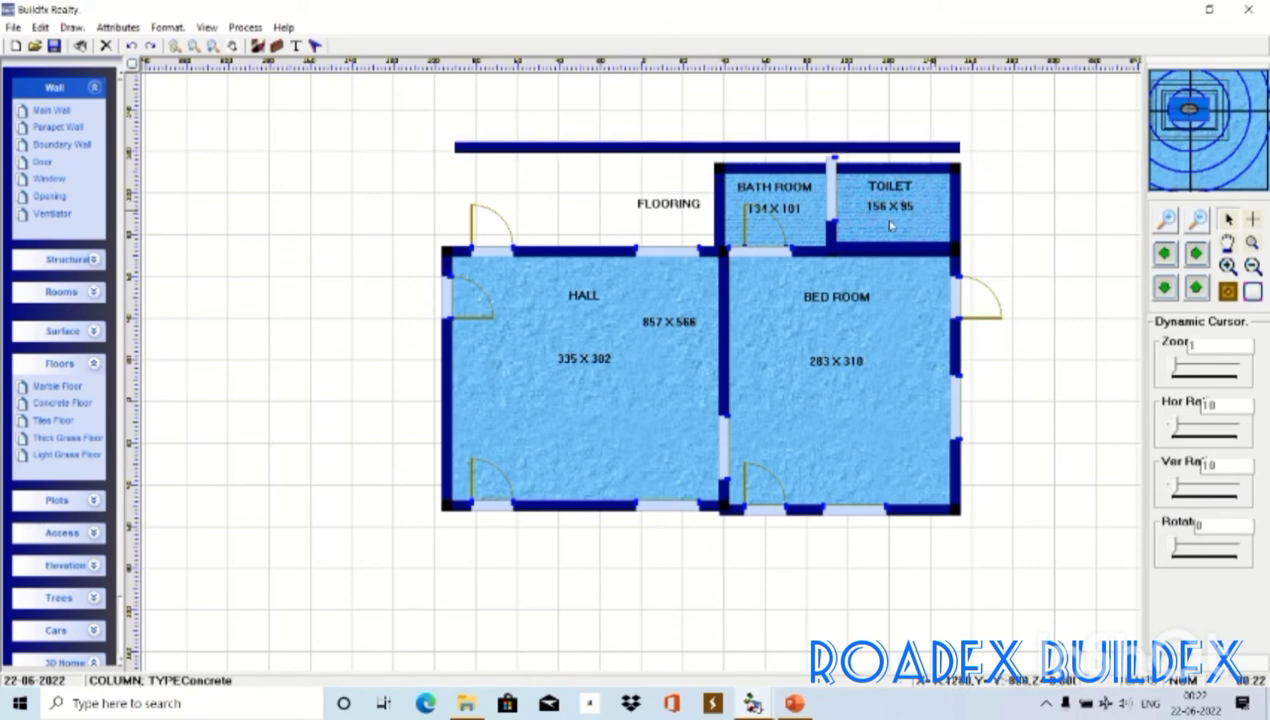